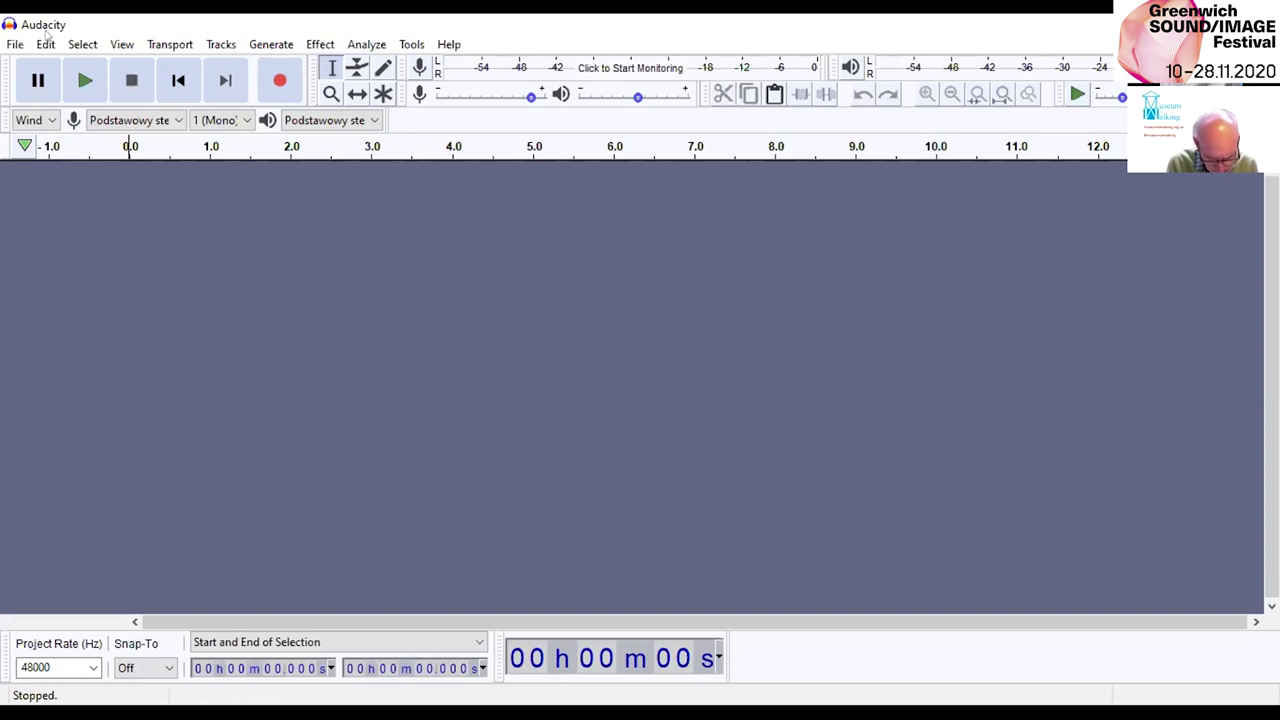
left_click(15, 44)
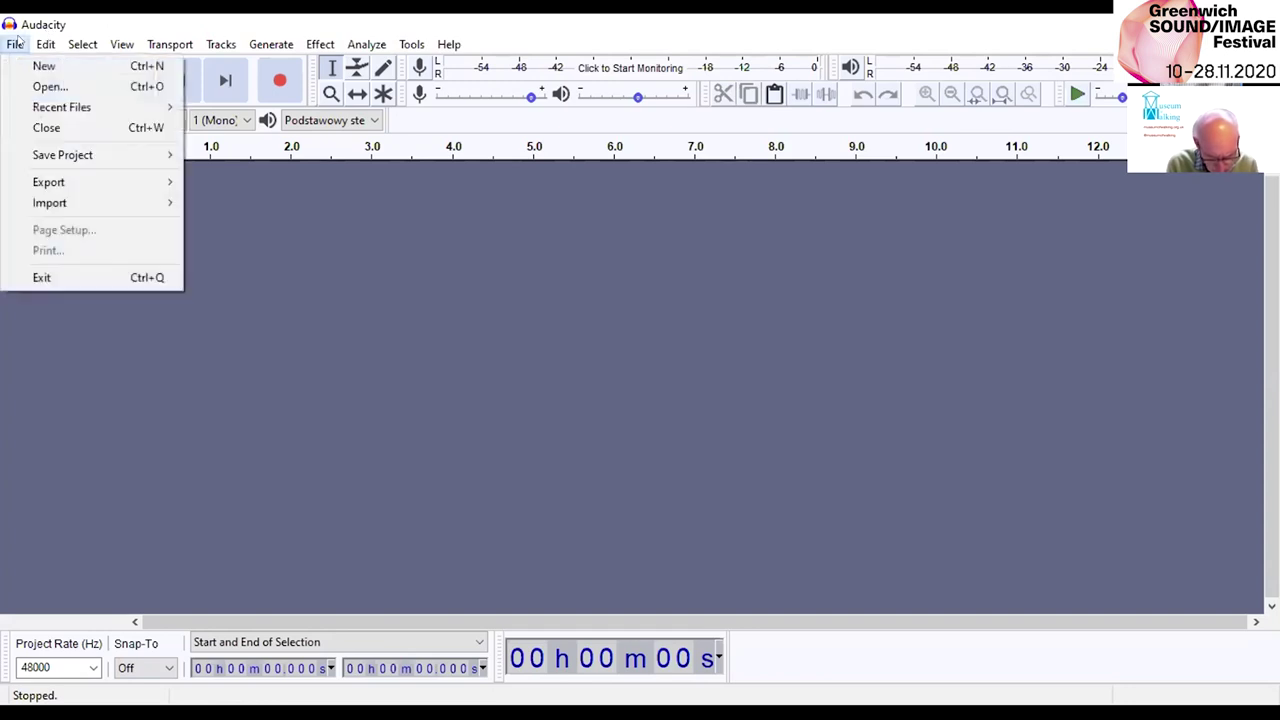
left_click(52, 88)
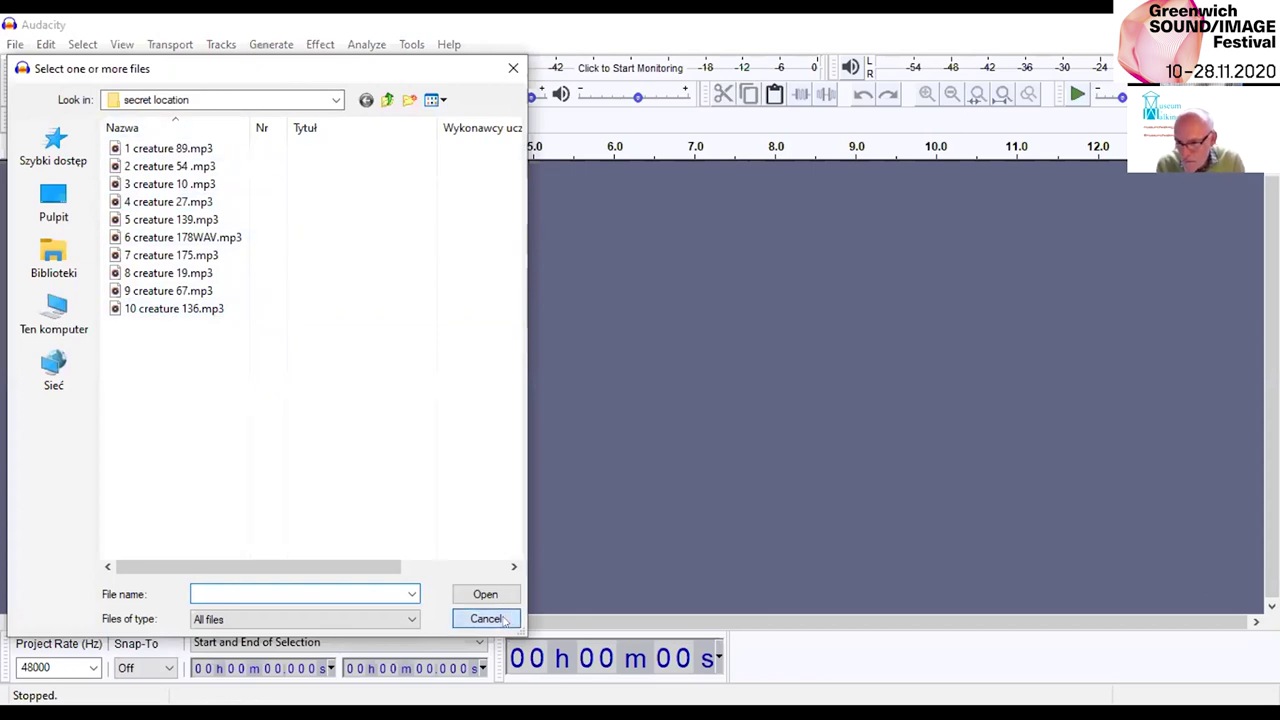
key("Escape")
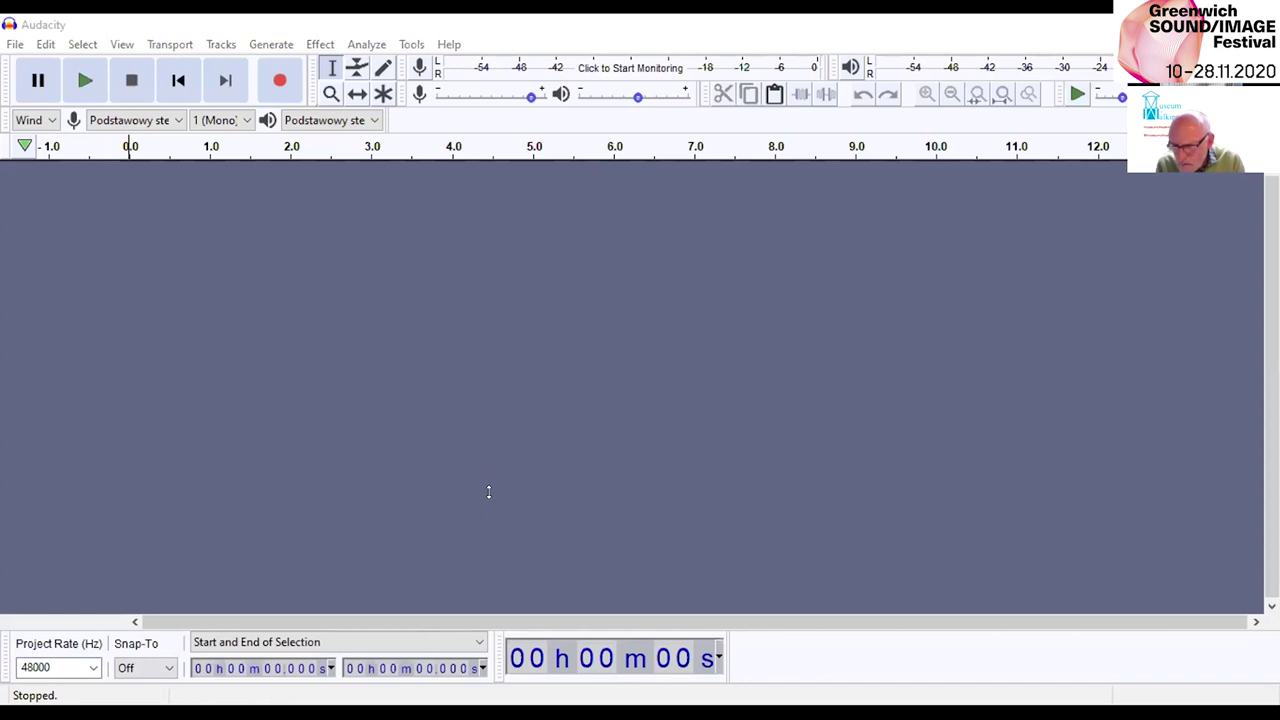
Import the 2020-07-18-dla-poczatkujacych recording and play about the first 24 seconds from its start.
left_click_drag(198, 277, 198, 277)
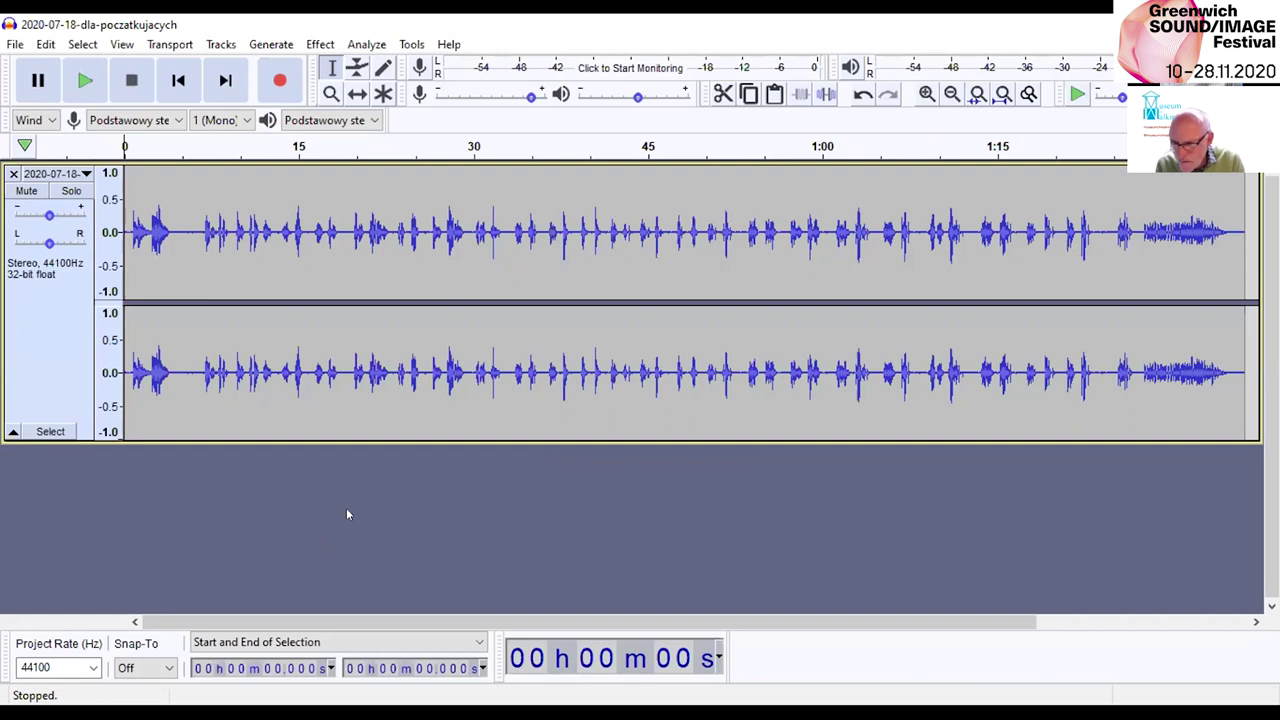
left_click(199, 376)
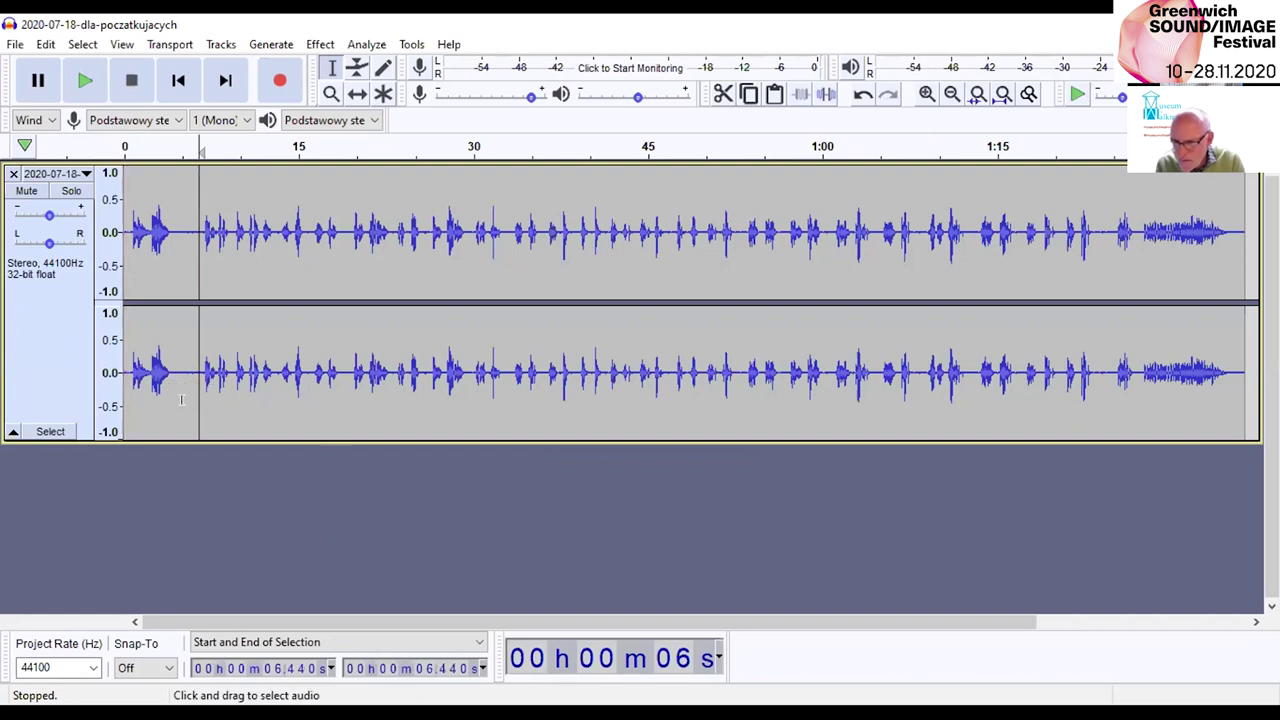
key("Home")
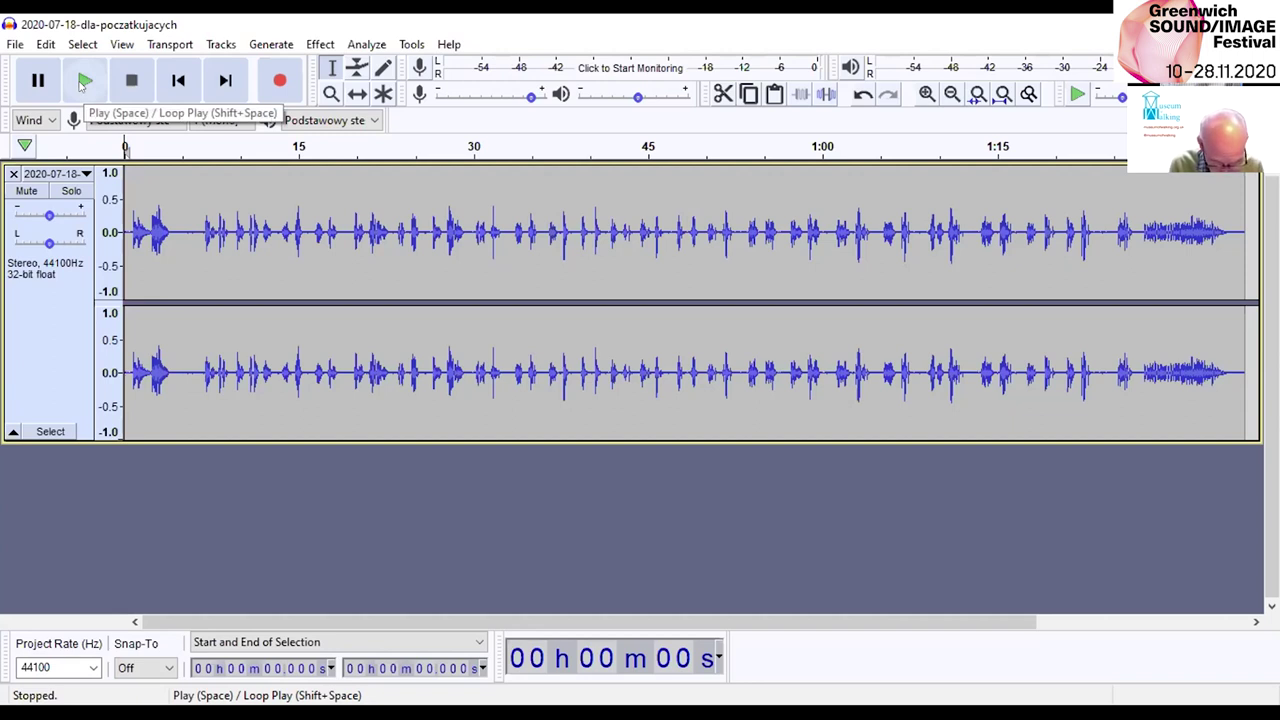
left_click(84, 82)
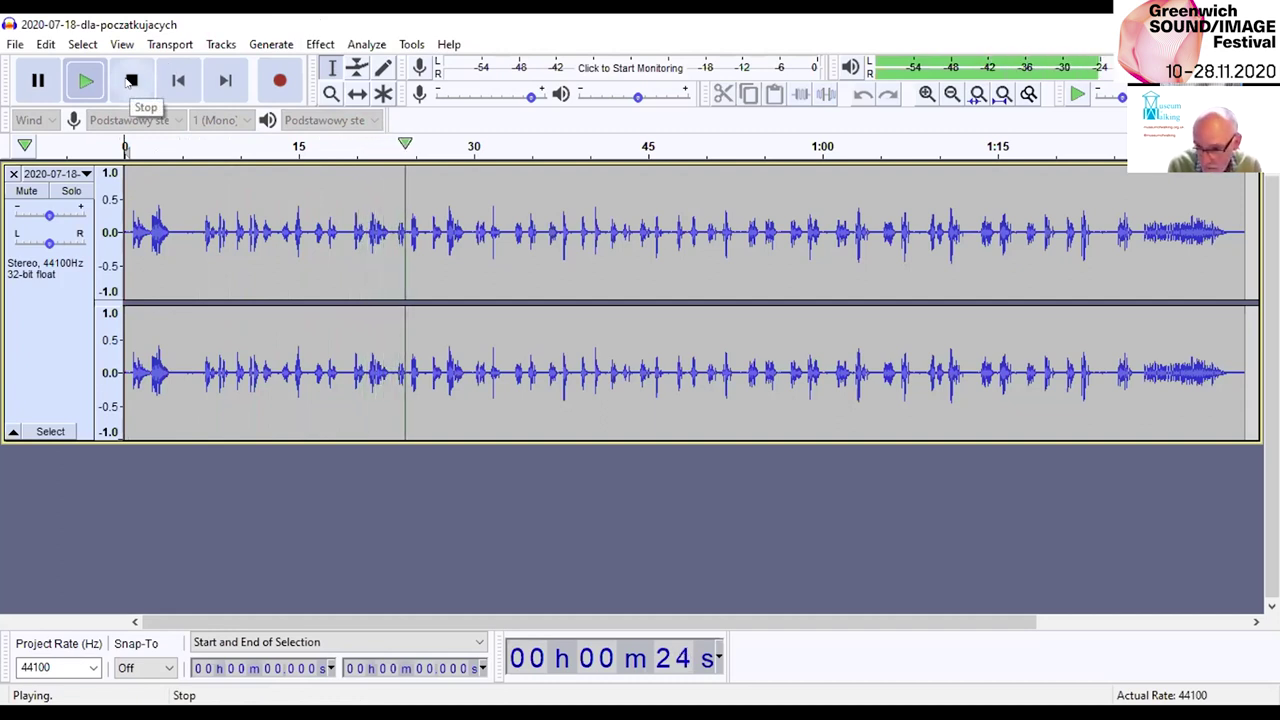
left_click(131, 80)
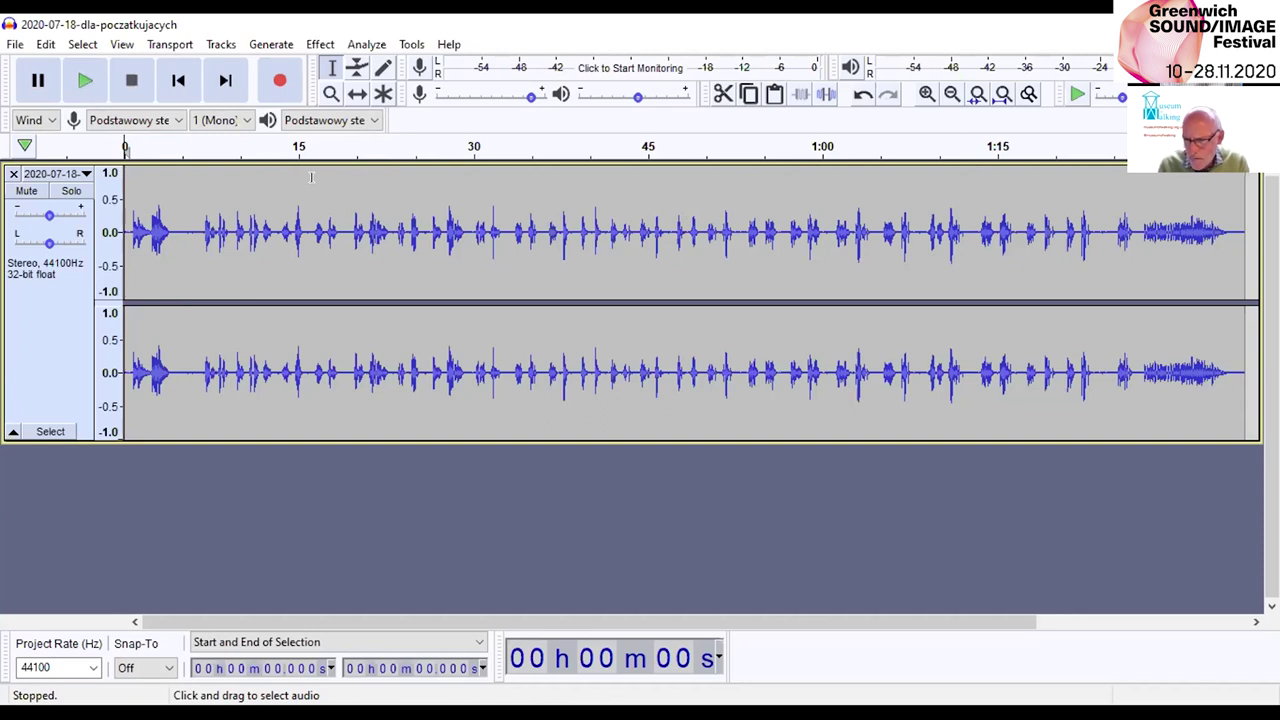
left_click(927, 93)
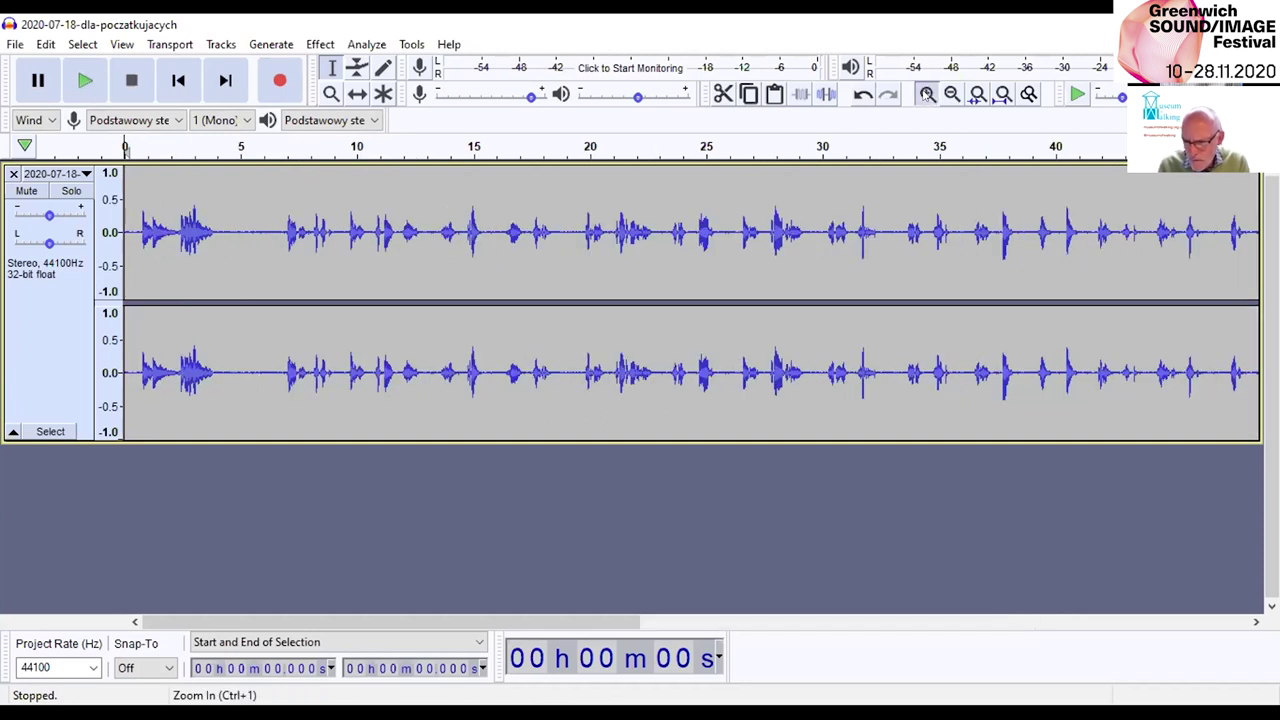
left_click(927, 93)
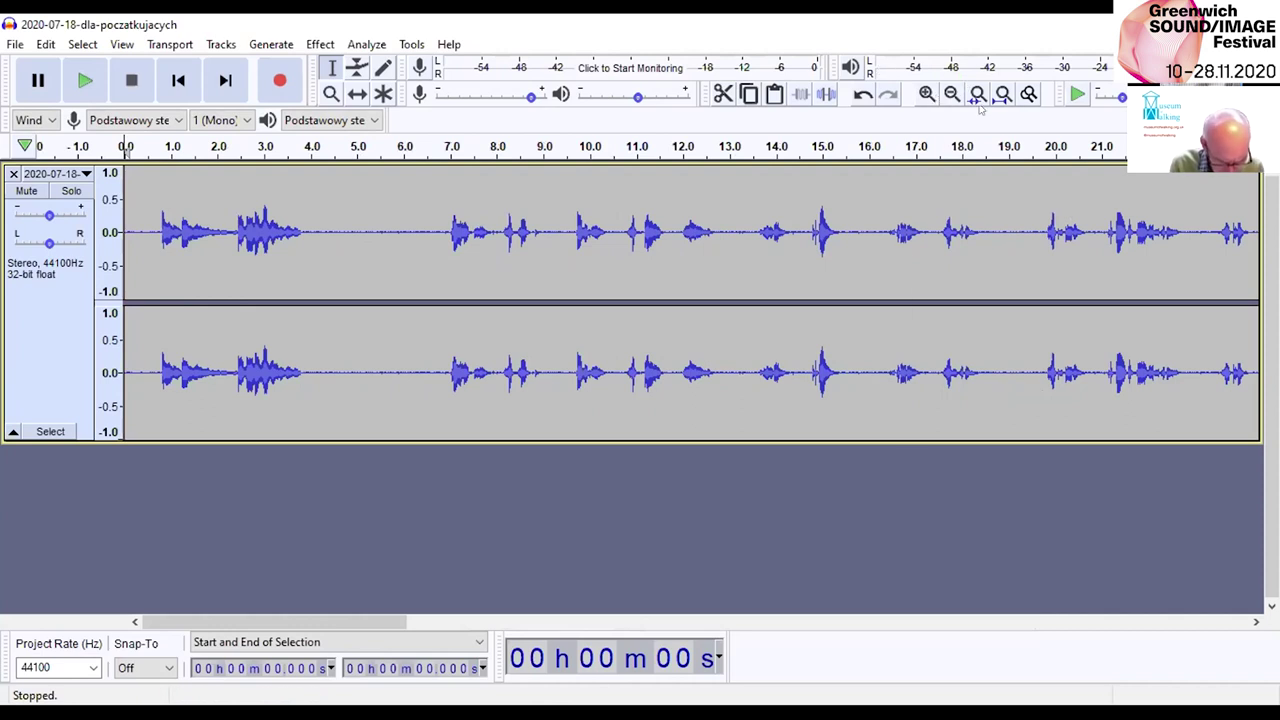
left_click(951, 93)
left_click(951, 93)
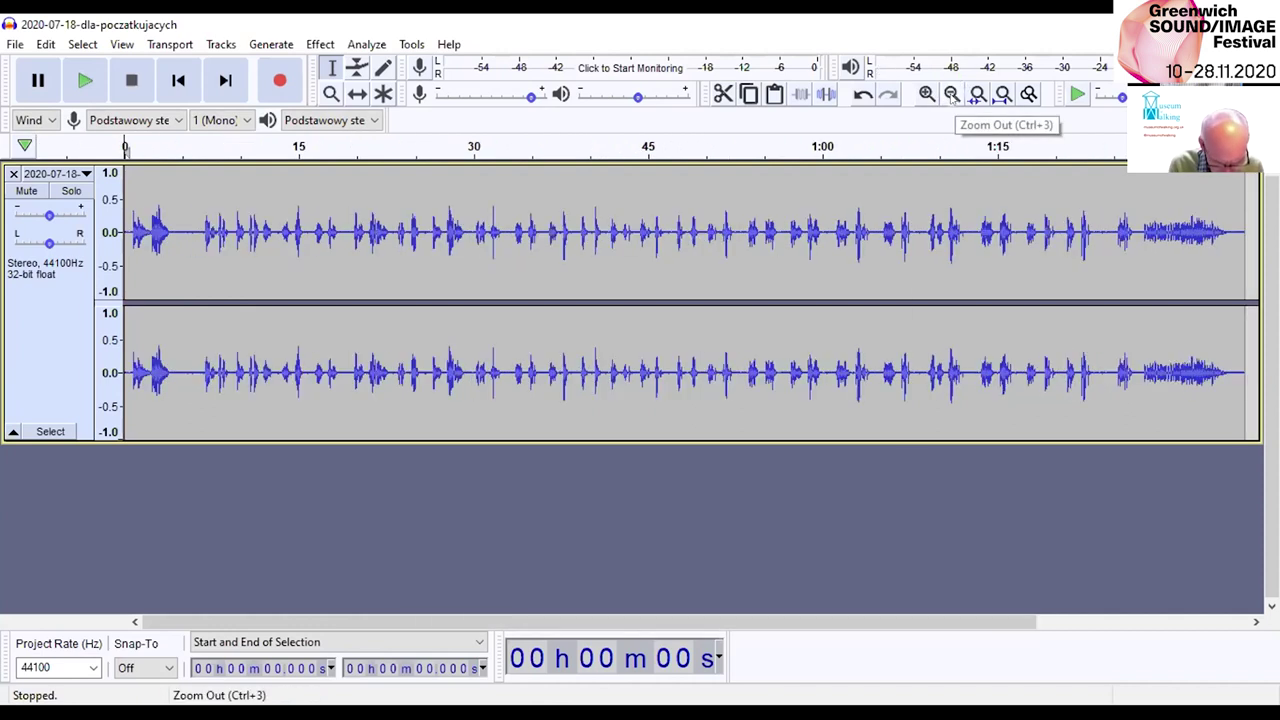
left_click(951, 93)
left_click(927, 93)
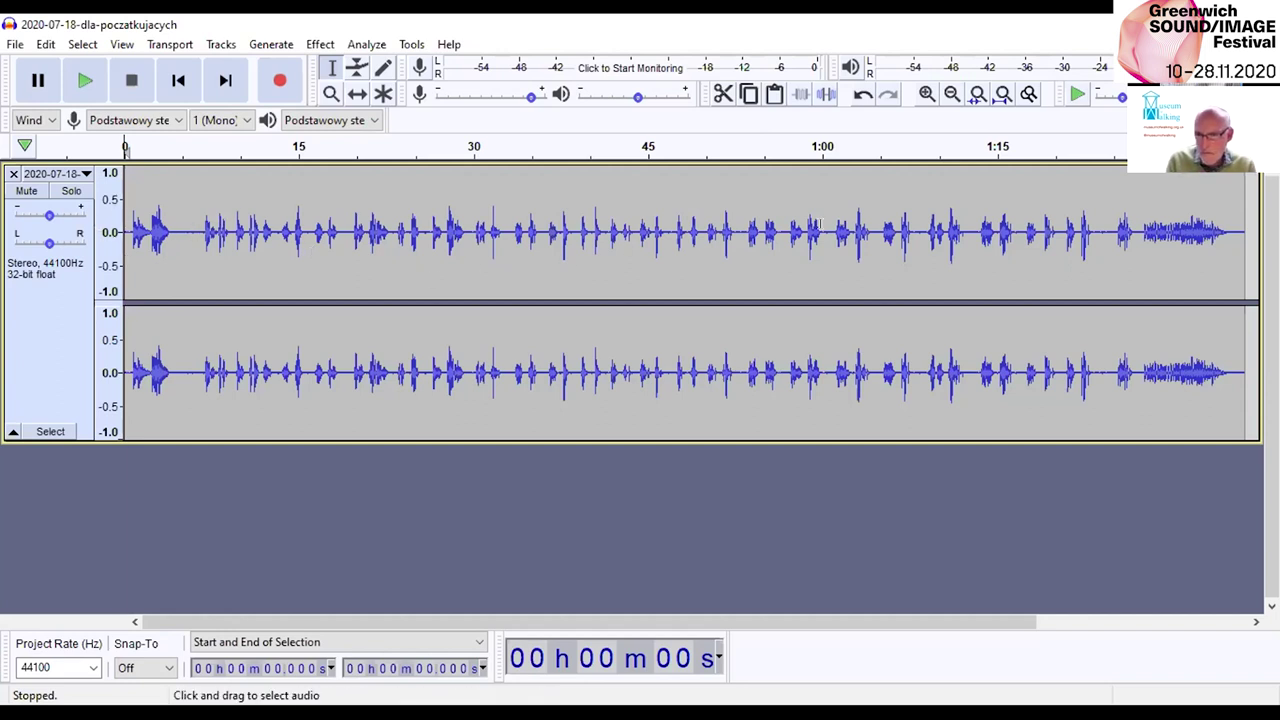
Delete about the first 6.4 seconds of the recording, up to the silence before the third burst of sound.
left_click_drag(202, 230, 115, 233)
left_click_drag(251, 230, 140, 230)
left_click_drag(484, 233, 597, 236)
left_click_drag(755, 233, 808, 233)
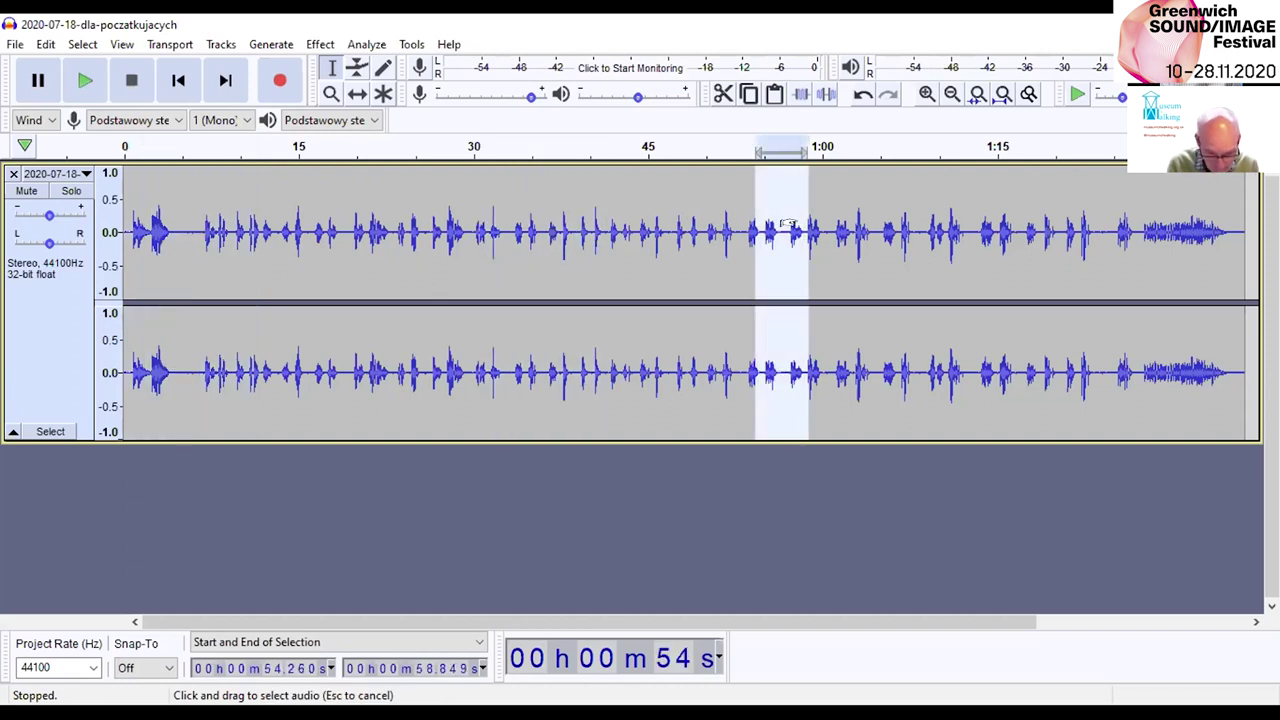
left_click(201, 233)
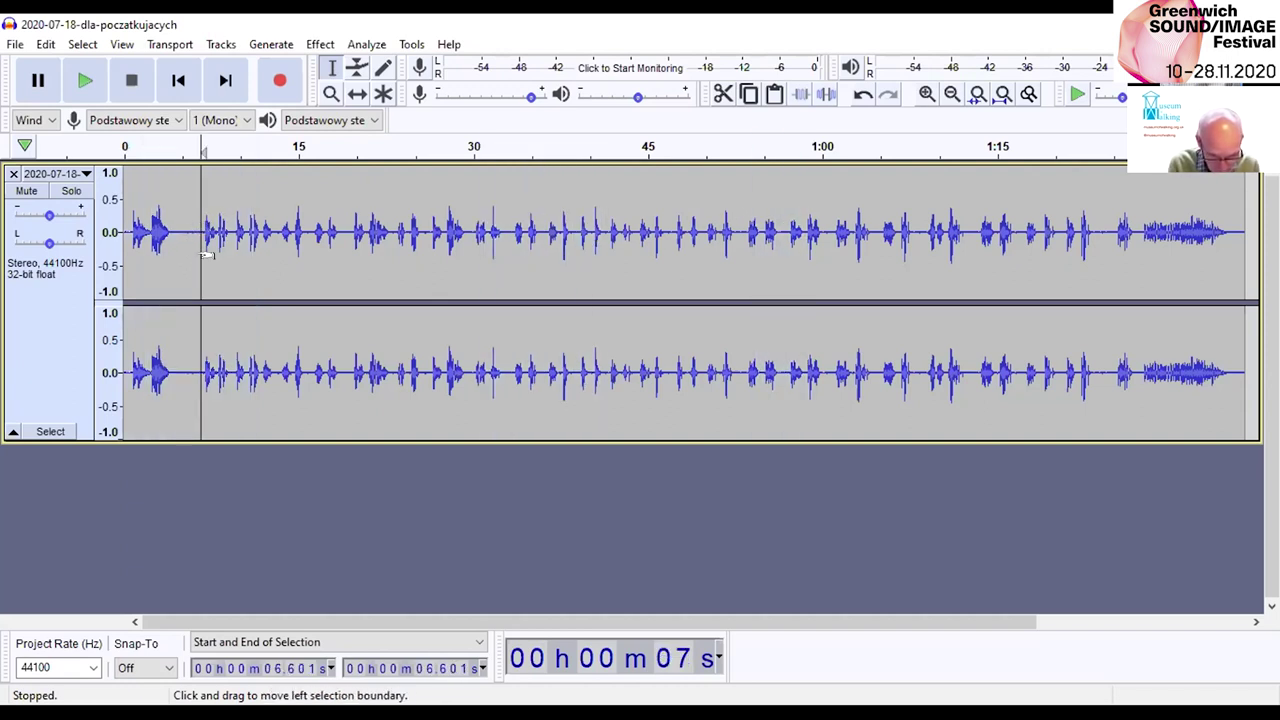
left_click_drag(199, 235, 104, 232)
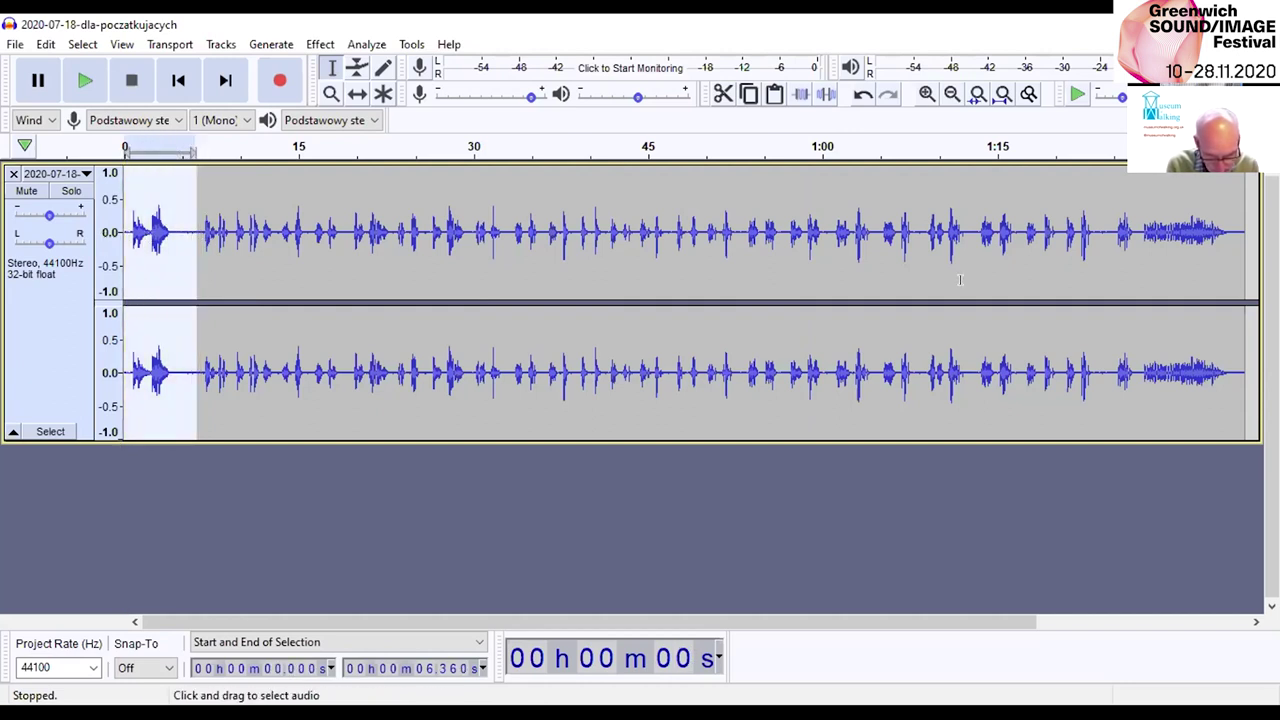
key("Delete")
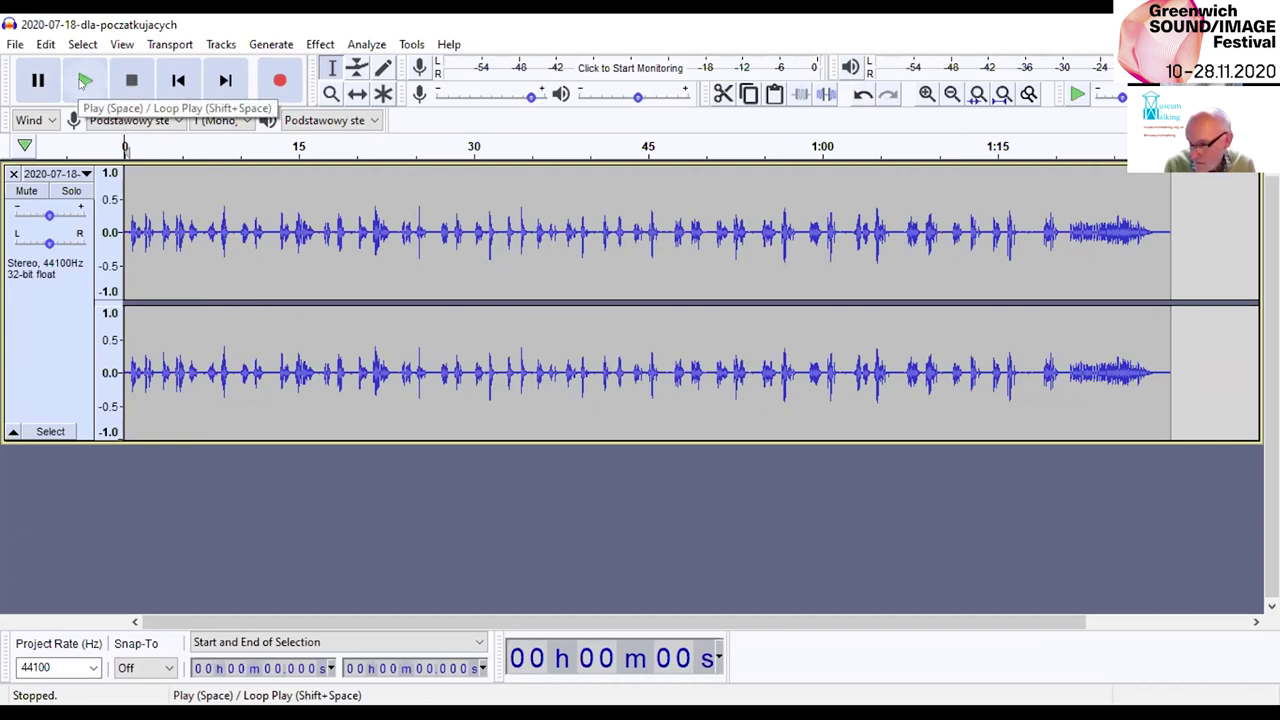
Play the opening of the trimmed recording and delete everything from about 13.1 seconds to the end.
left_click(84, 82)
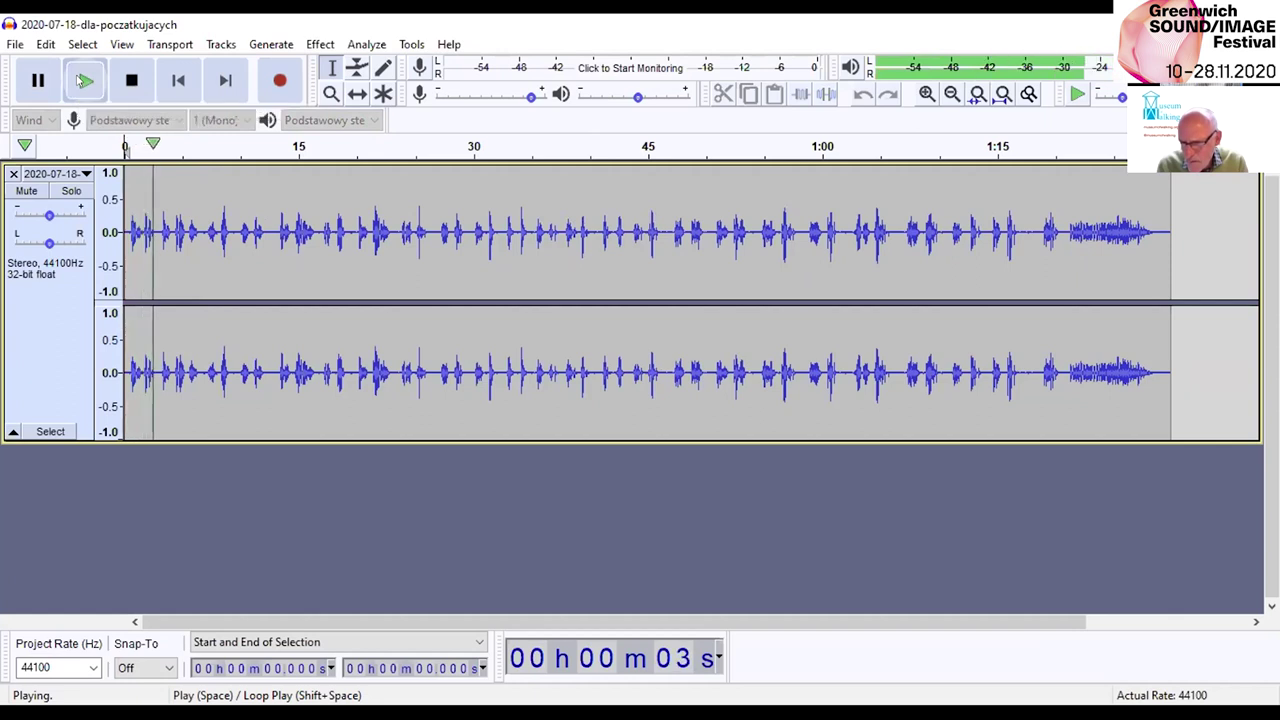
left_click(130, 79)
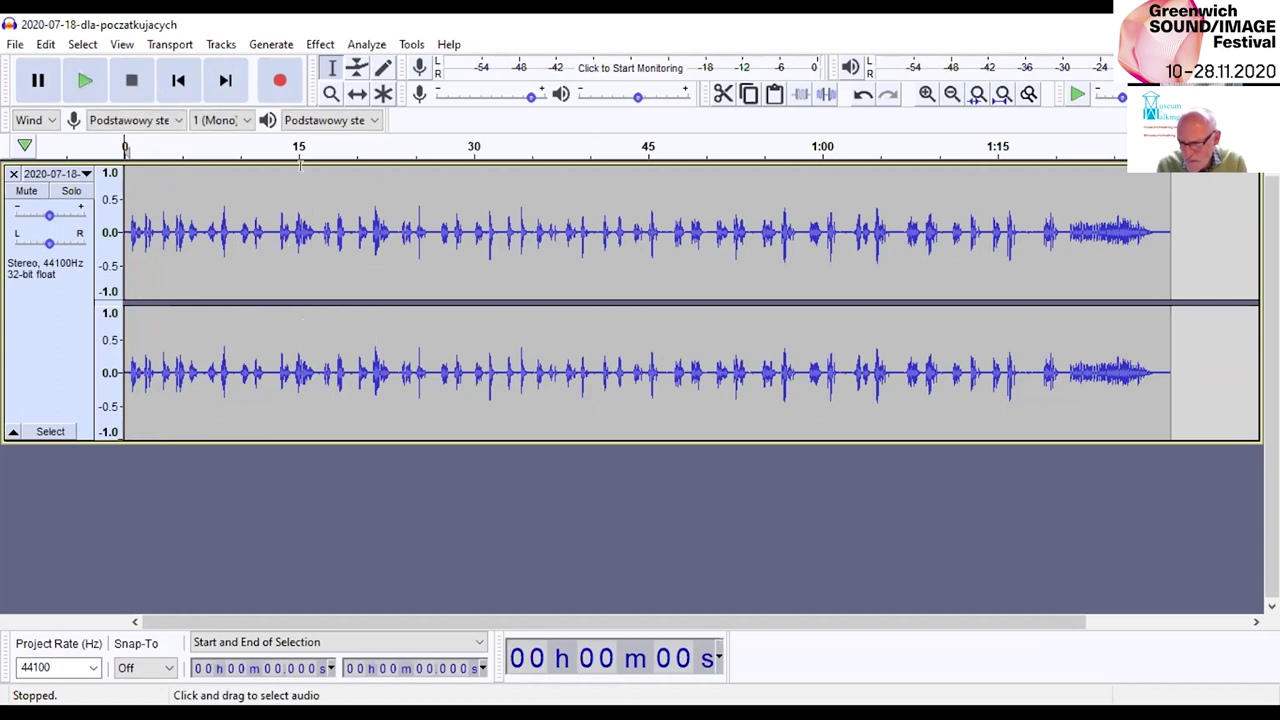
left_click_drag(277, 240, 1150, 236)
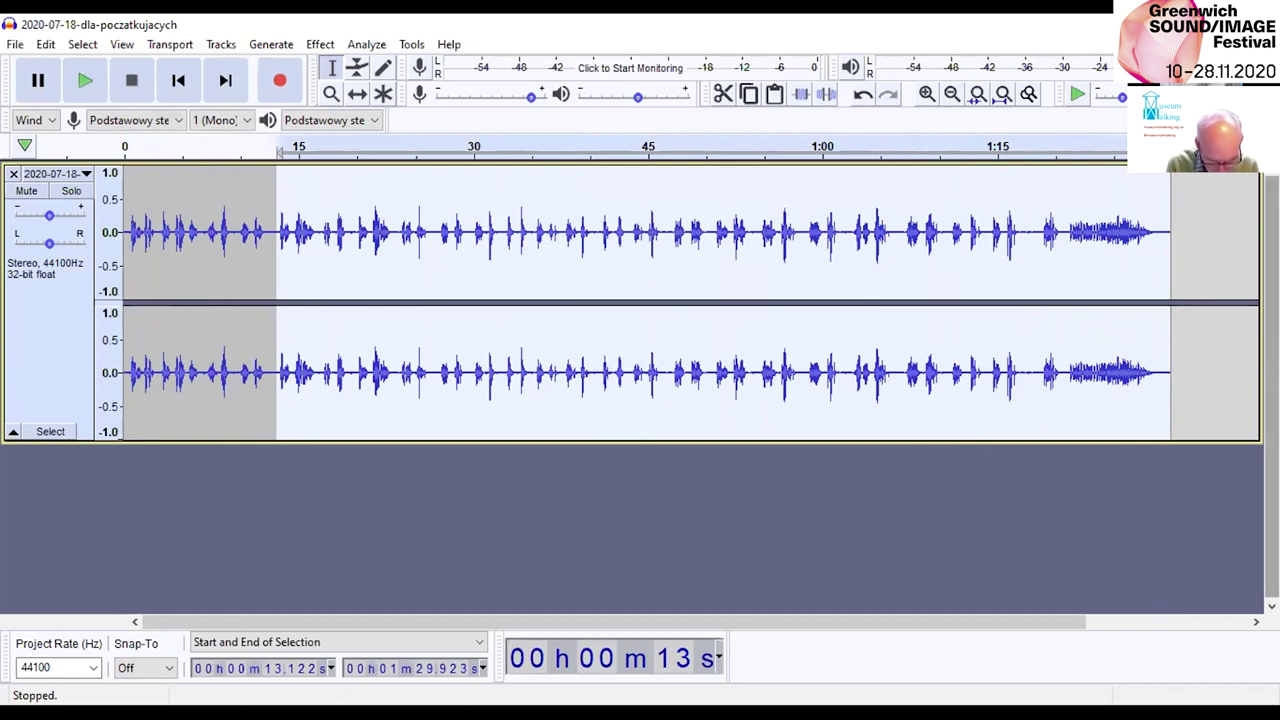
key("Delete")
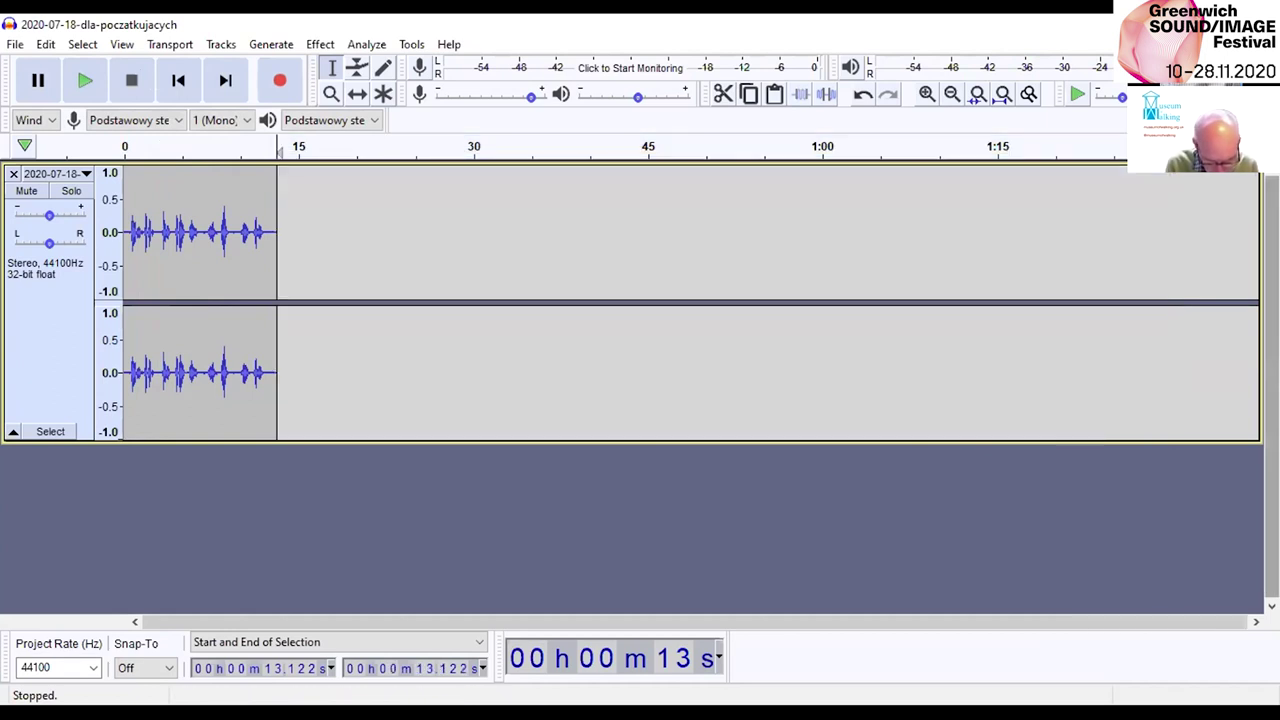
Enlarge the remaining clip's waveform and play the clip from its start.
left_click(927, 94)
left_click(927, 94)
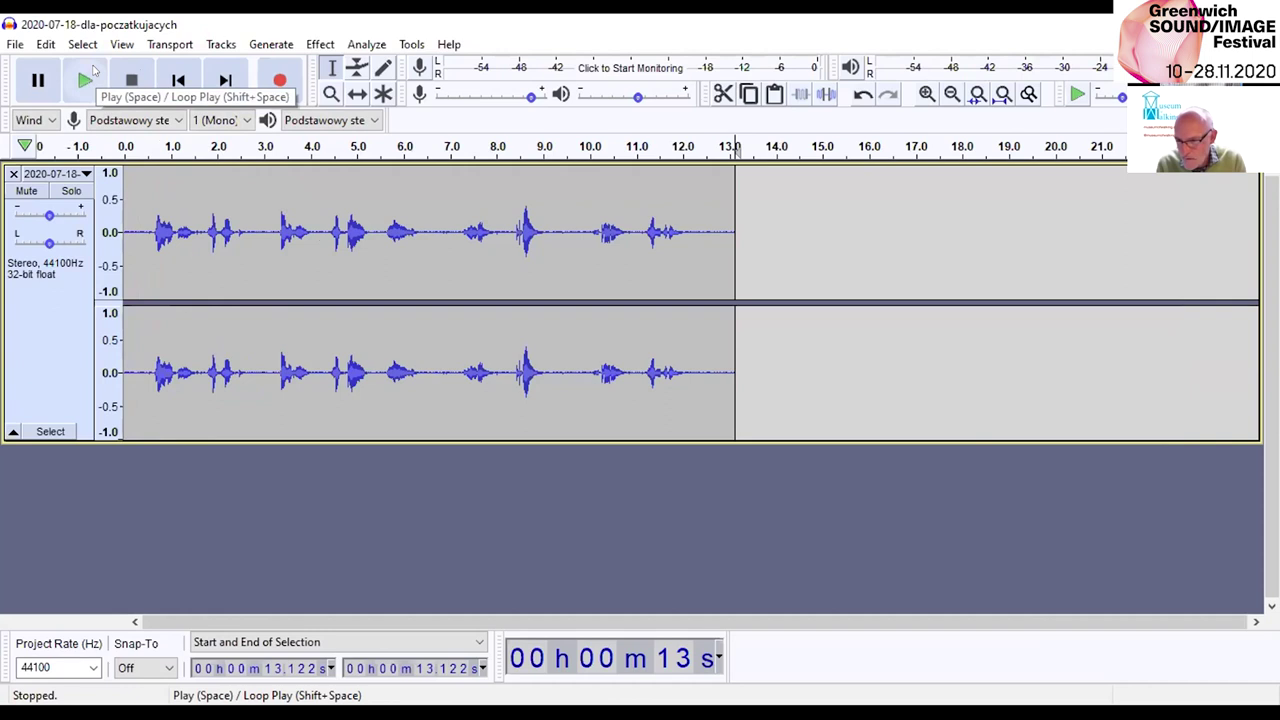
left_click_drag(196, 190, 124, 190)
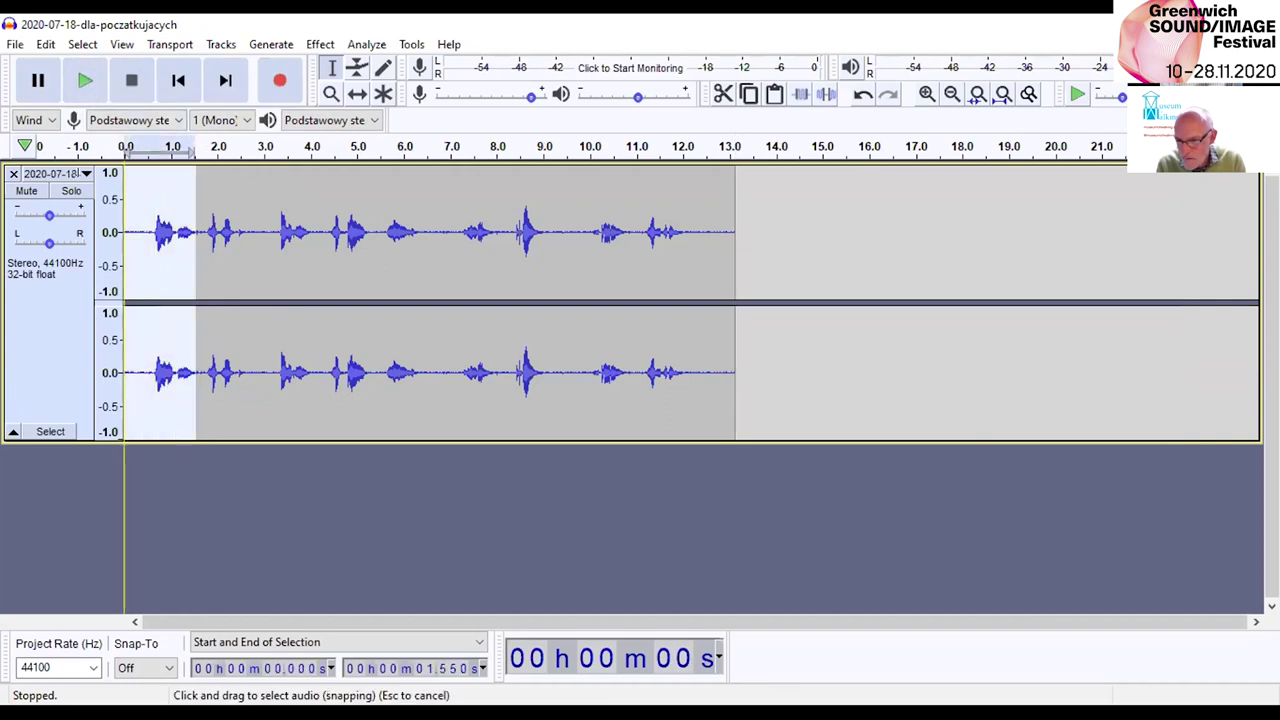
left_click(124, 190)
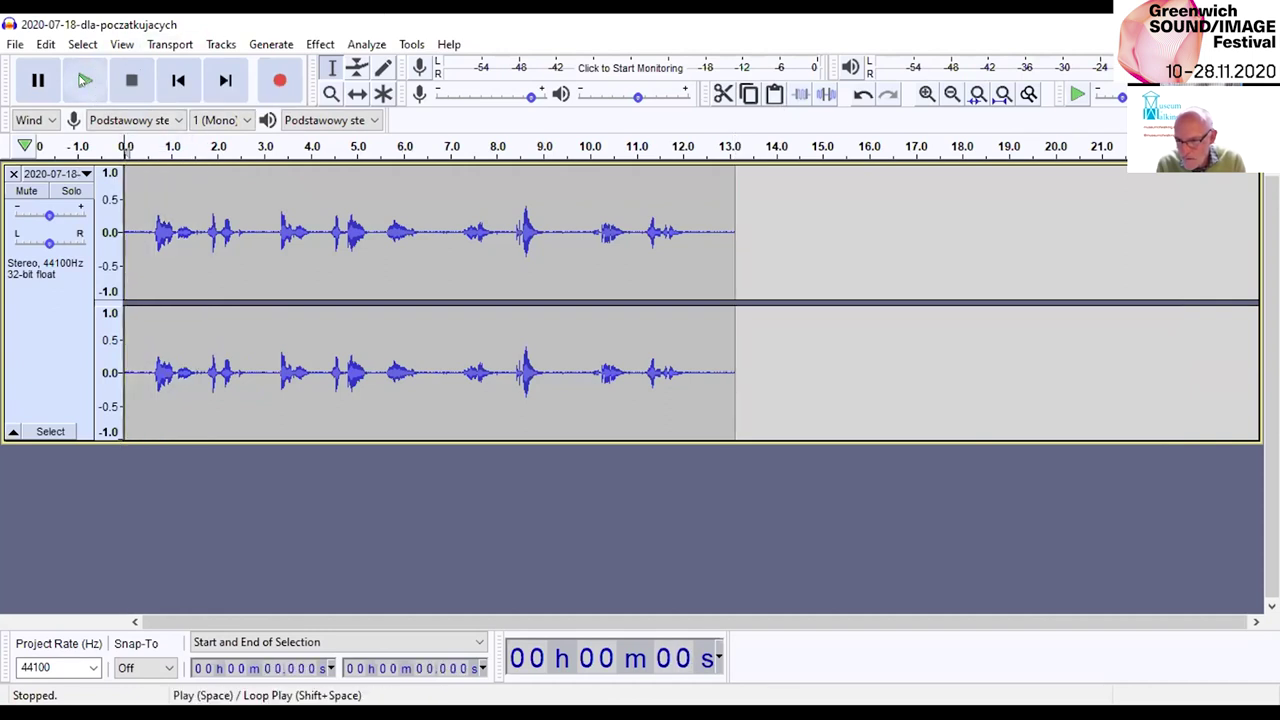
left_click(85, 80)
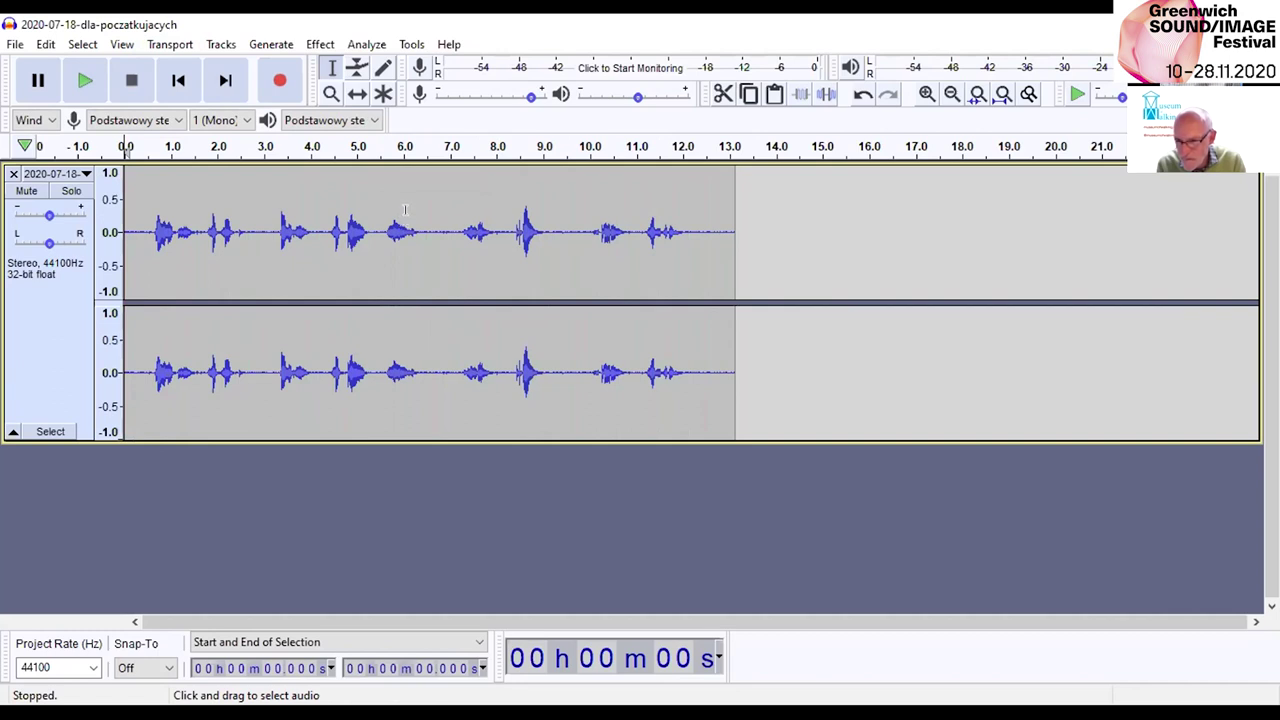
Amplify the whole clip by 41.2 dB with clipping allowed.
left_click(322, 42)
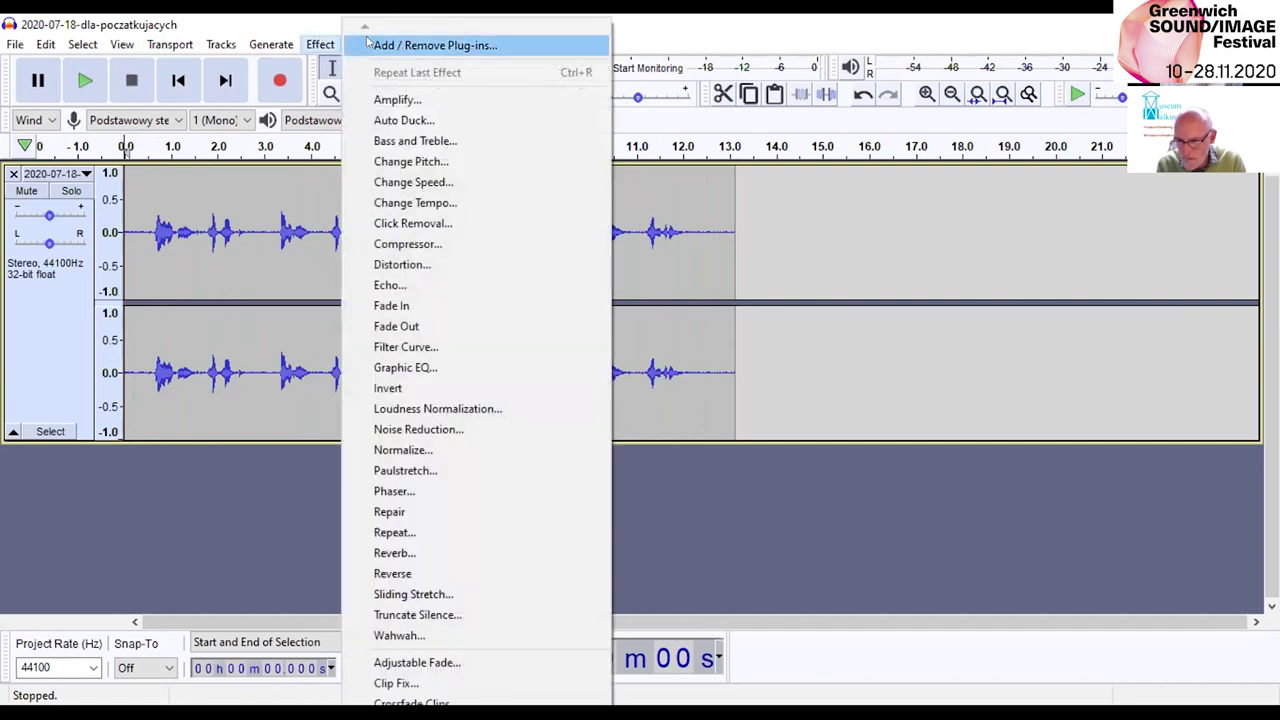
left_click(426, 100)
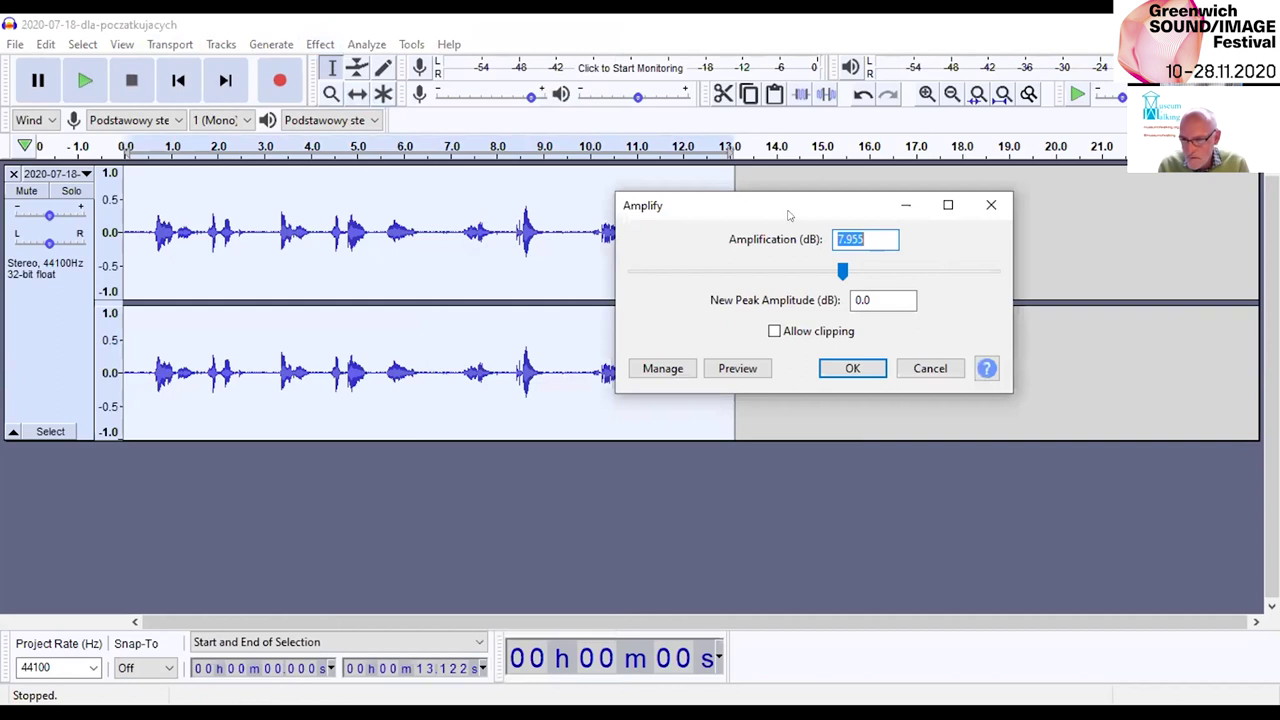
left_click_drag(841, 271, 789, 266)
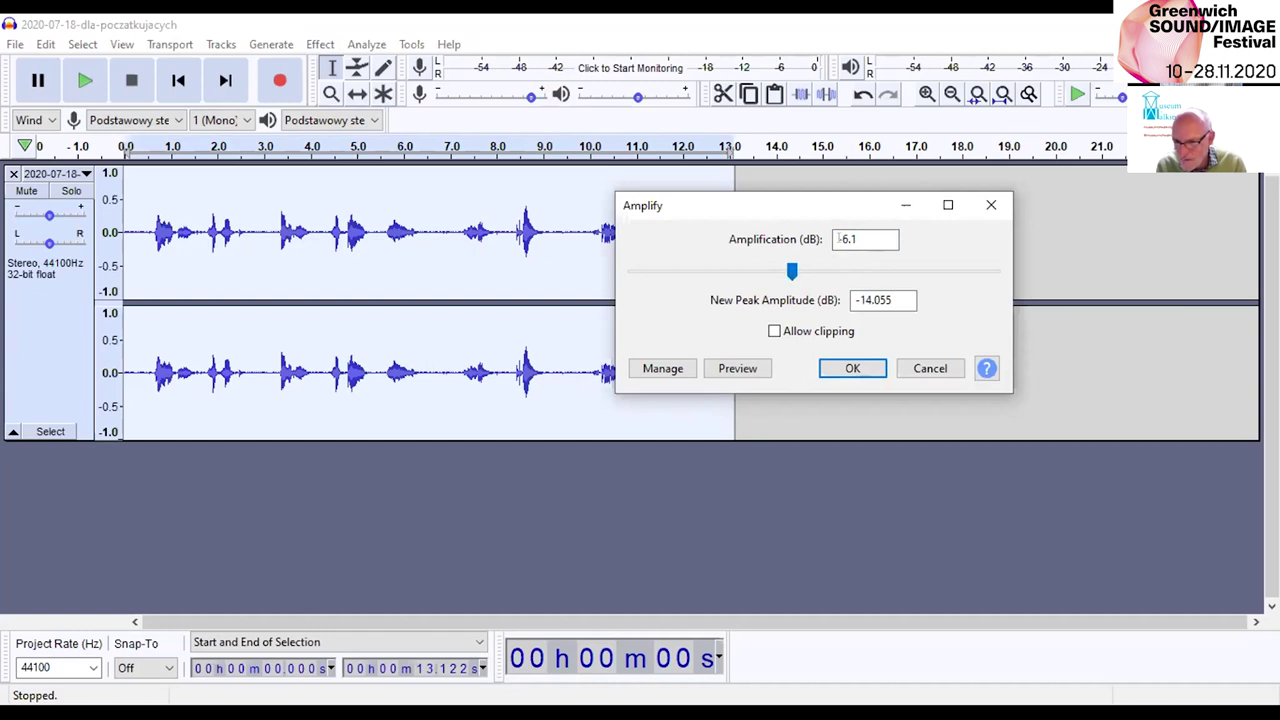
left_click_drag(790, 271, 822, 272)
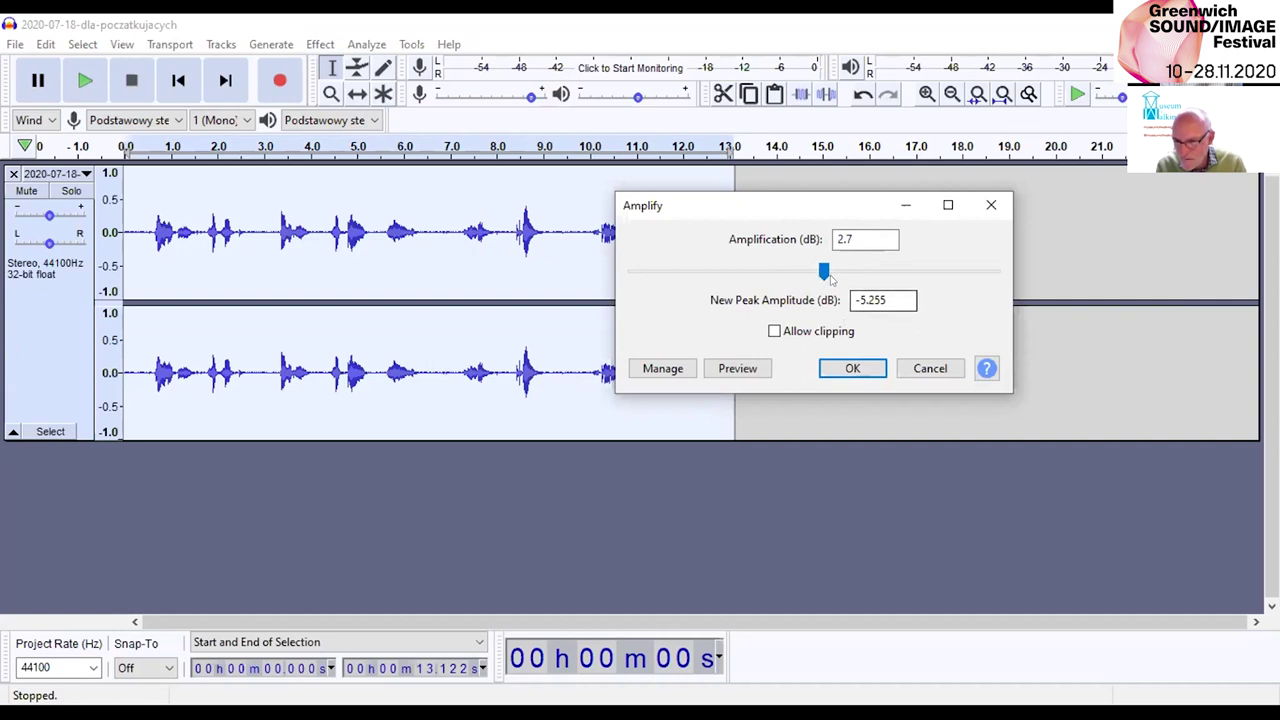
left_click_drag(821, 272, 904, 273)
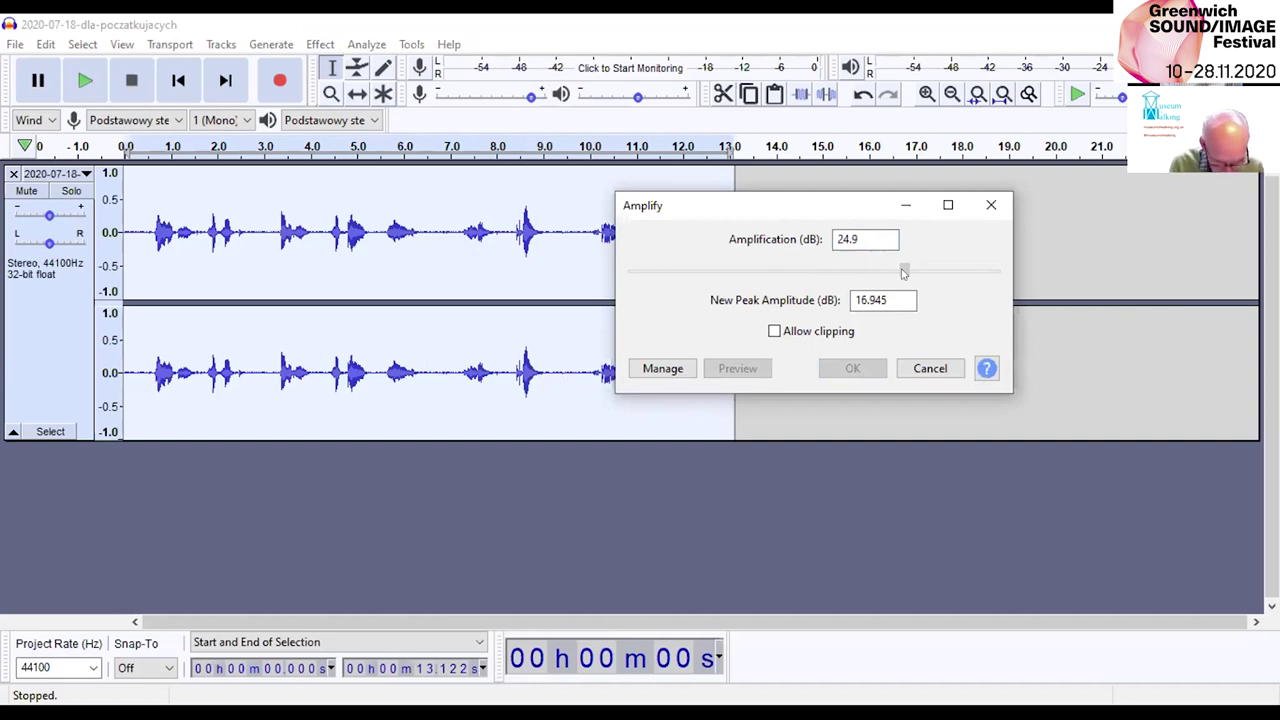
left_click_drag(904, 273, 970, 268)
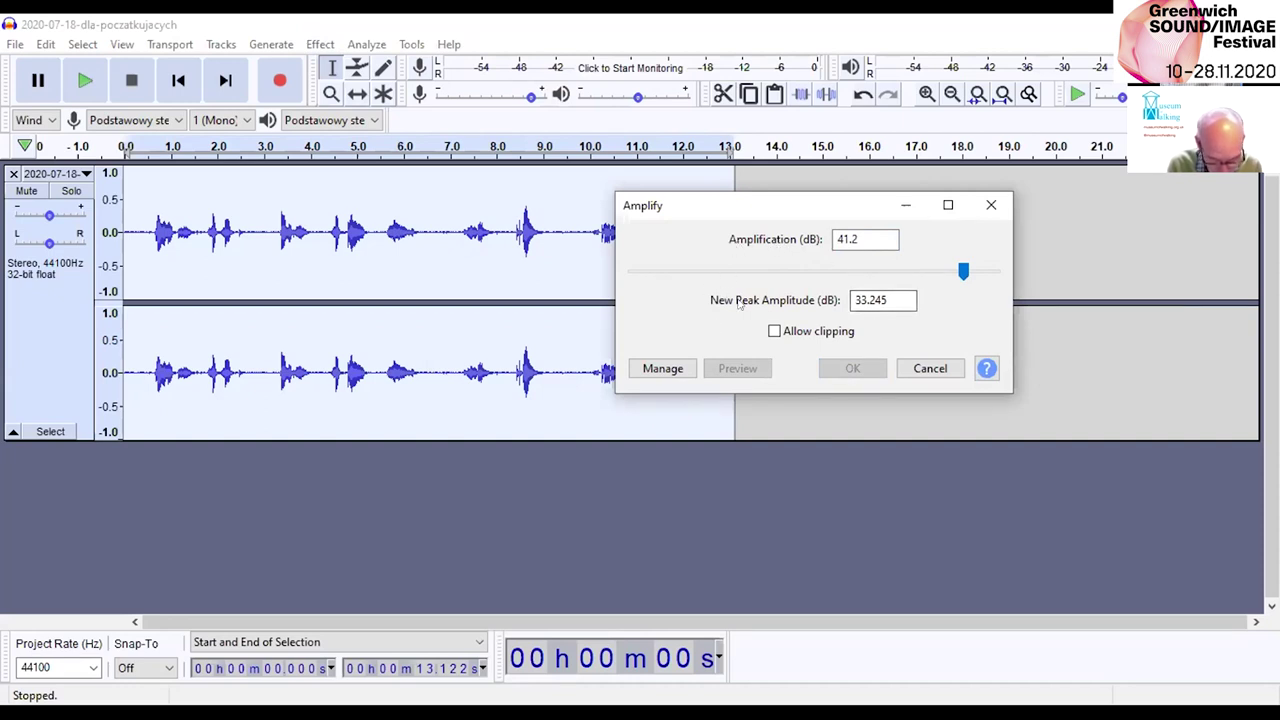
left_click(774, 332)
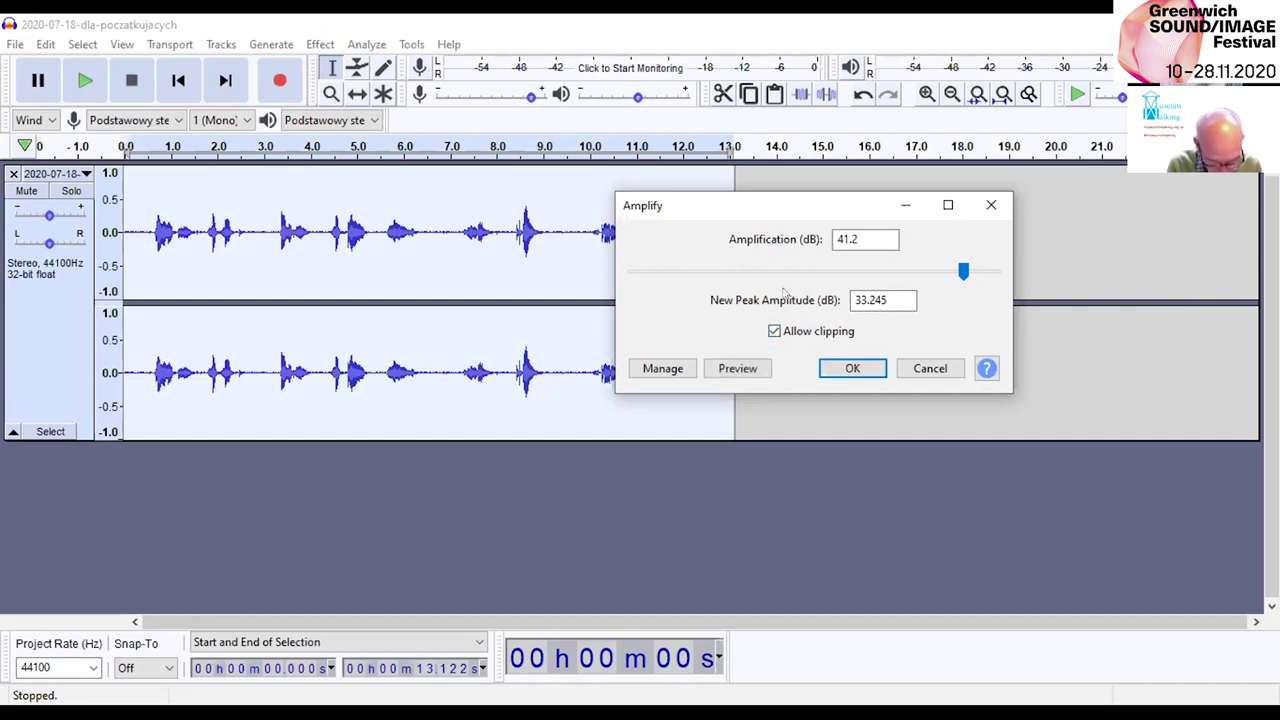
left_click(851, 369)
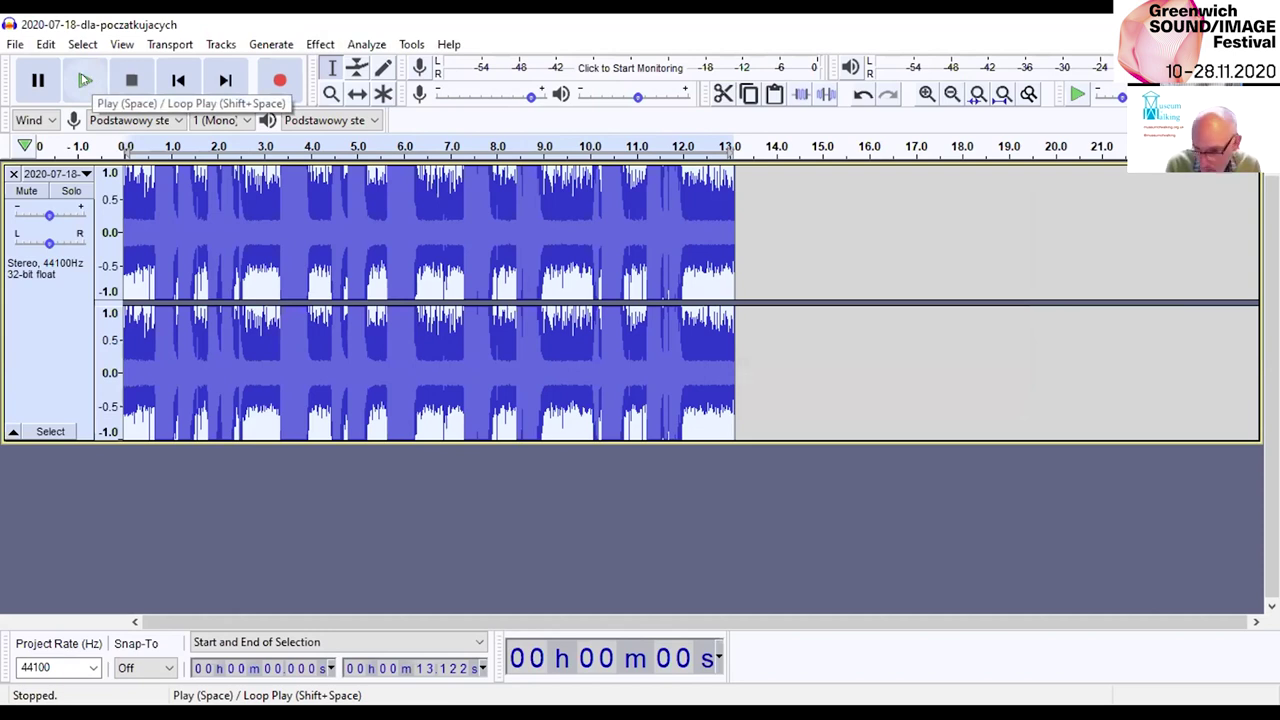
Play the opening of the amplified clip and undo the Amplify effect.
left_click(85, 80)
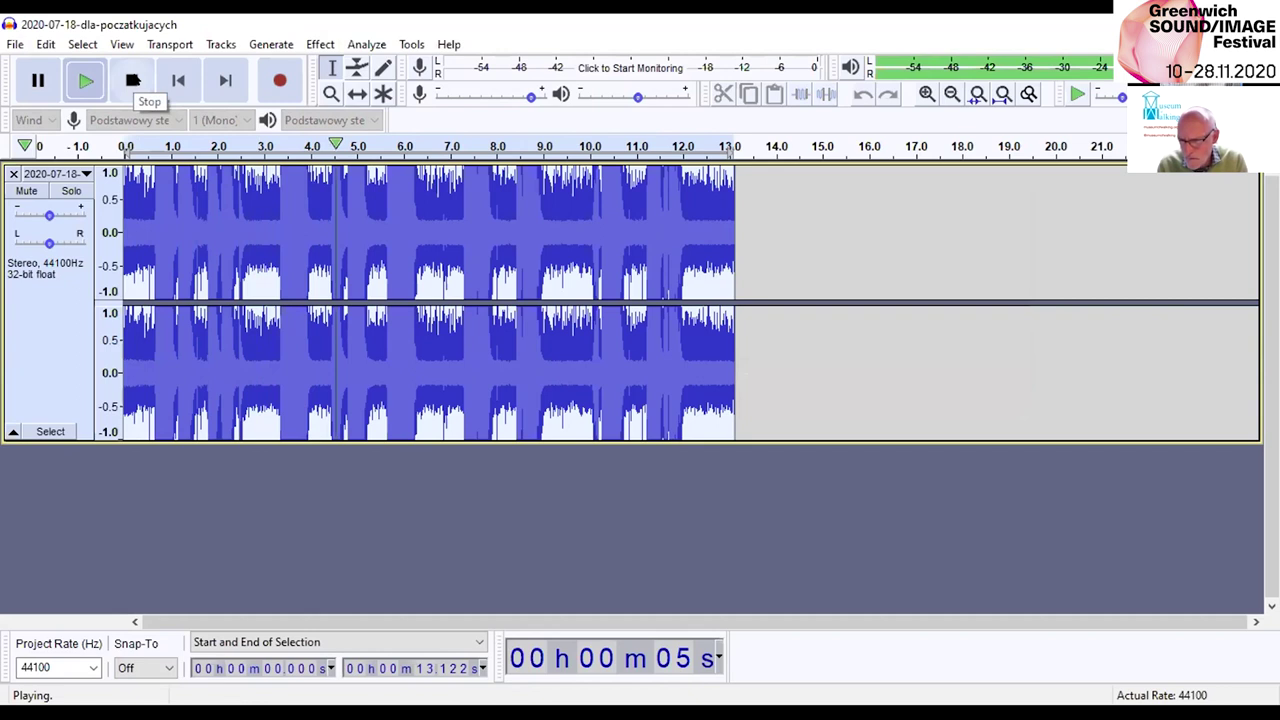
key("space")
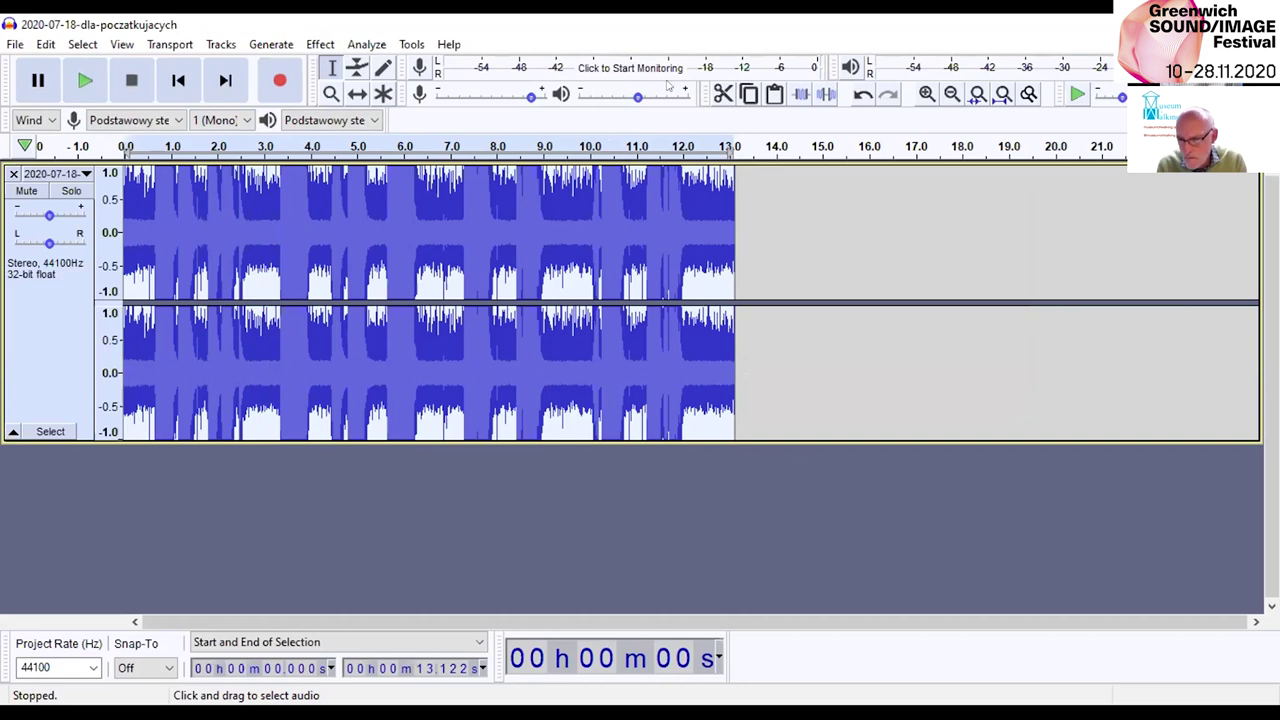
left_click(45, 44)
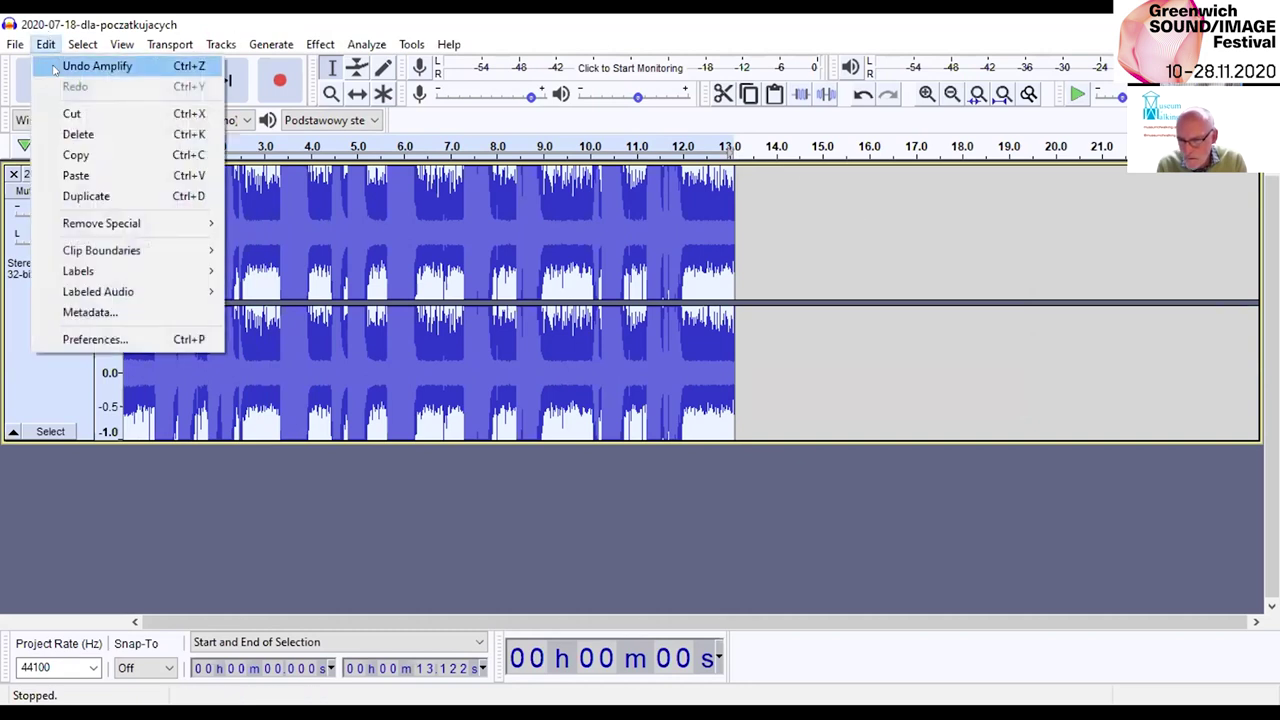
left_click(120, 66)
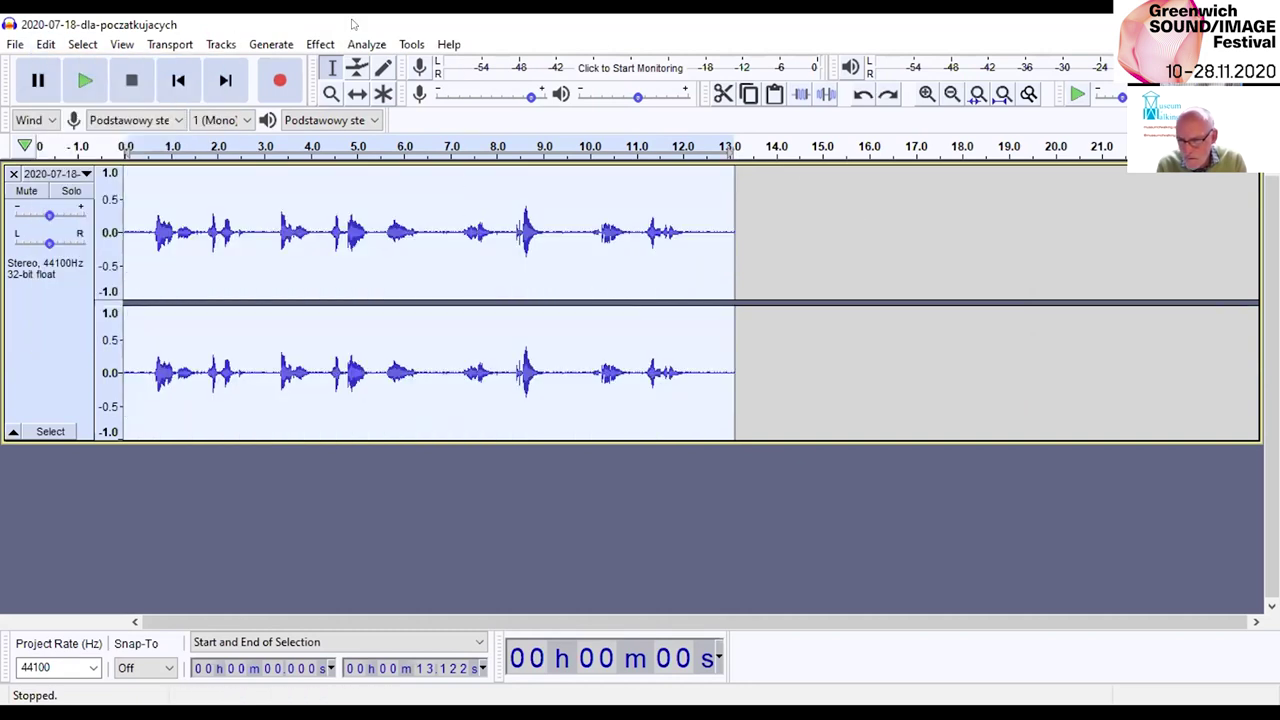
Amplify the whole clip by 4.8 dB with clipping allowed and play its opening to check the level.
left_click(352, 44)
mouse_move(332, 40)
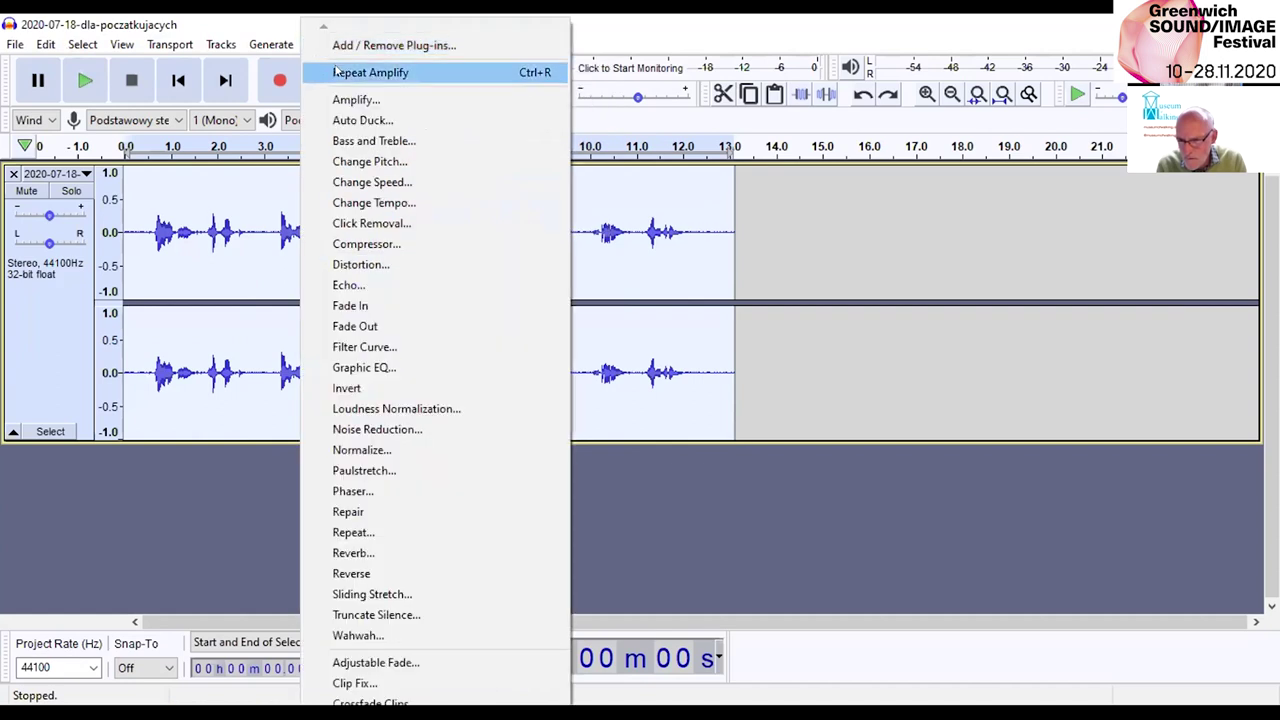
left_click(340, 96)
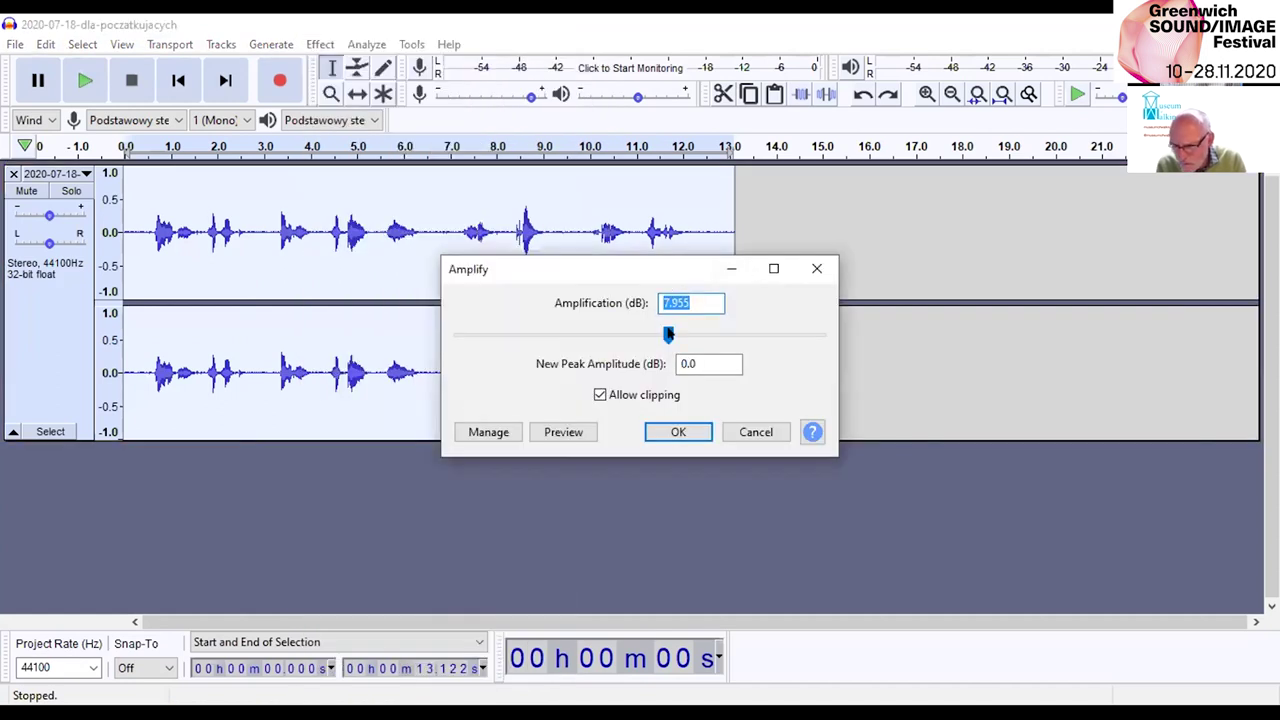
left_click_drag(668, 335, 652, 336)
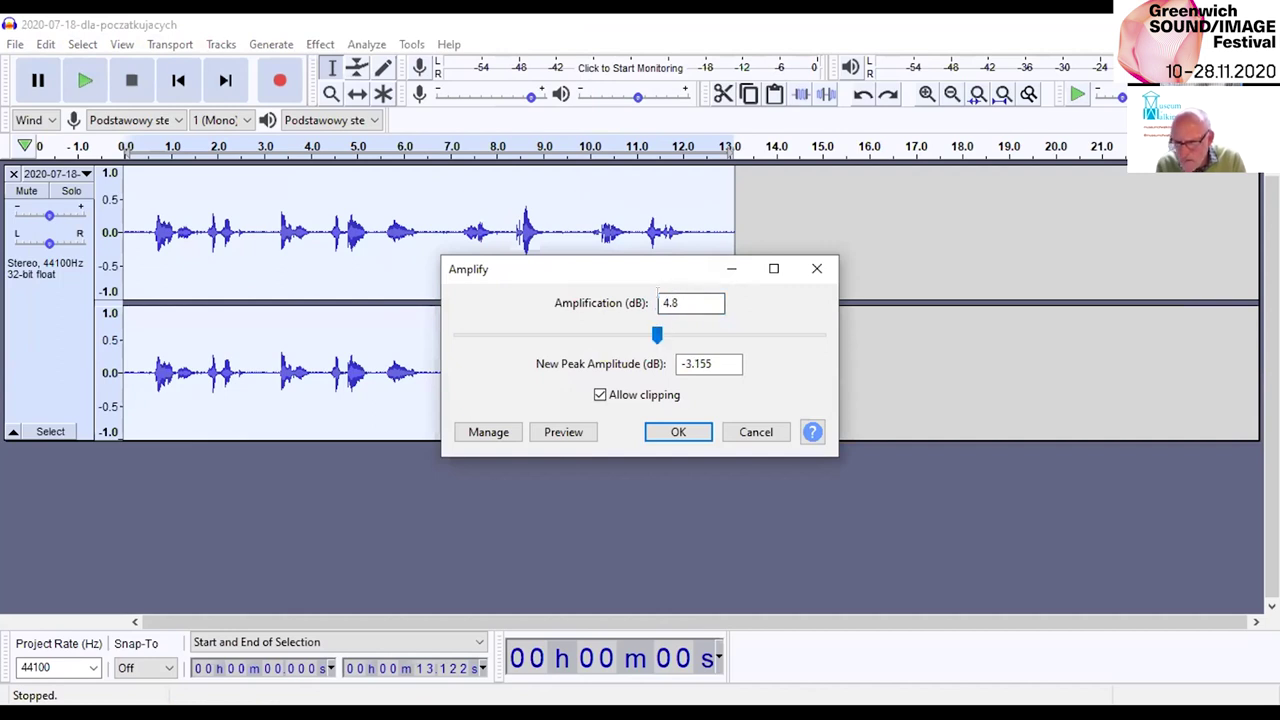
left_click(678, 431)
key("space")
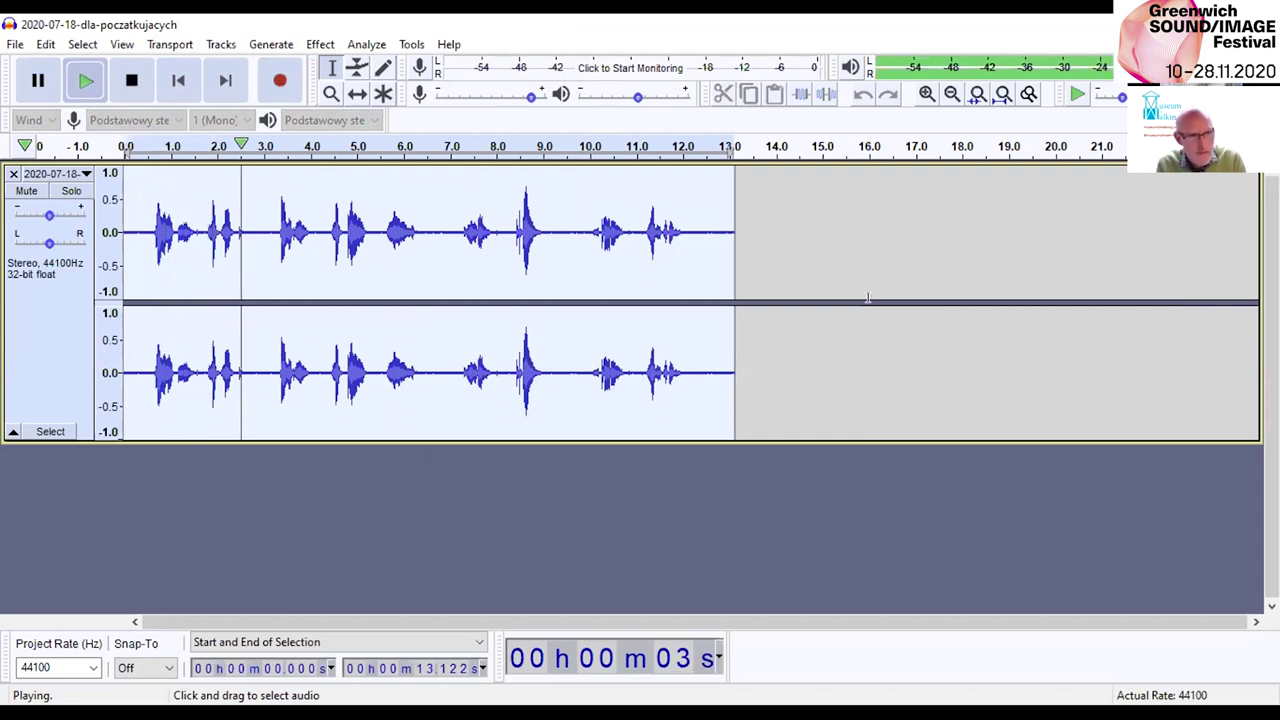
key("space")
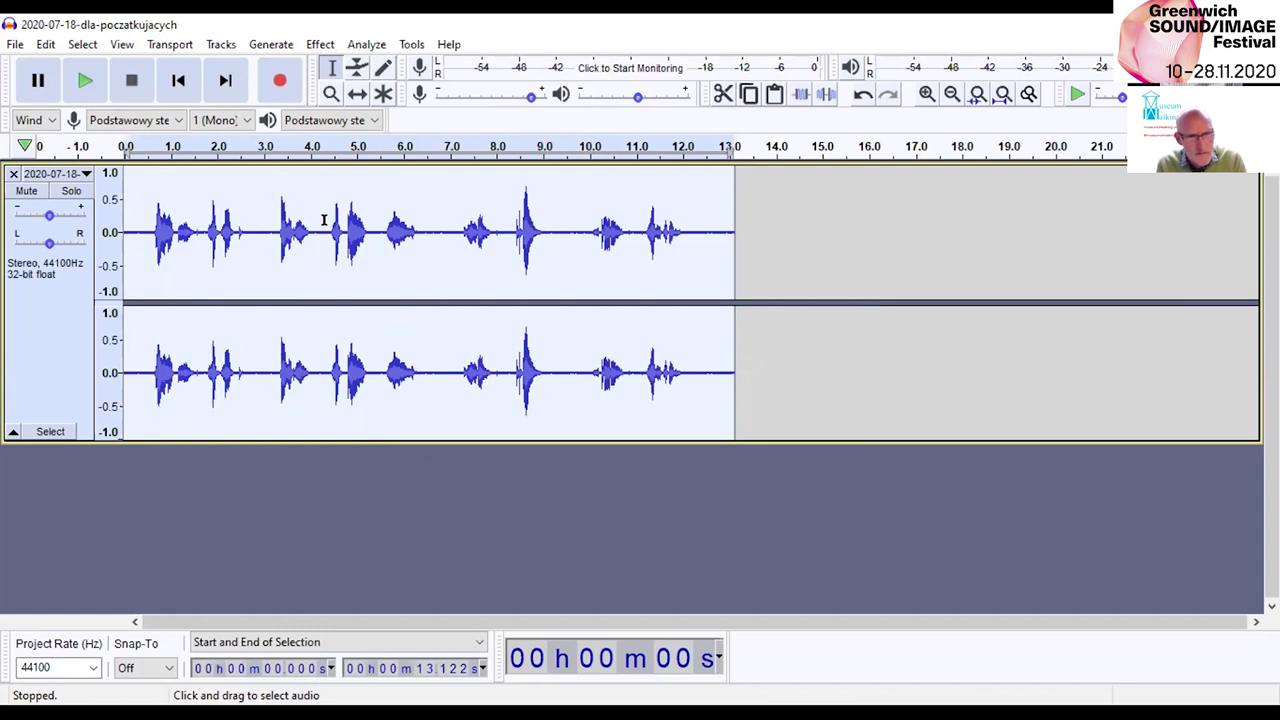
key("space")
key("space")
Apply a Fade In to about the first 0.58 seconds of the clip and play the opening.
left_click_drag(152, 210, 120, 210)
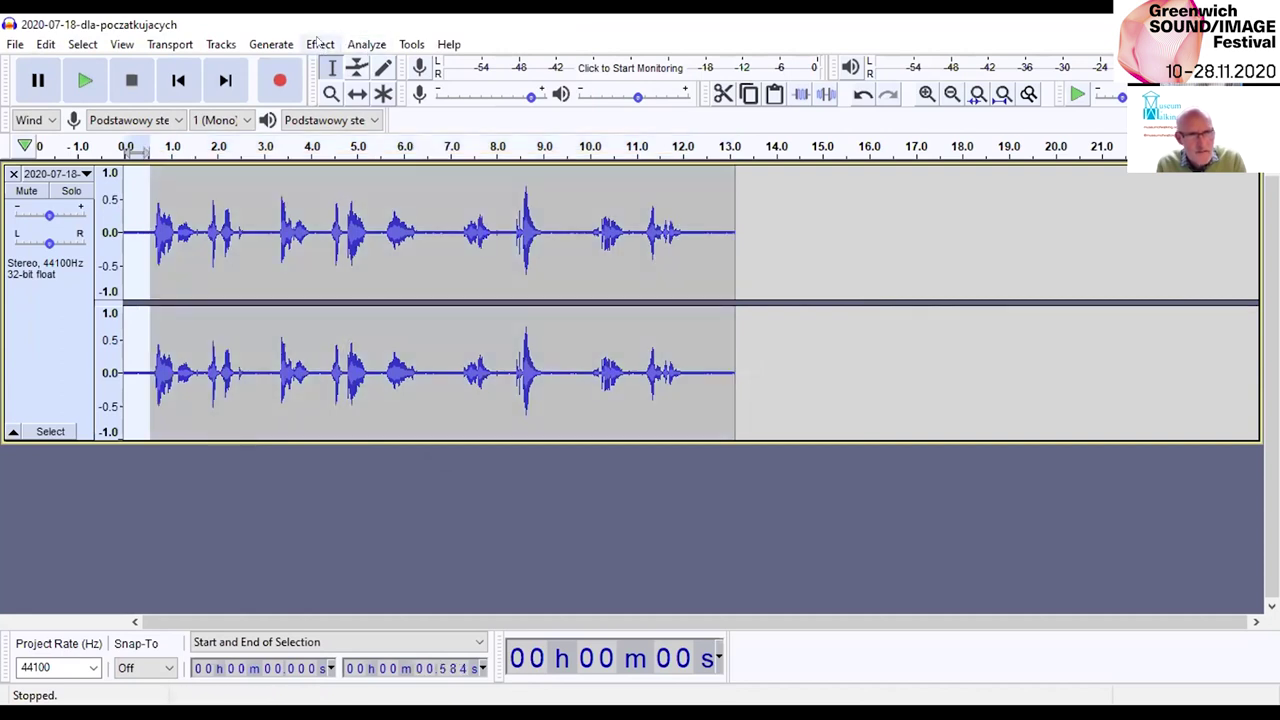
left_click(318, 44)
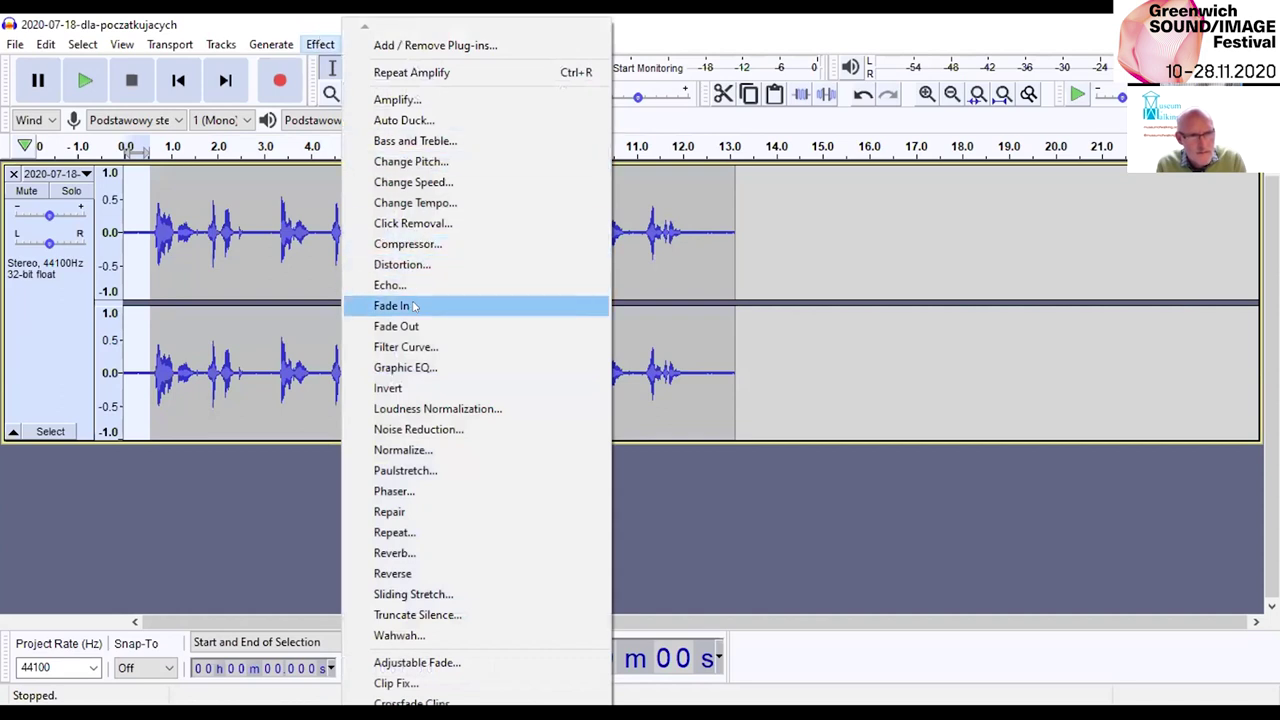
left_click(490, 305)
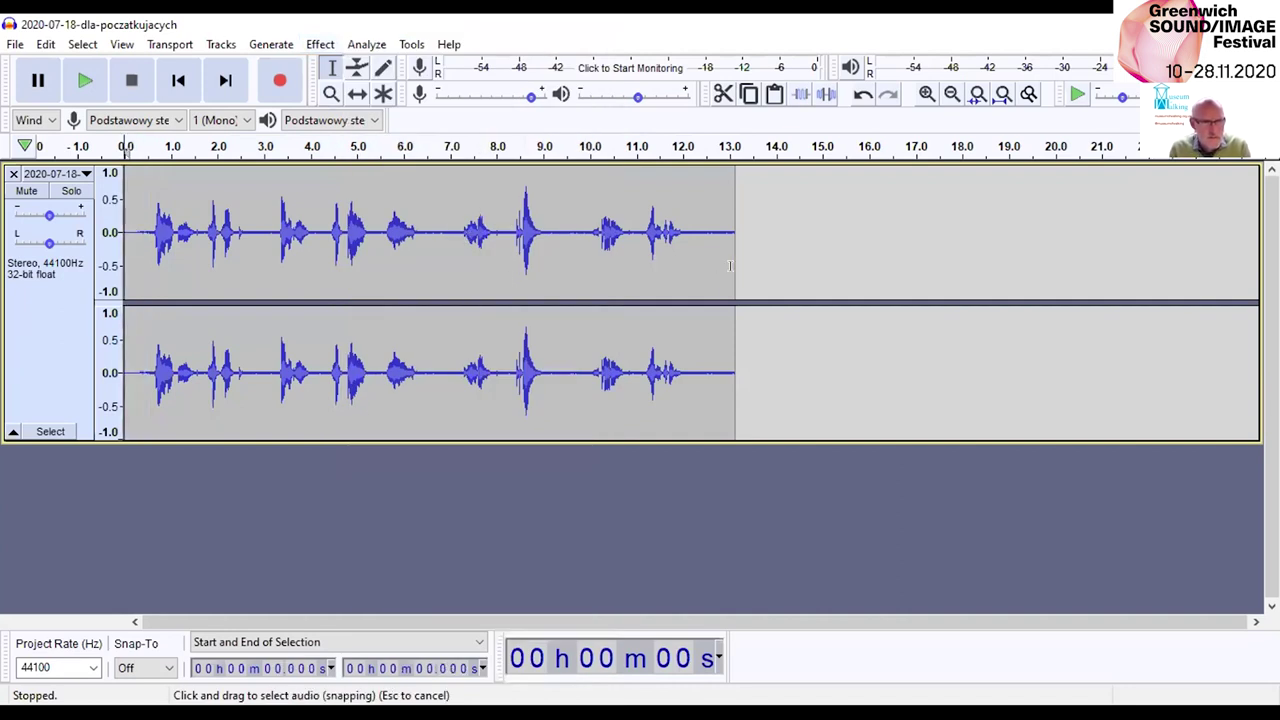
key("space")
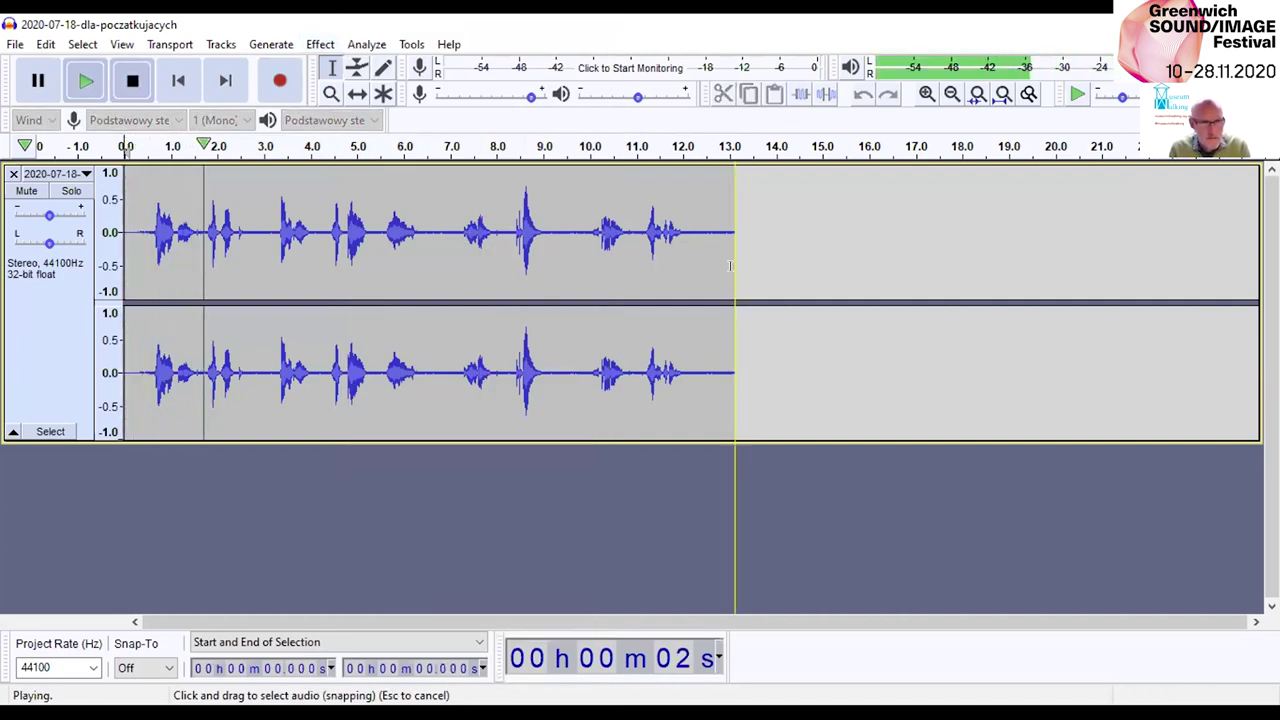
key("space")
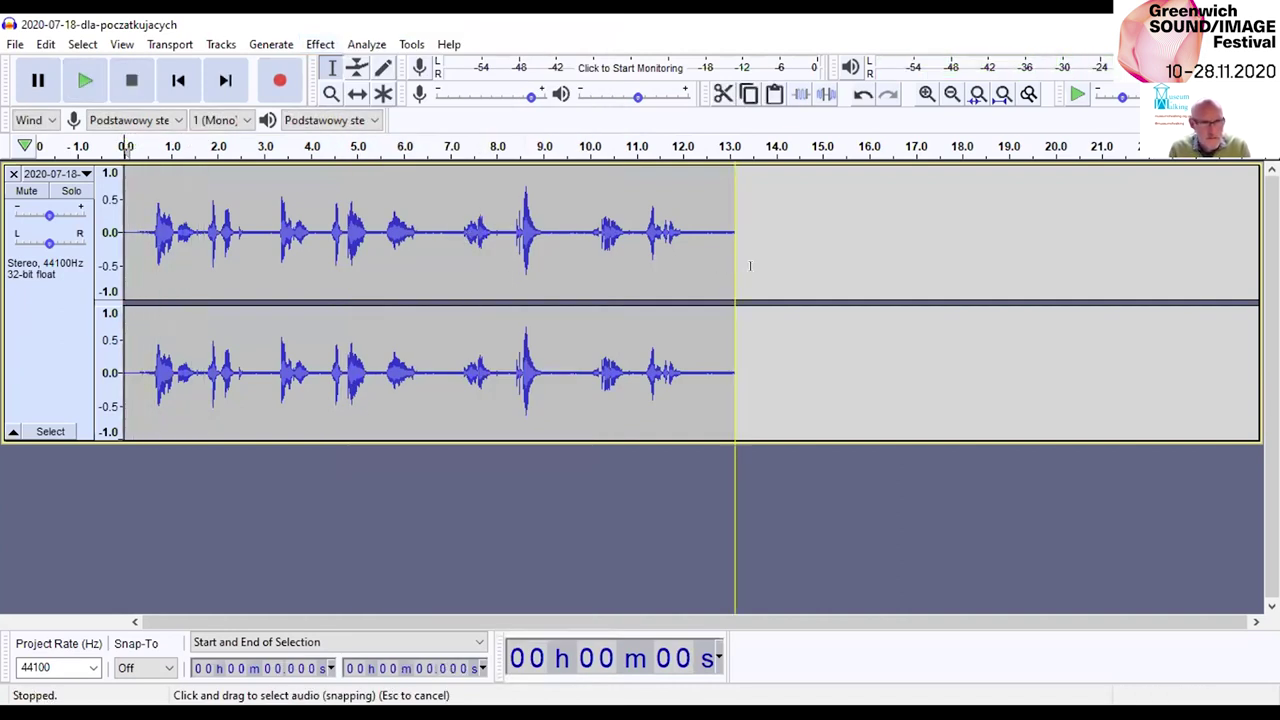
Apply a Fade Out from about 12.1 seconds to the clip's end and play the ending from about 11.4 seconds.
left_click(691, 246)
left_click_drag(686, 246, 726, 250)
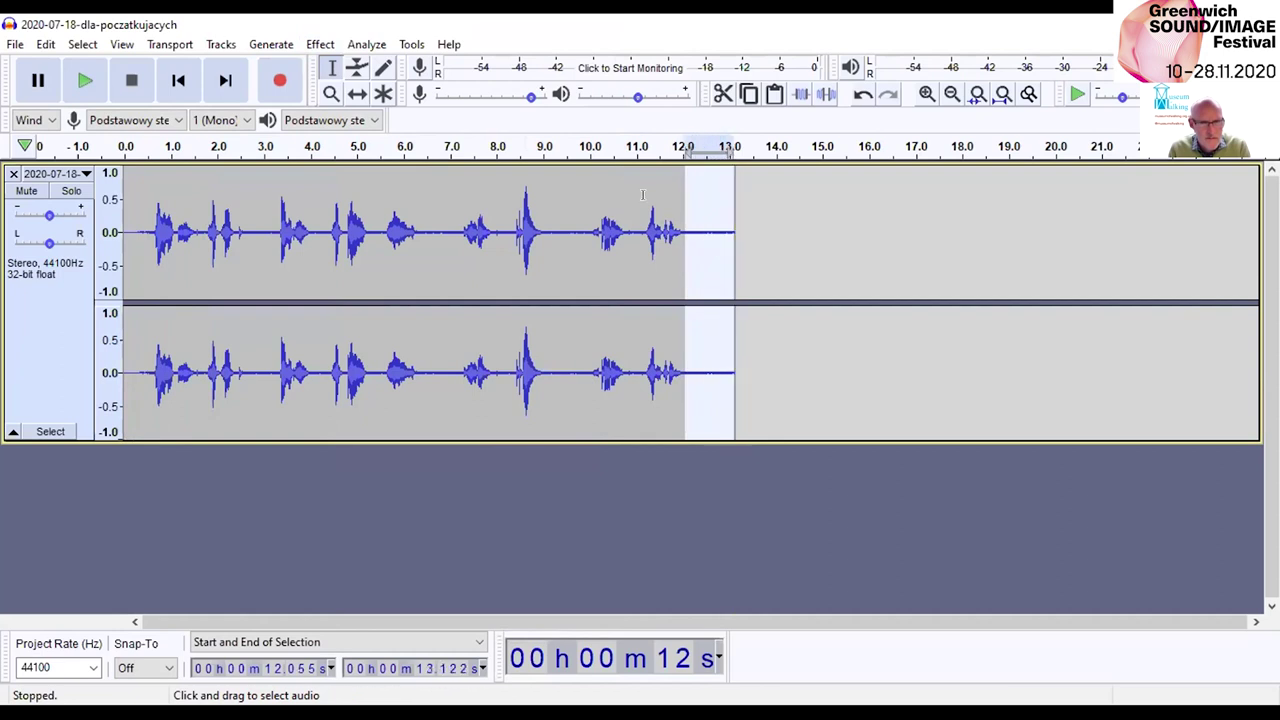
left_click(320, 44)
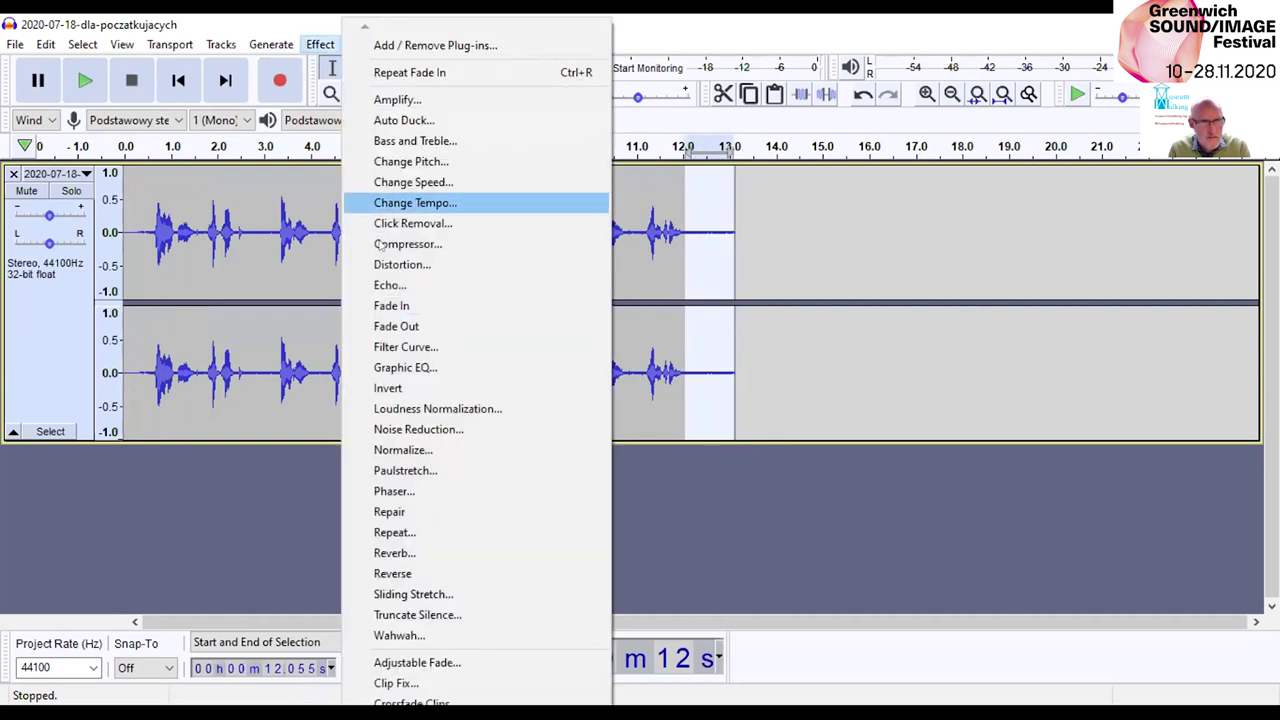
left_click(395, 326)
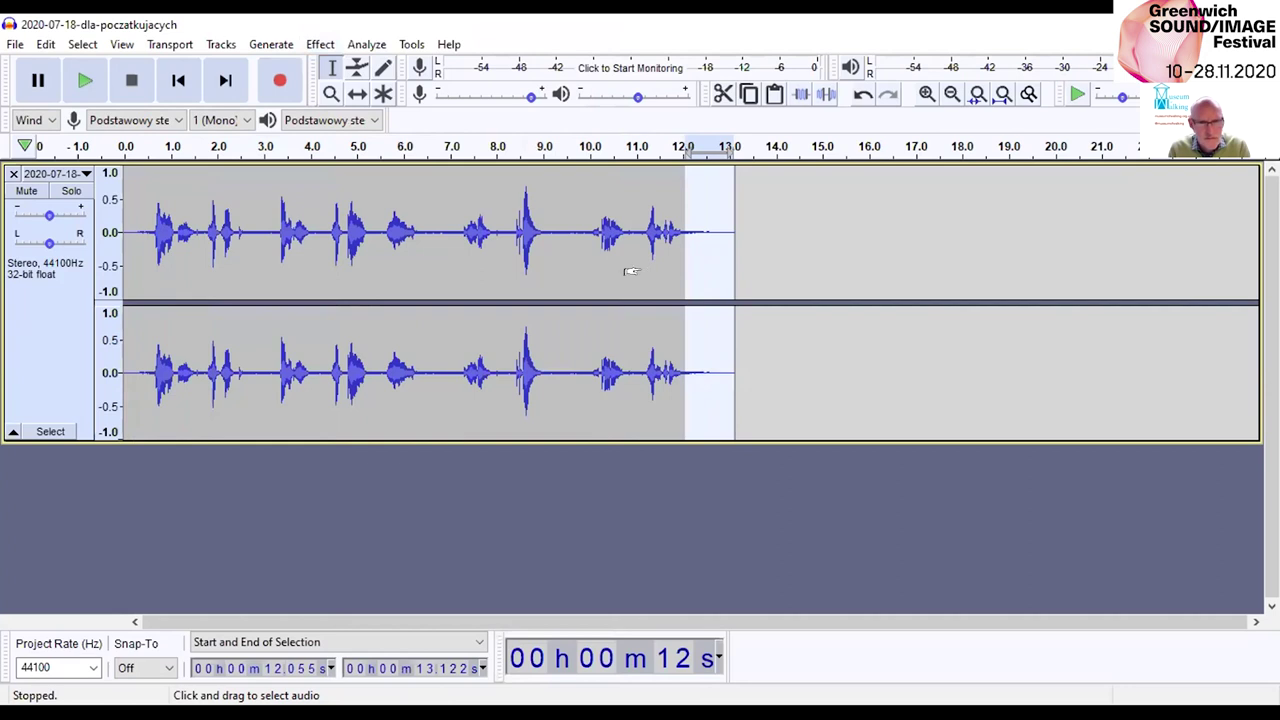
left_click(657, 265)
key("space")
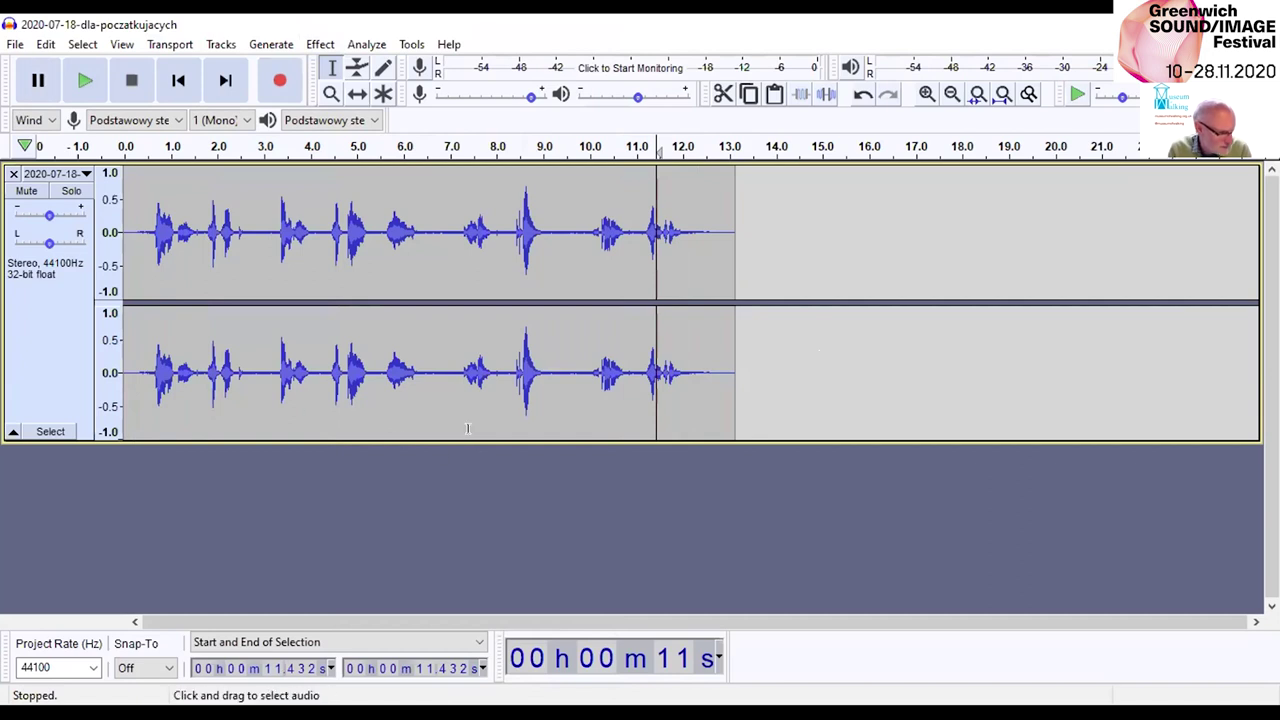
Export the clip as 2020-07-18-dla-poczatkujacych.m4a to the mb_nośna folder at 320 kbps quality, accepting the existing metadata tags.
left_click_drag(474, 438, 470, 378)
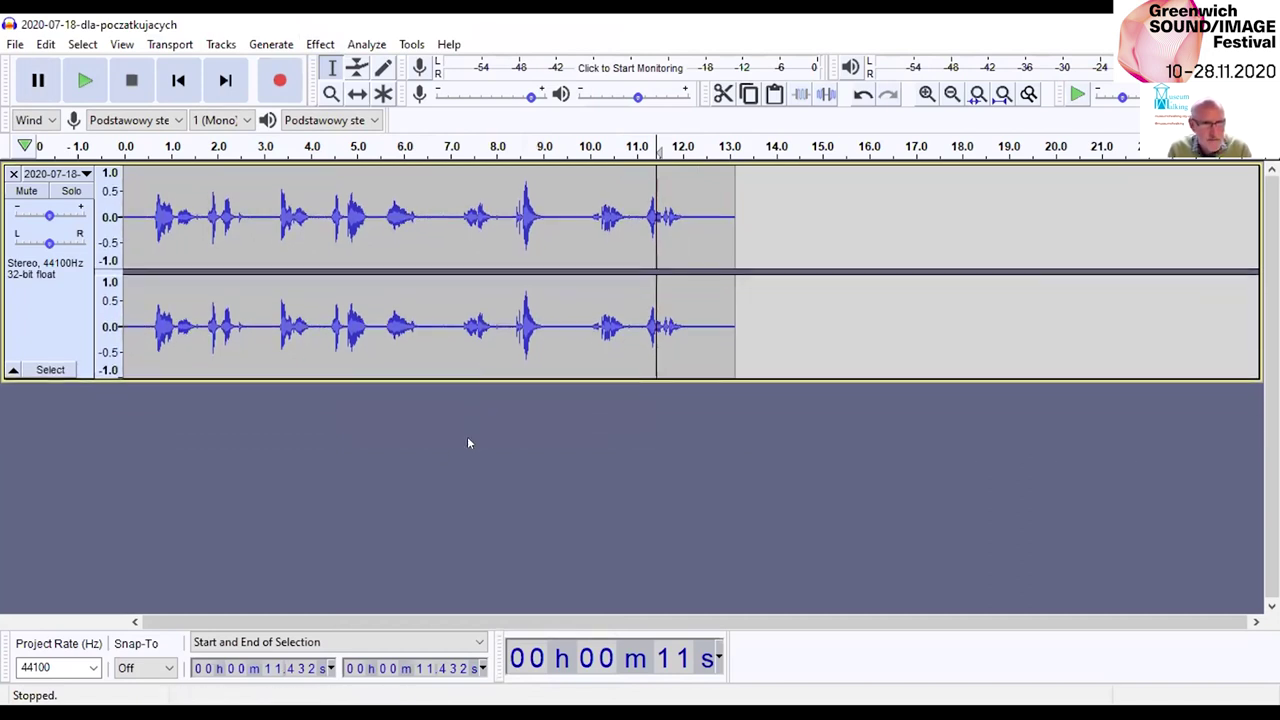
left_click(13, 45)
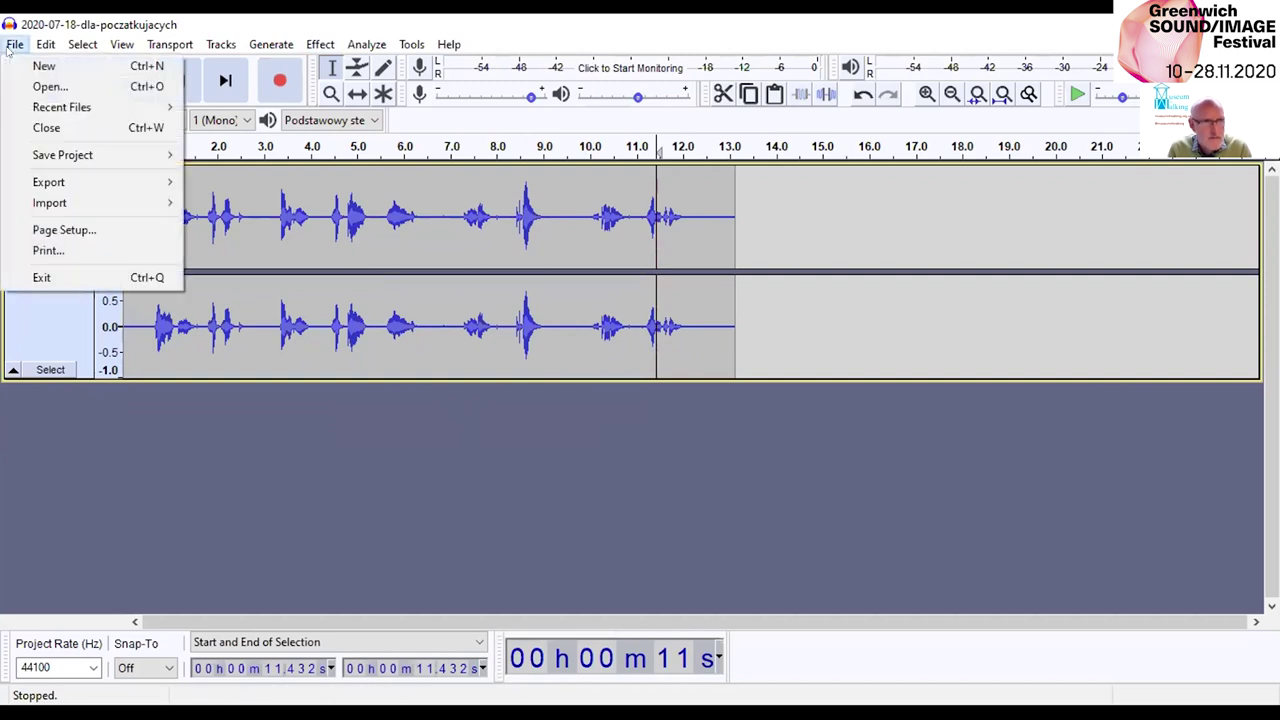
mouse_move(56, 182)
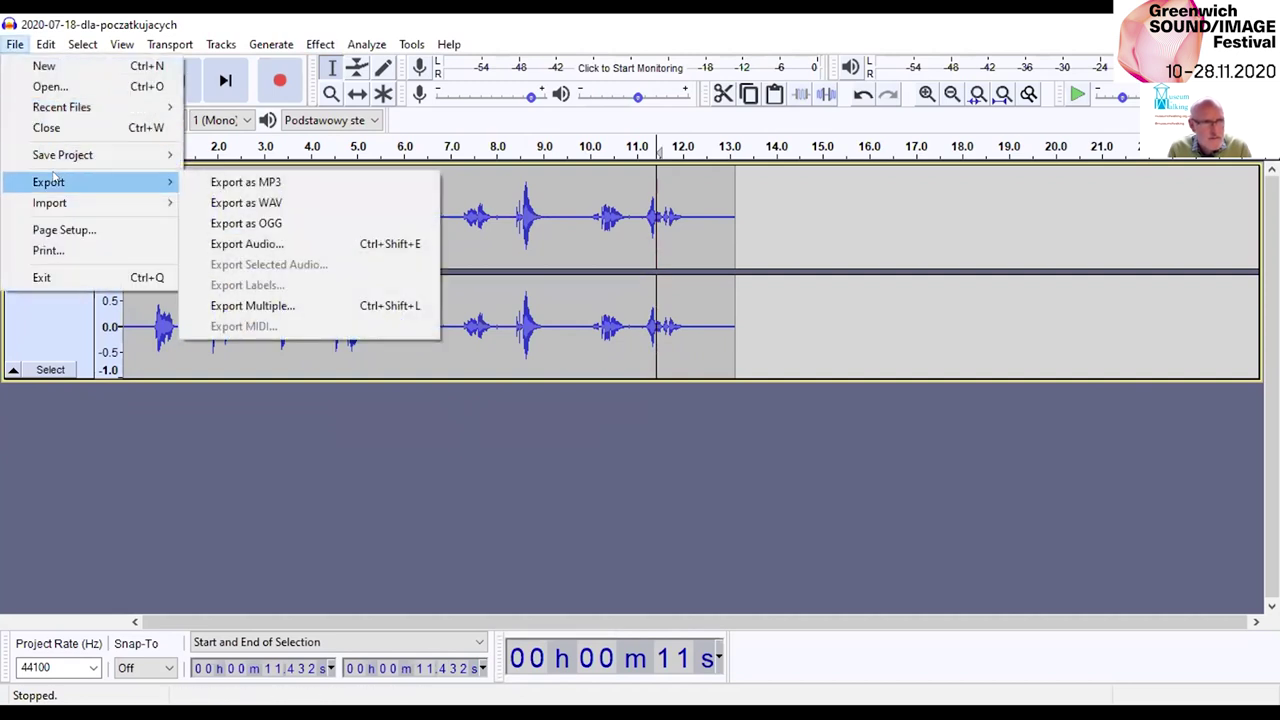
left_click(290, 240)
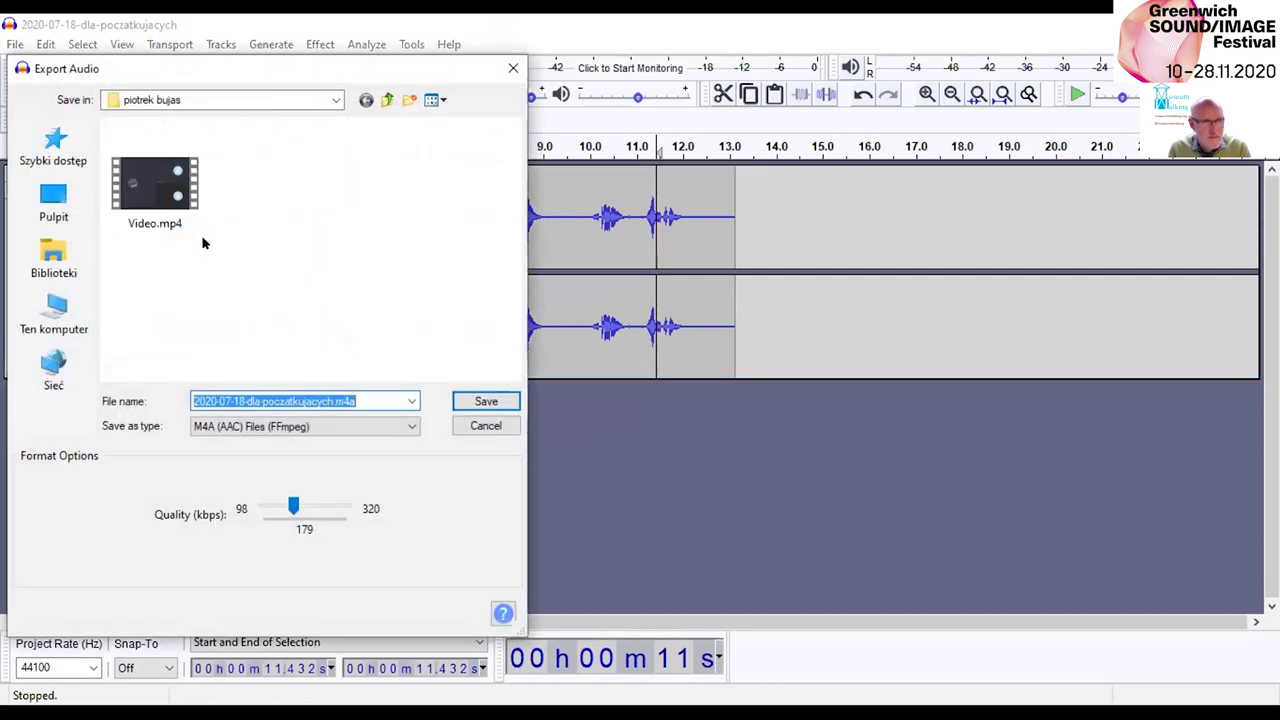
left_click(335, 100)
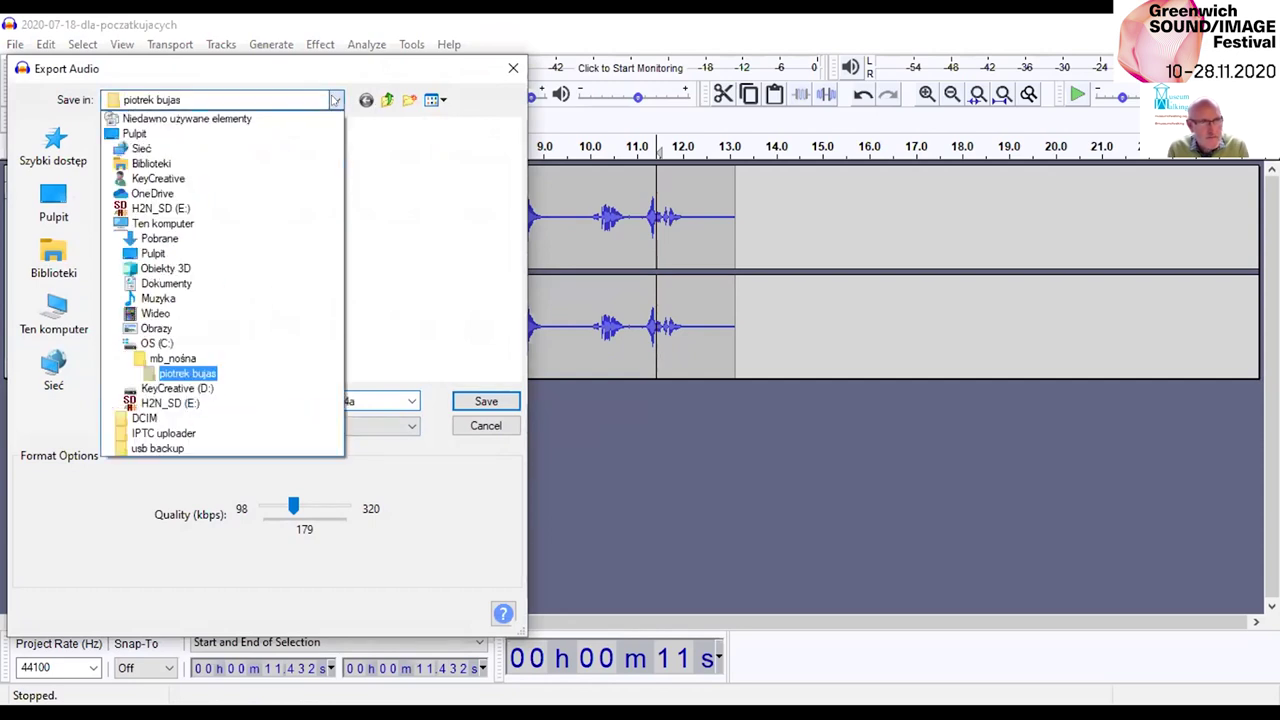
left_click(199, 355)
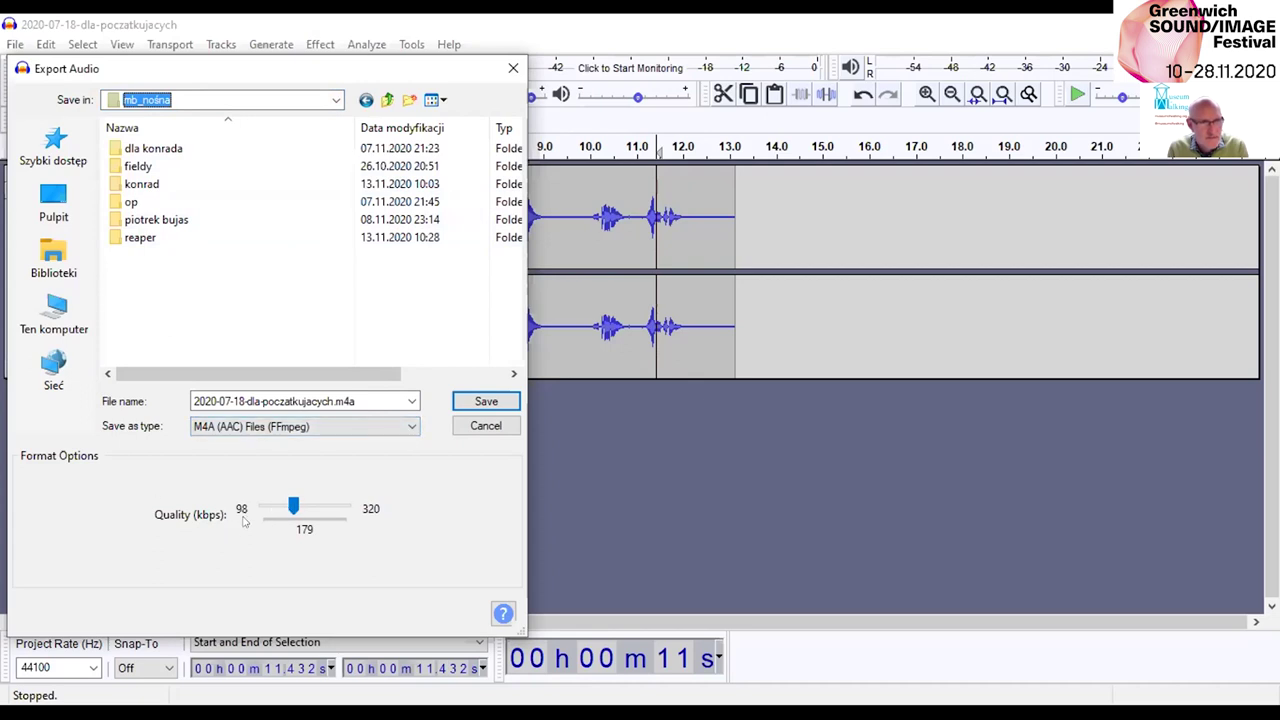
left_click_drag(293, 506, 347, 506)
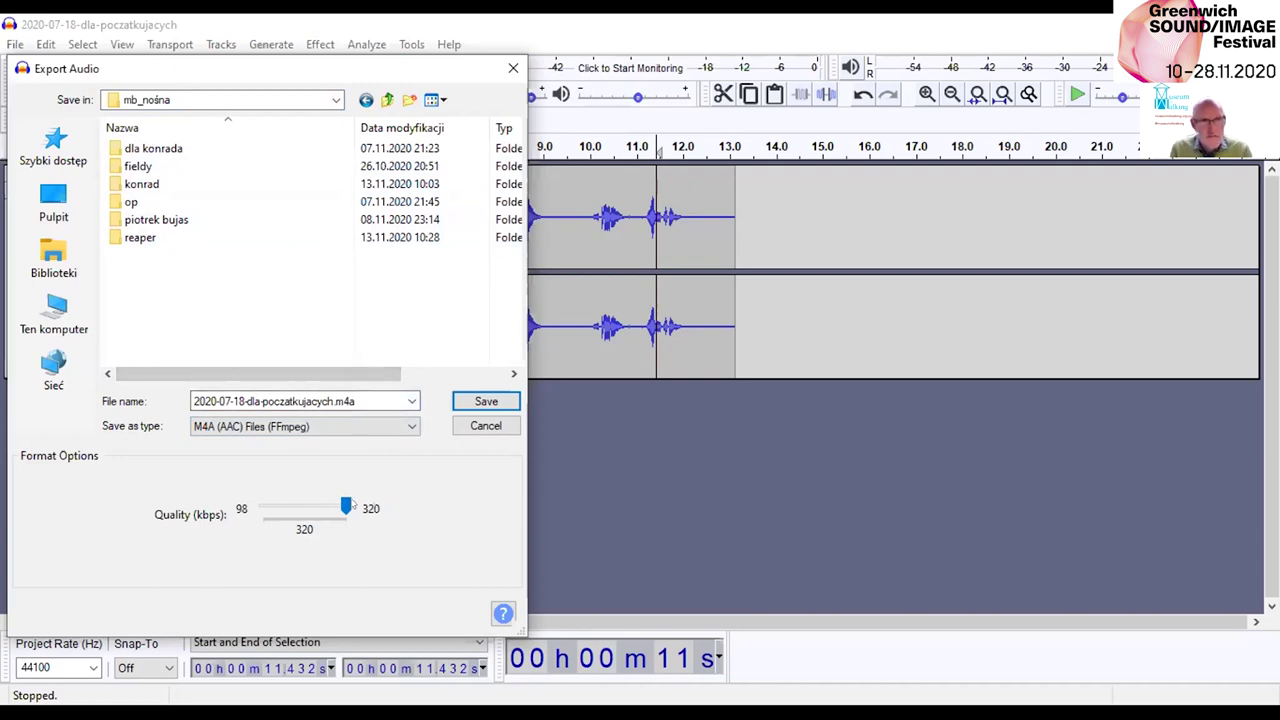
left_click(510, 405)
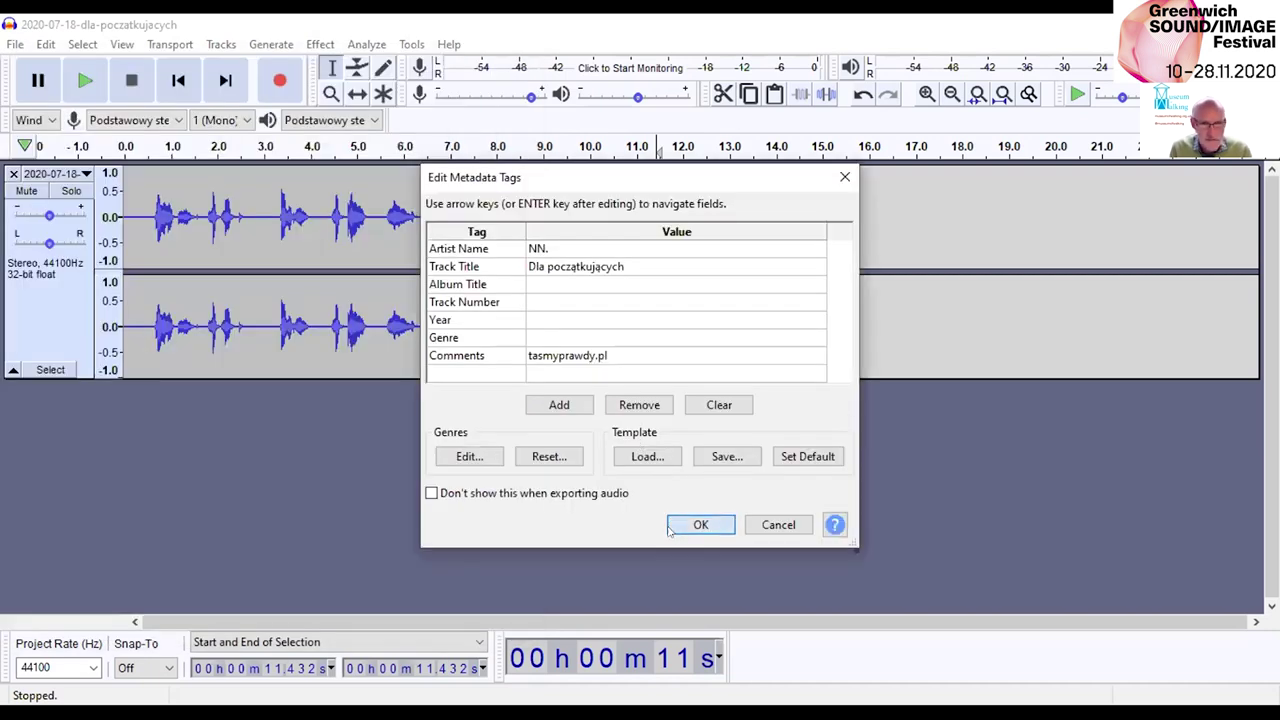
left_click(698, 525)
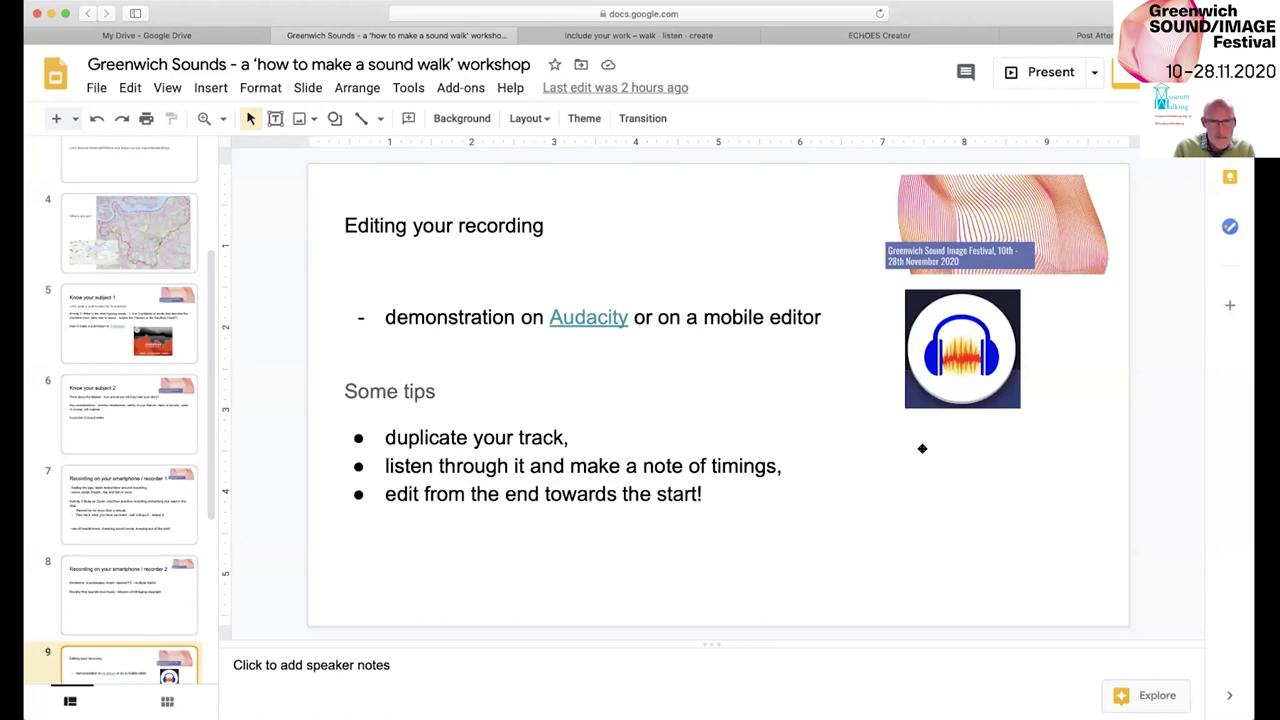
Switch to the Google Slides workshop deck and present it from the "Editing your recording" slide.
left_click(1040, 70)
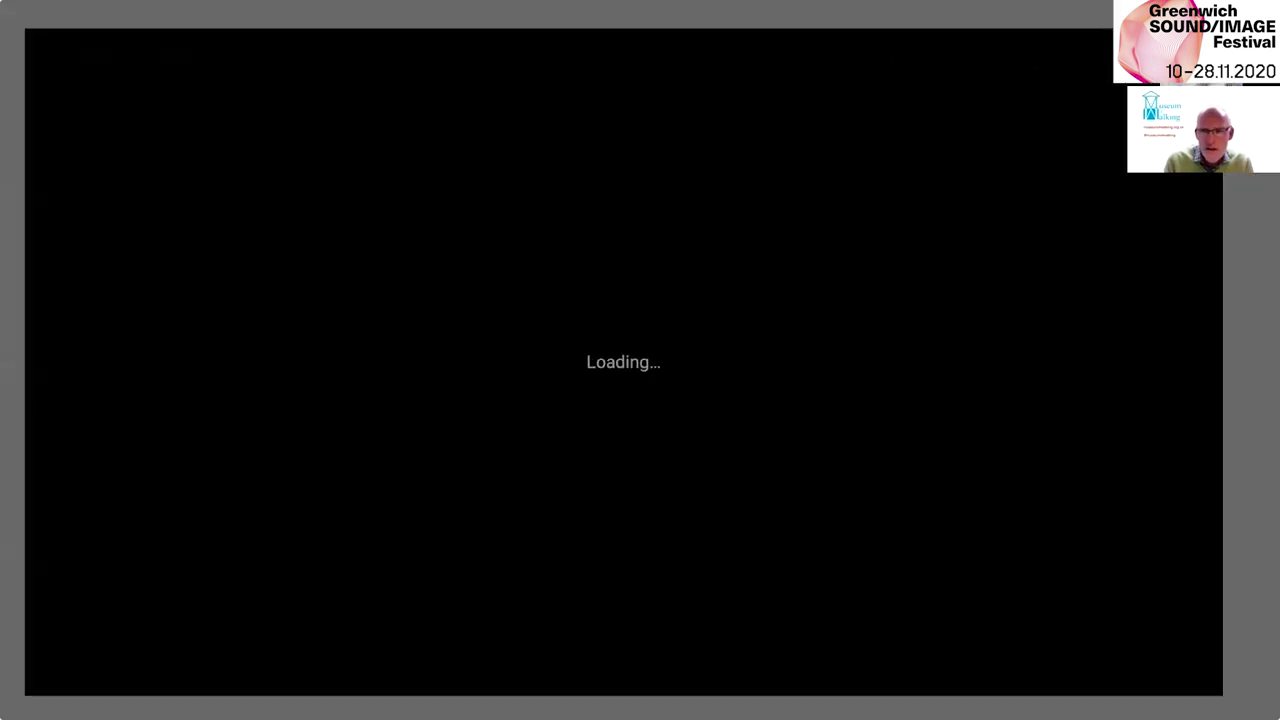
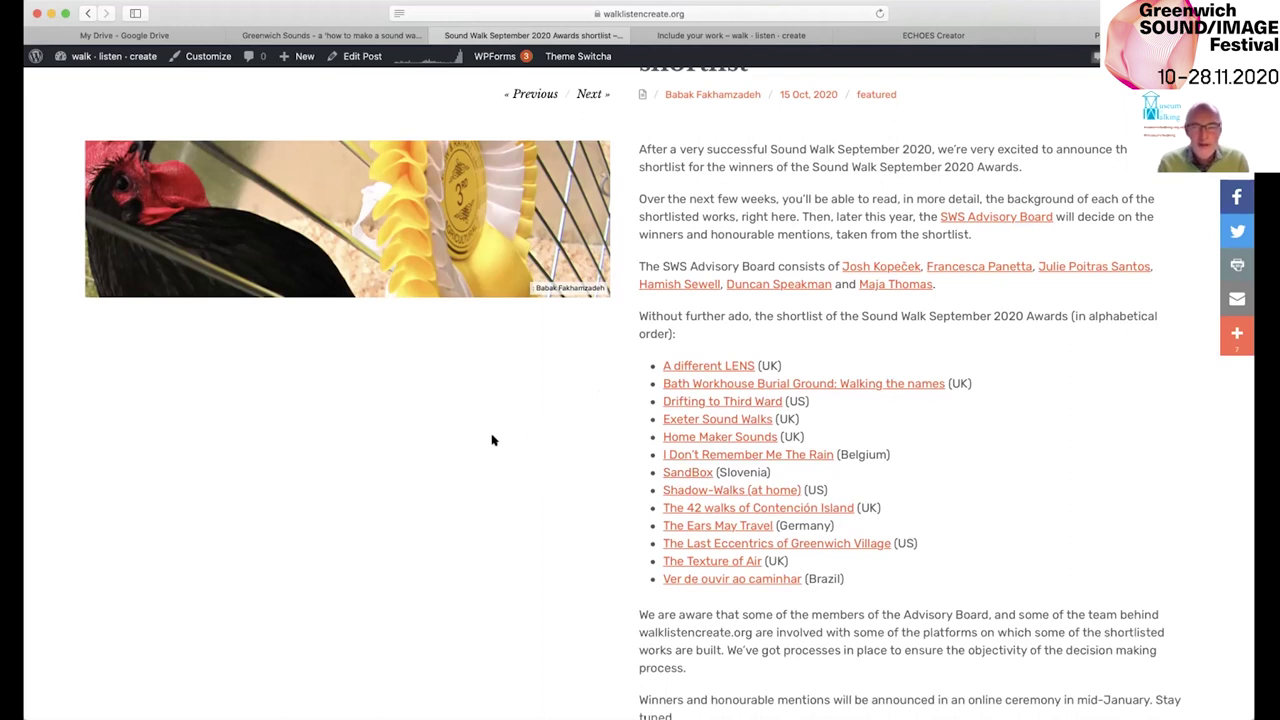
On the walk · listen · create website in the browser, open the "Include your work" page and read how to proceed.
scroll(491, 443, "up", 3)
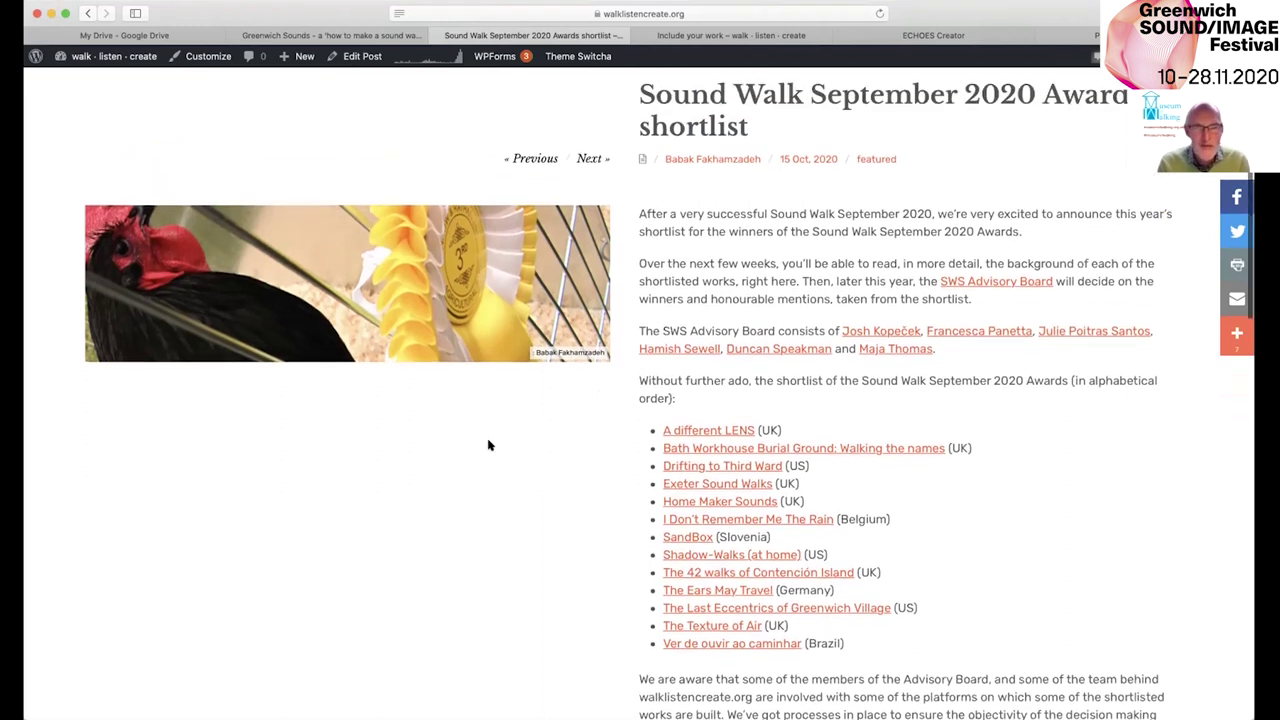
scroll(488, 445, "up", 4)
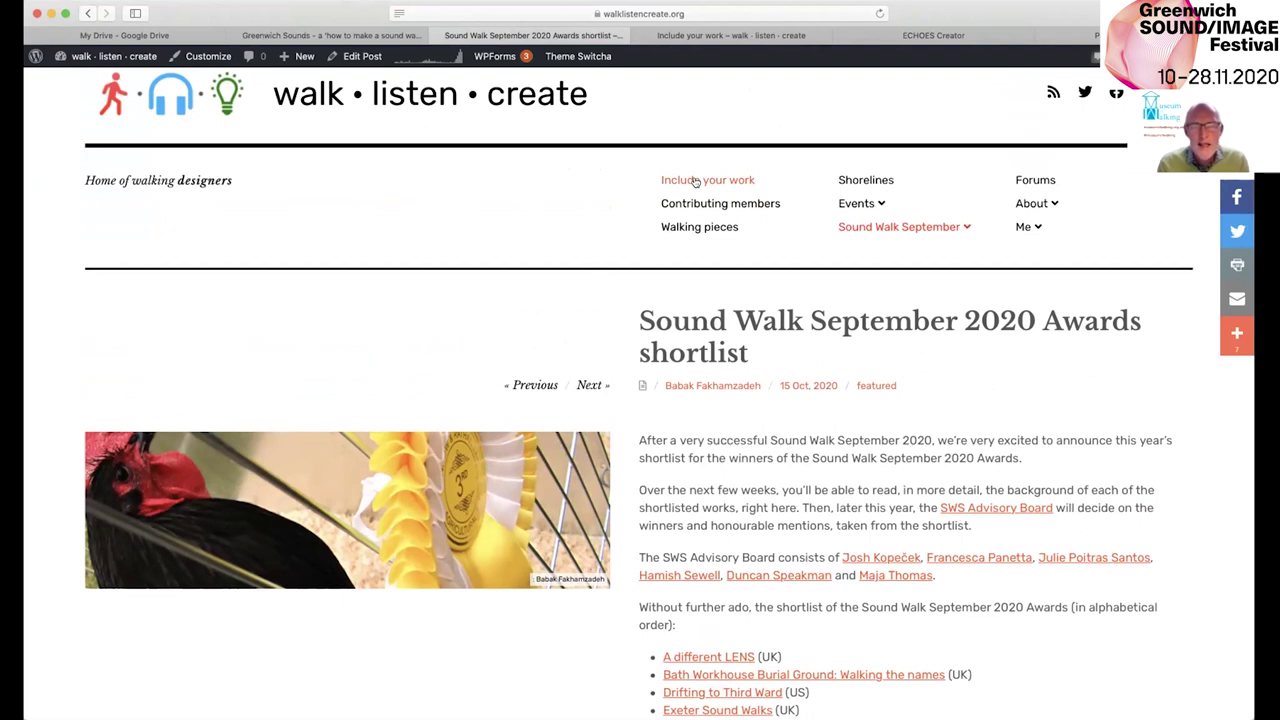
left_click(695, 181)
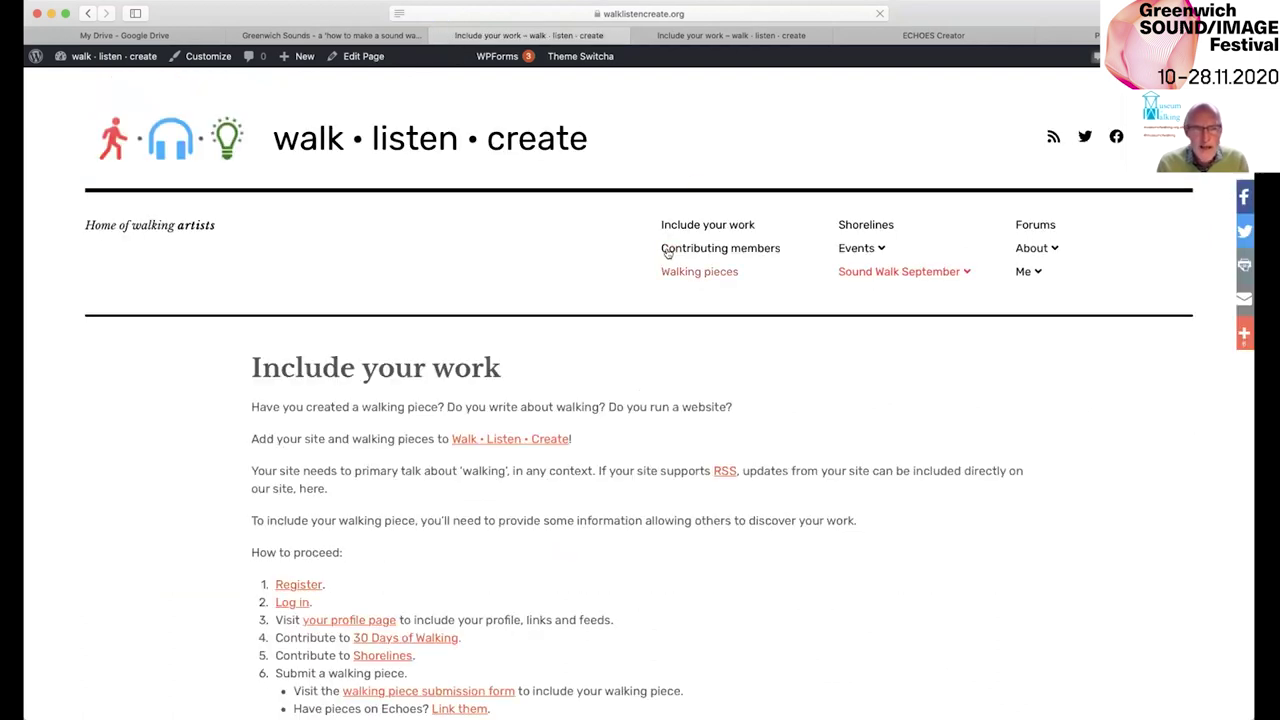
scroll(668, 252, "down", 5)
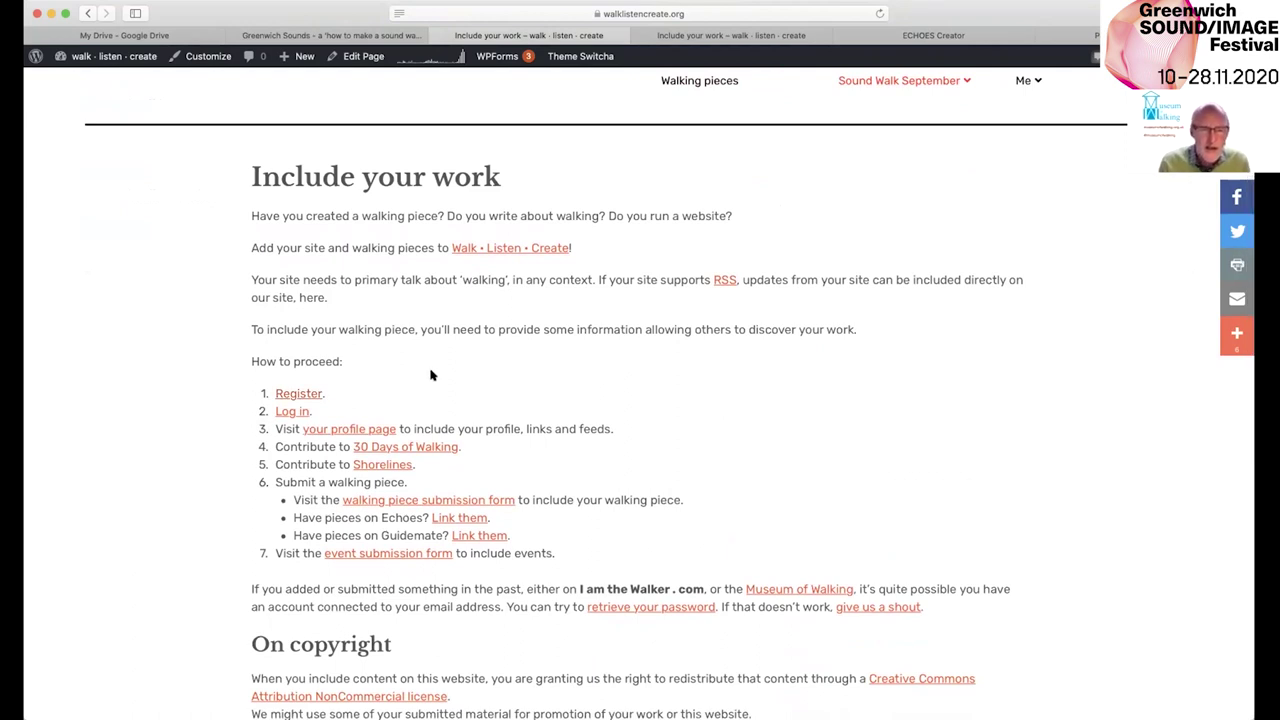
scroll(520, 355, "up", 2)
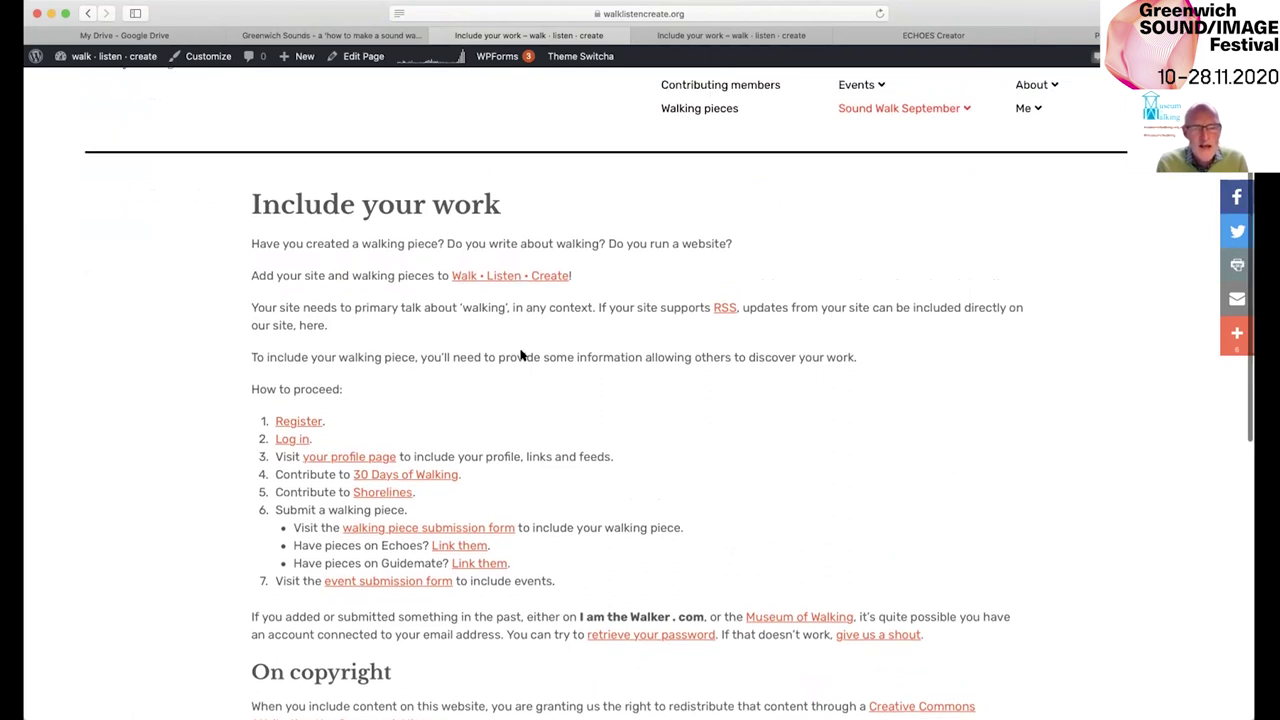
scroll(520, 355, "down", 1)
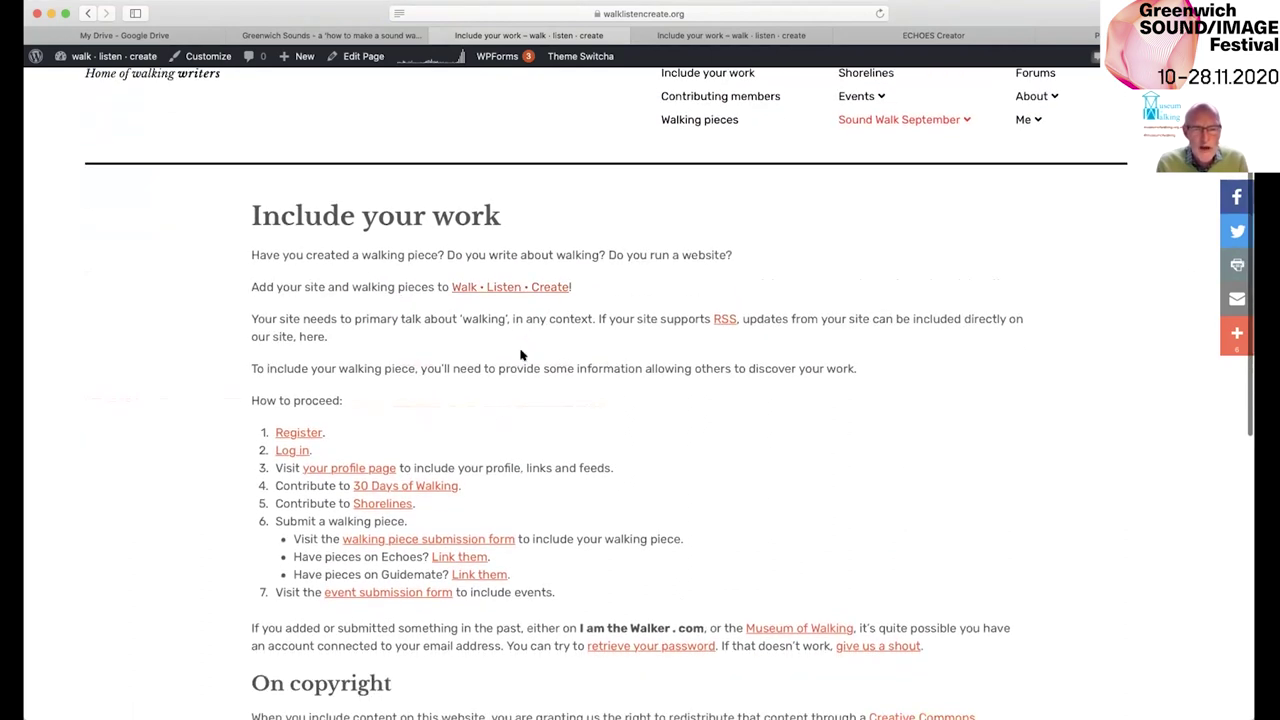
Open the walking piece submission form and review its fields, category checkboxes and copyright terms.
left_click(420, 541)
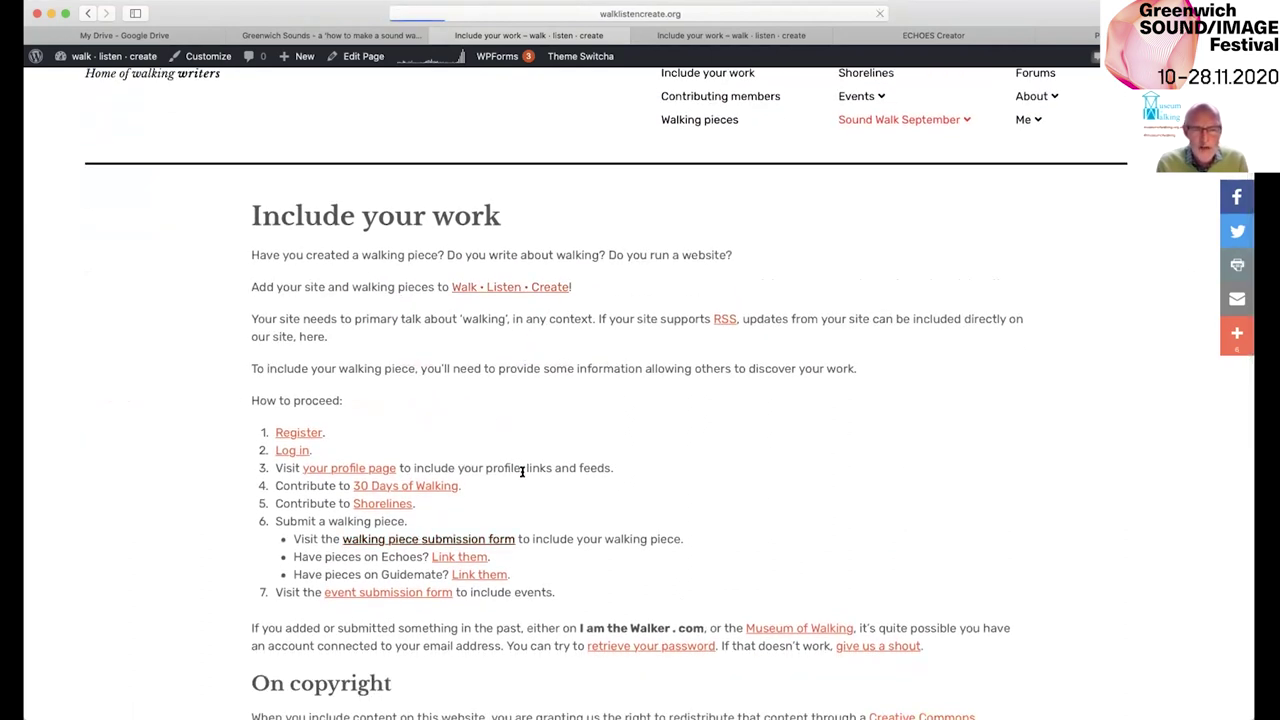
scroll(723, 371, "down", 1)
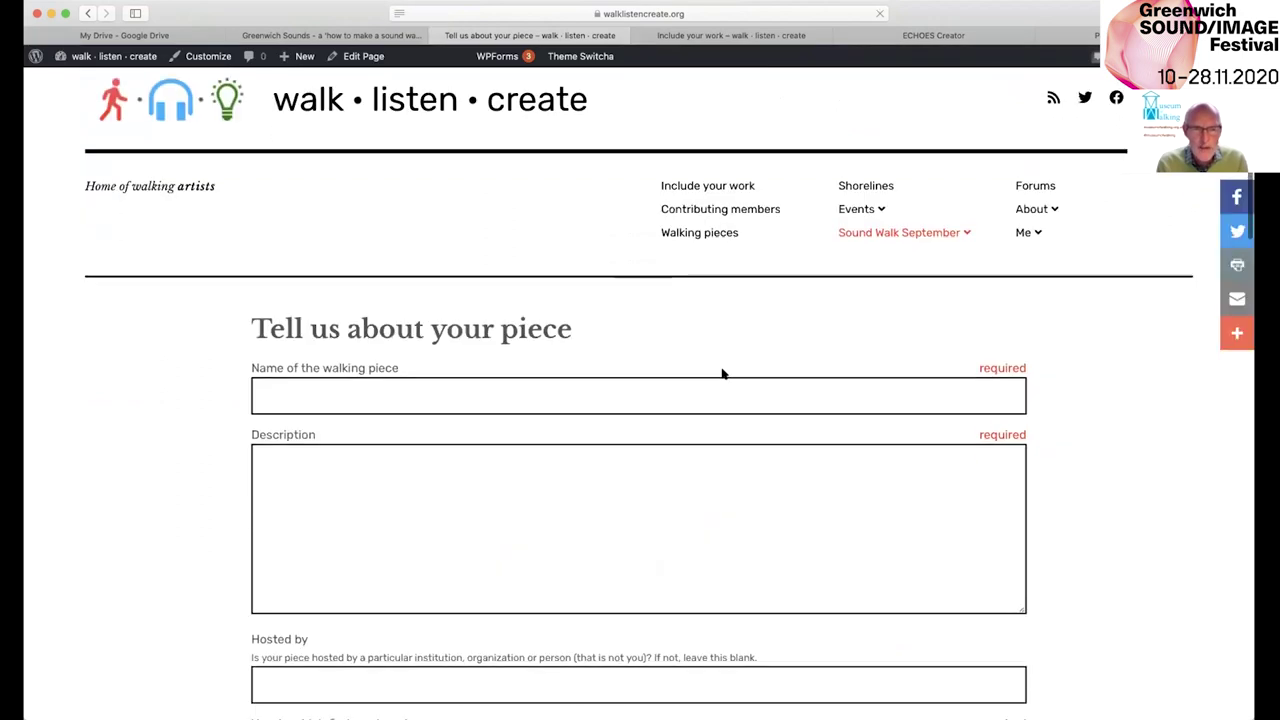
scroll(723, 373, "down", 5)
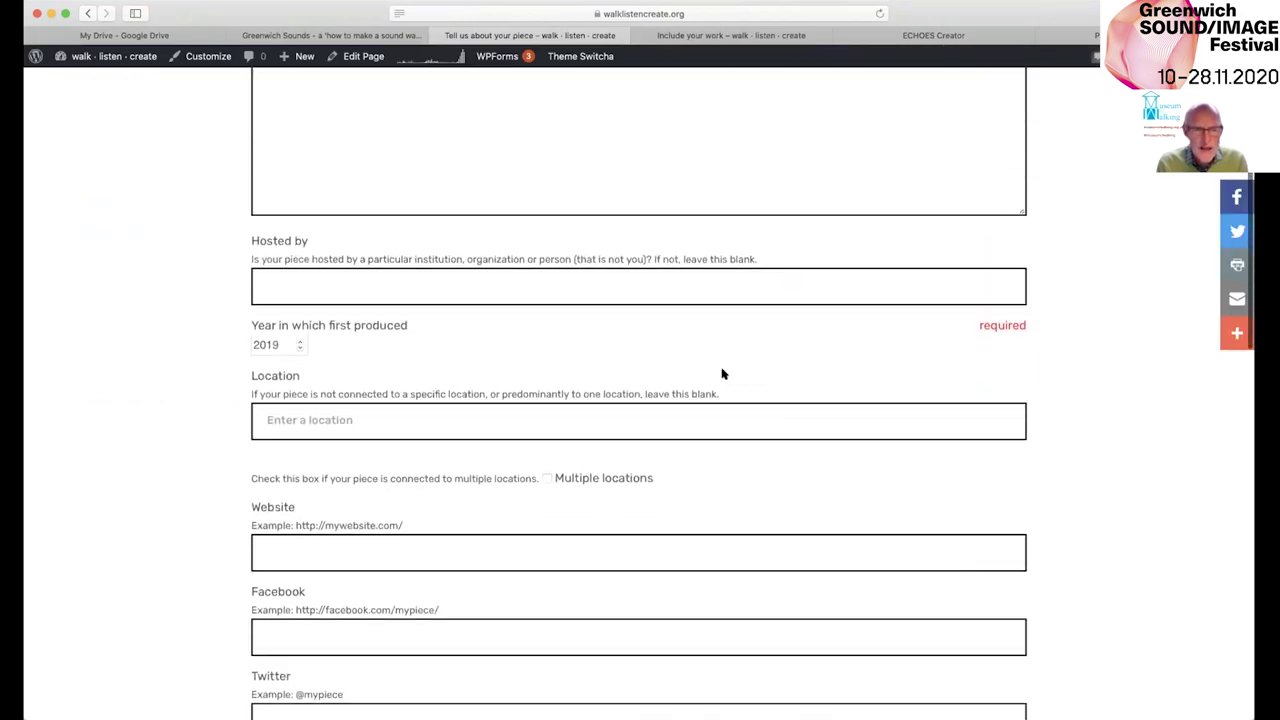
scroll(723, 373, "down", 5)
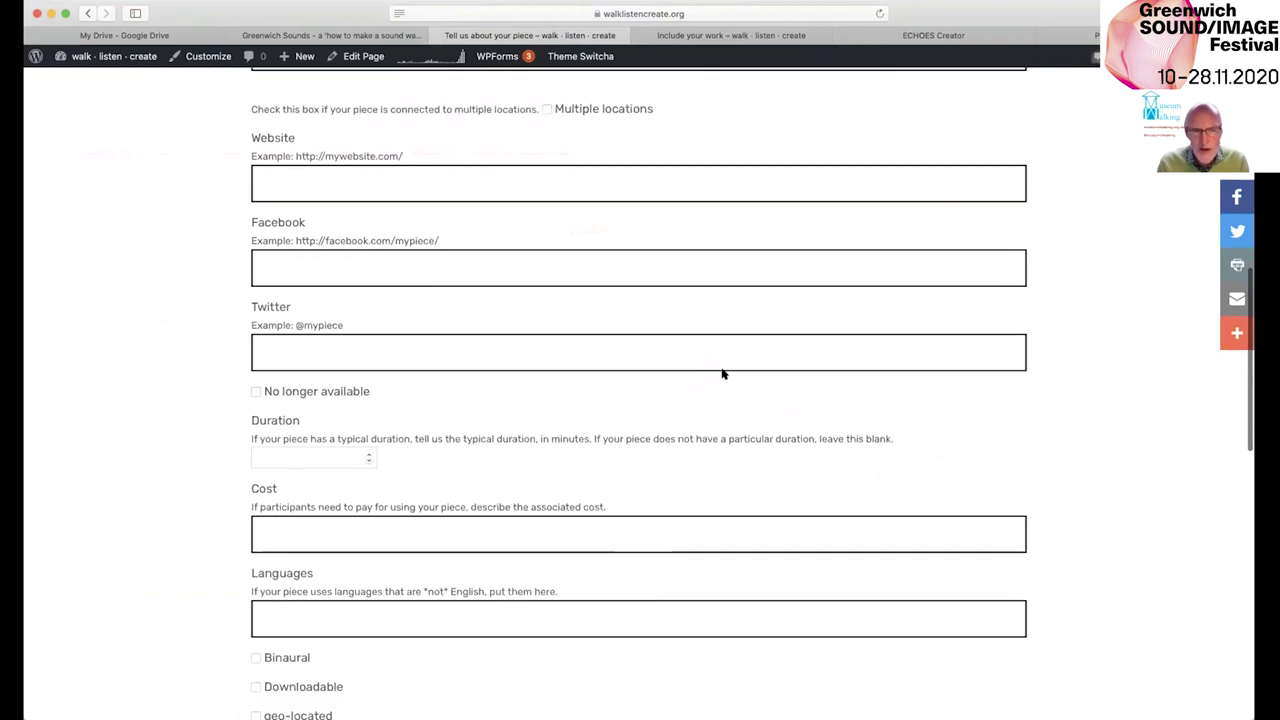
scroll(723, 373, "down", 3)
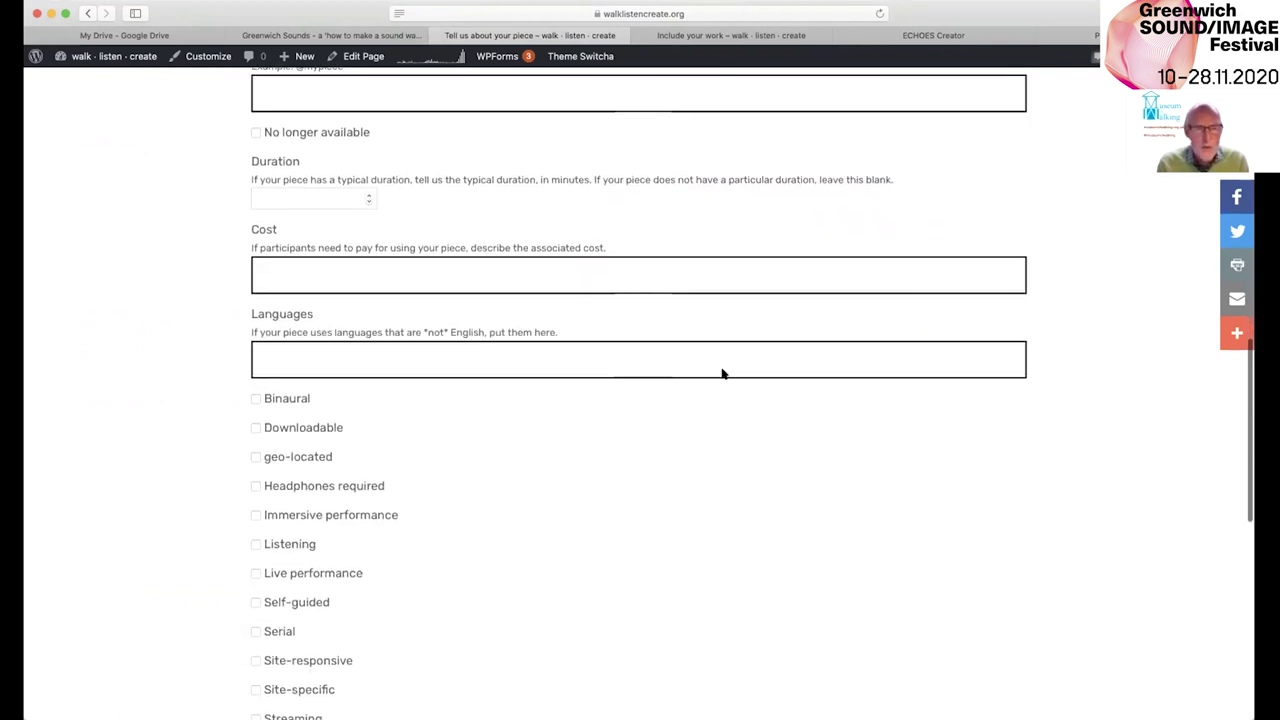
scroll(723, 373, "down", 1)
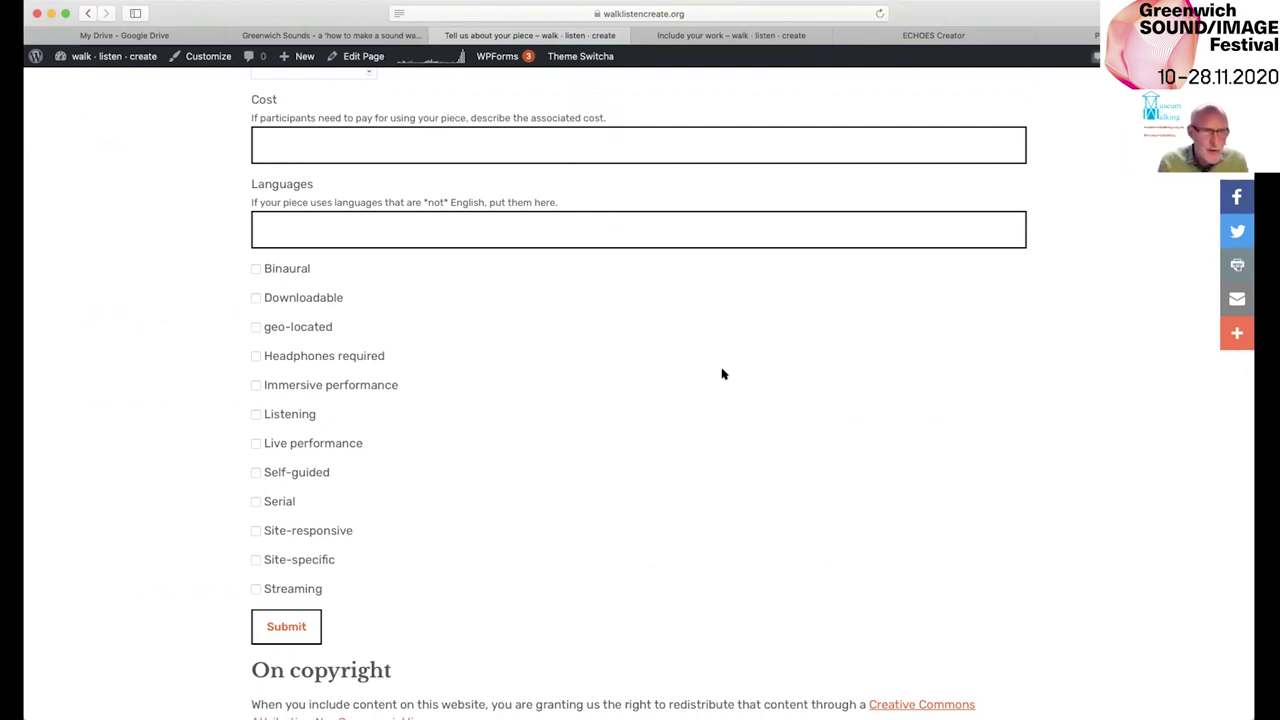
scroll(700, 407, "down", 3)
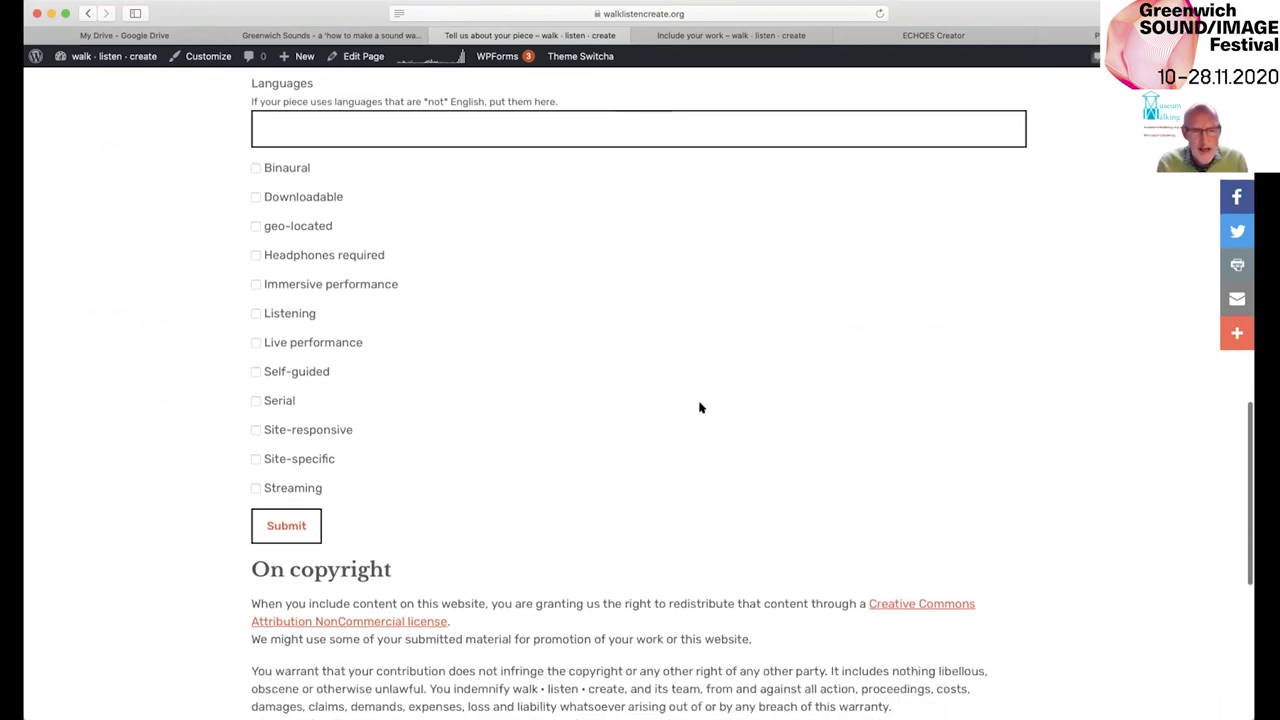
scroll(700, 407, "up", 5)
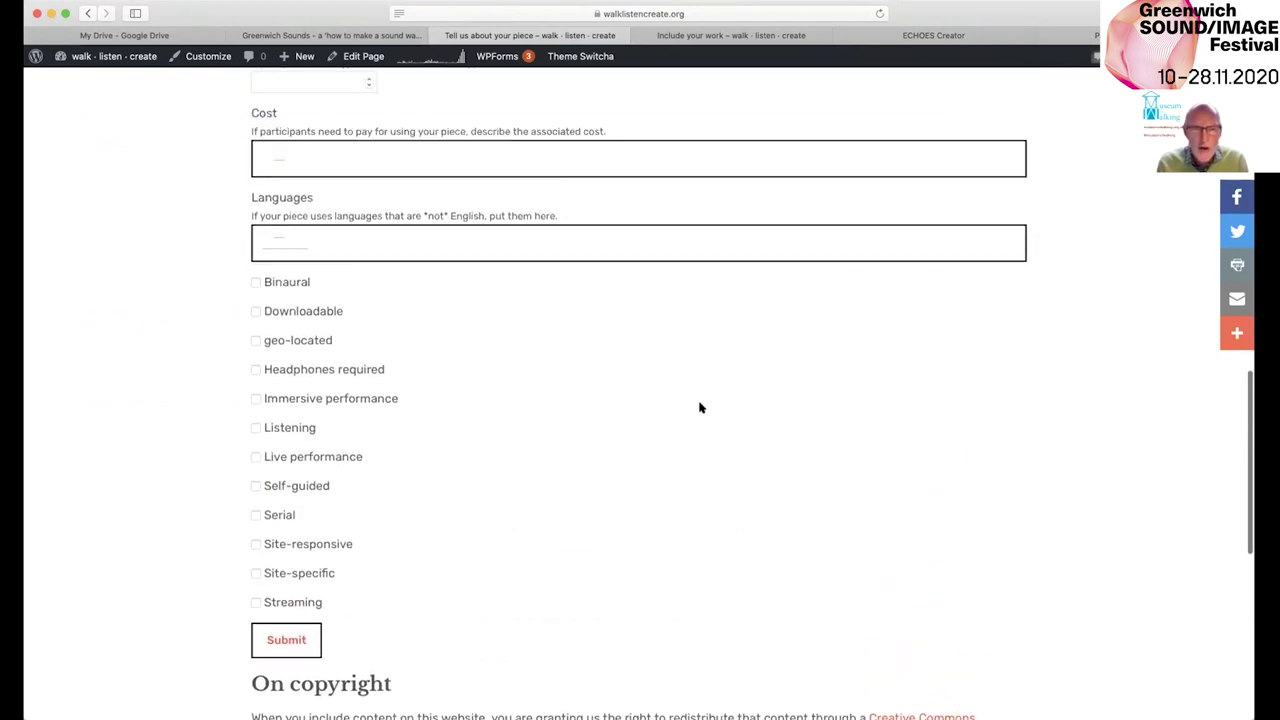
scroll(700, 407, "up", 8)
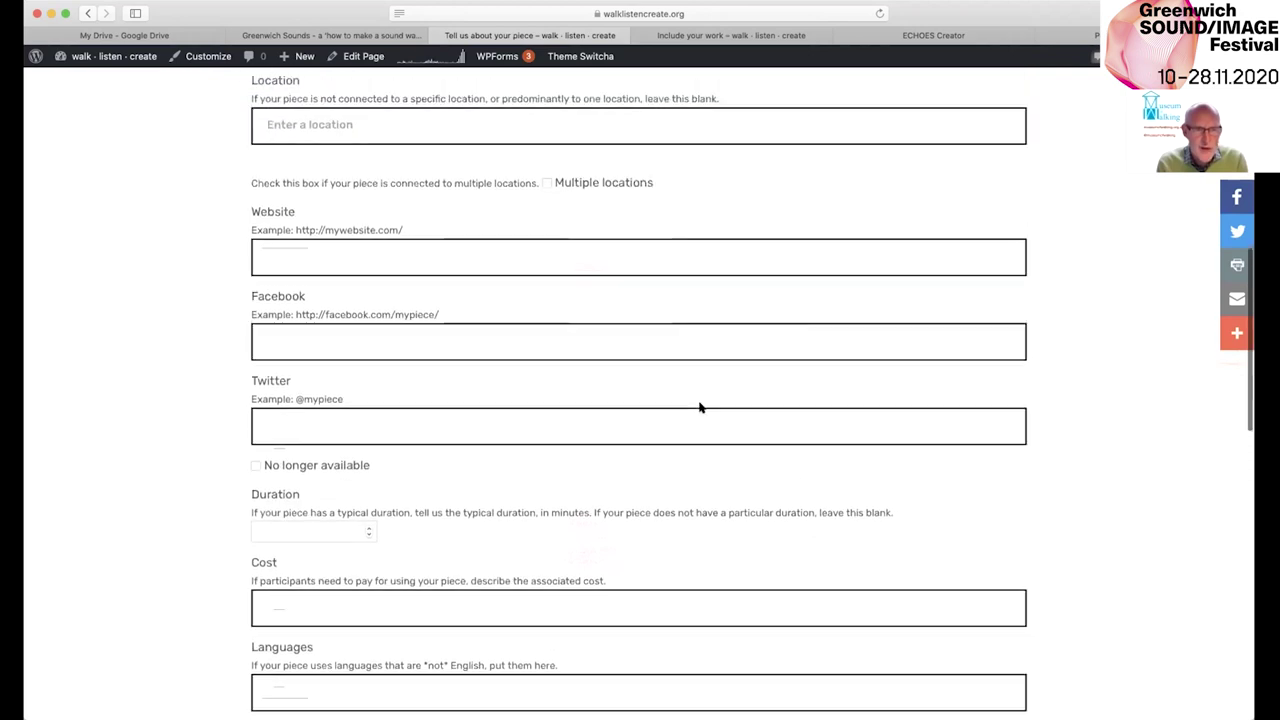
scroll(700, 407, "up", 6)
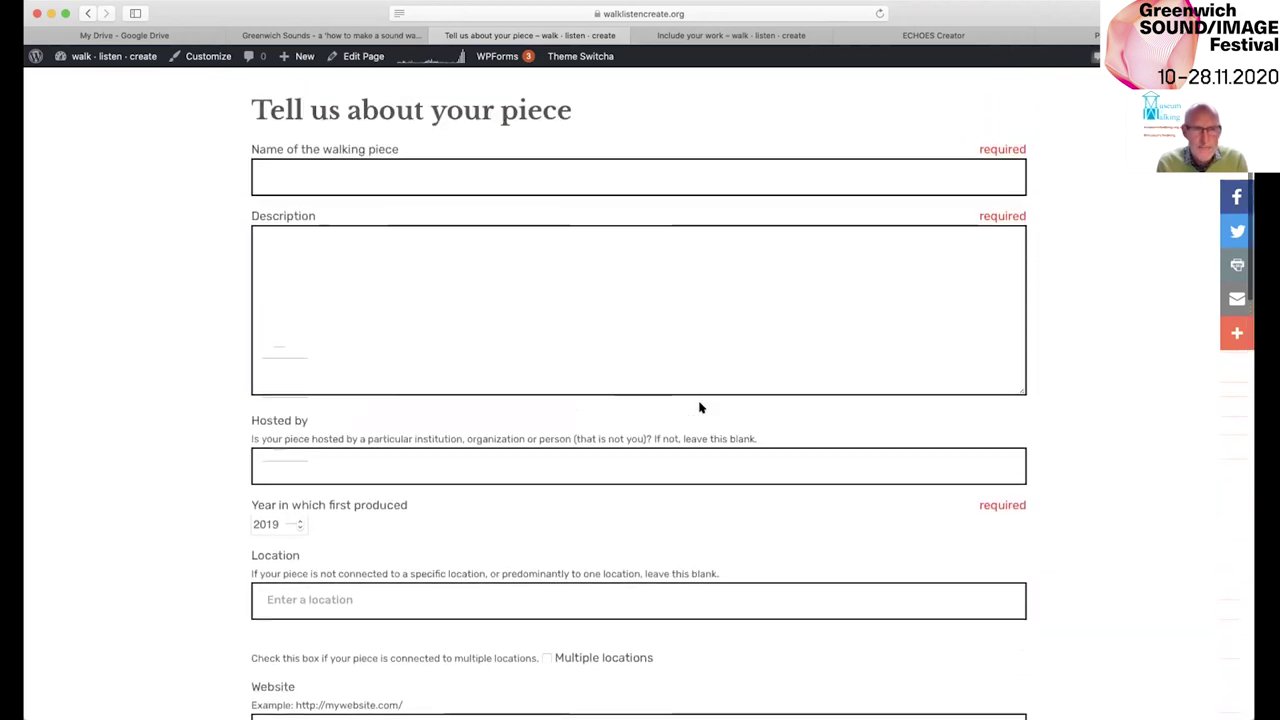
scroll(700, 407, "up", 3)
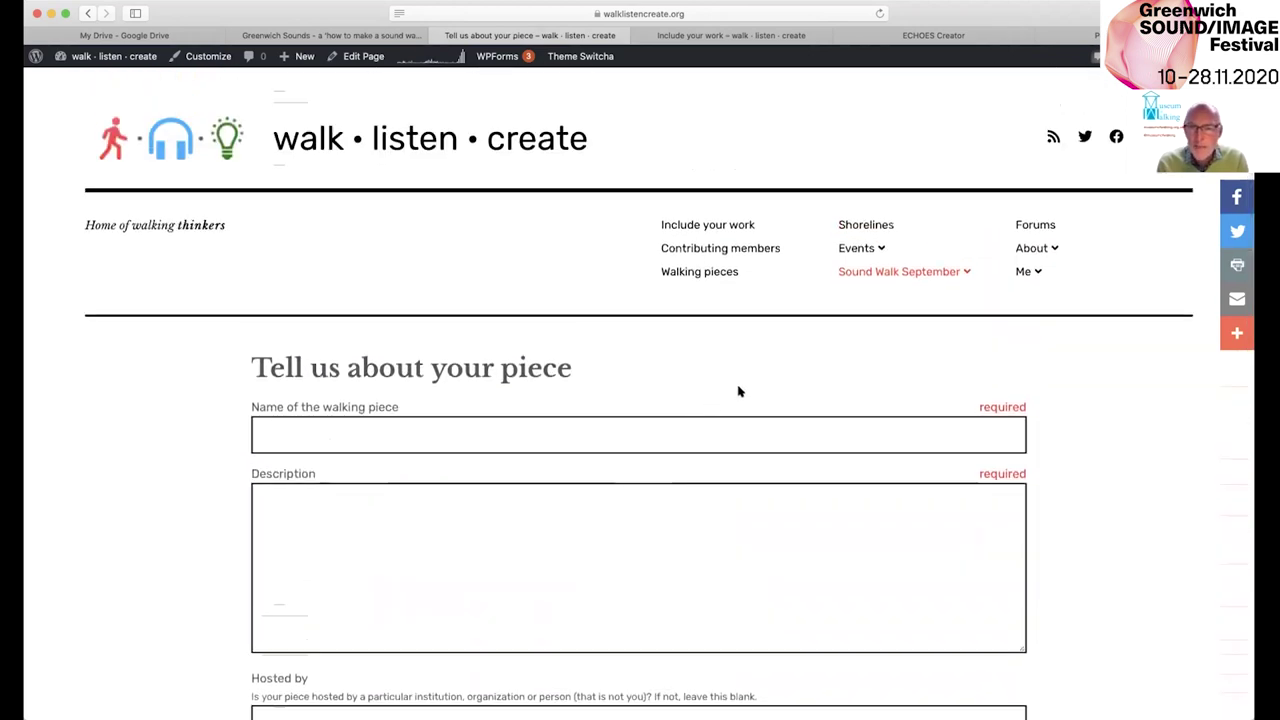
Open the Walking pieces catalogue, show its map and view the pieces located across Europe.
left_click(707, 272)
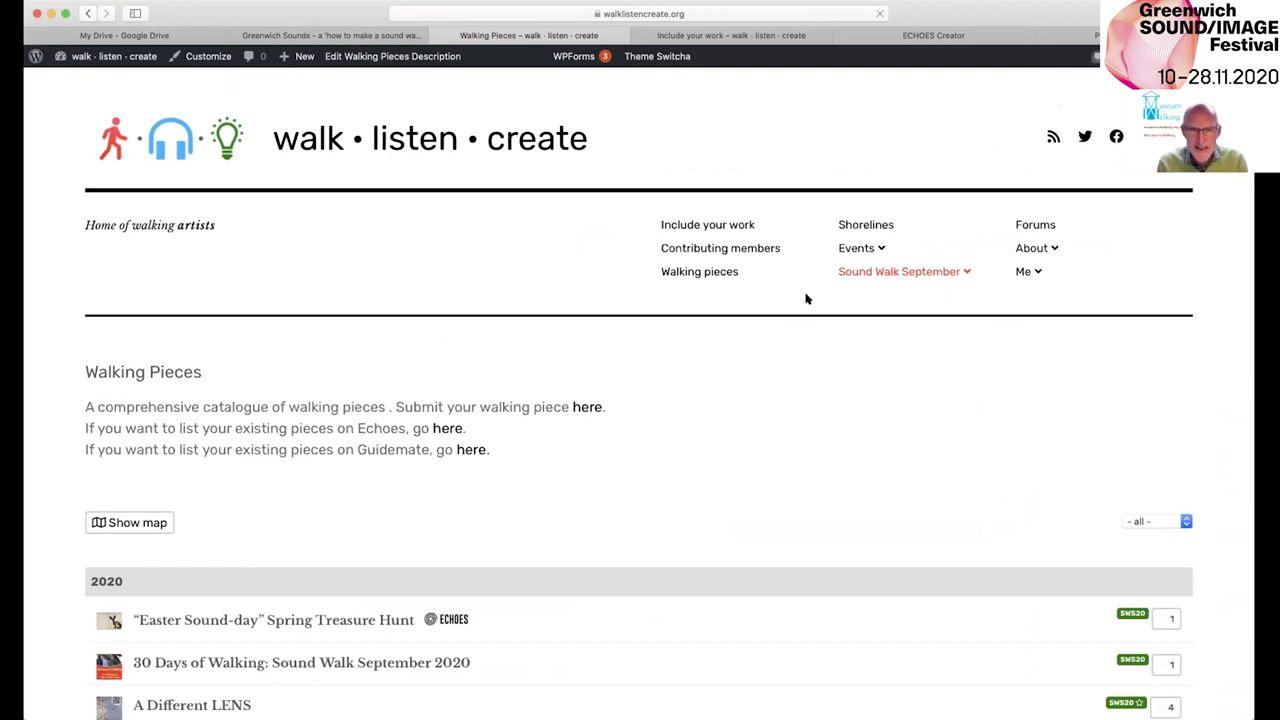
scroll(780, 334, "down", 5)
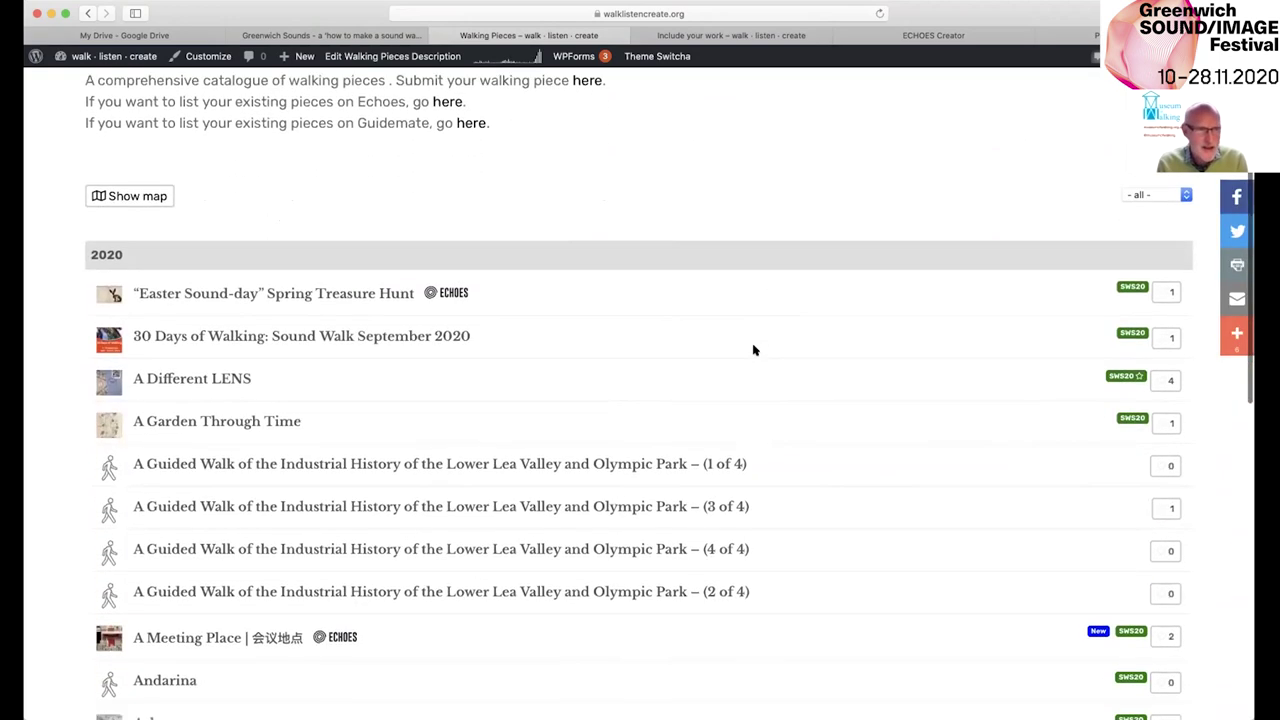
left_click(137, 195)
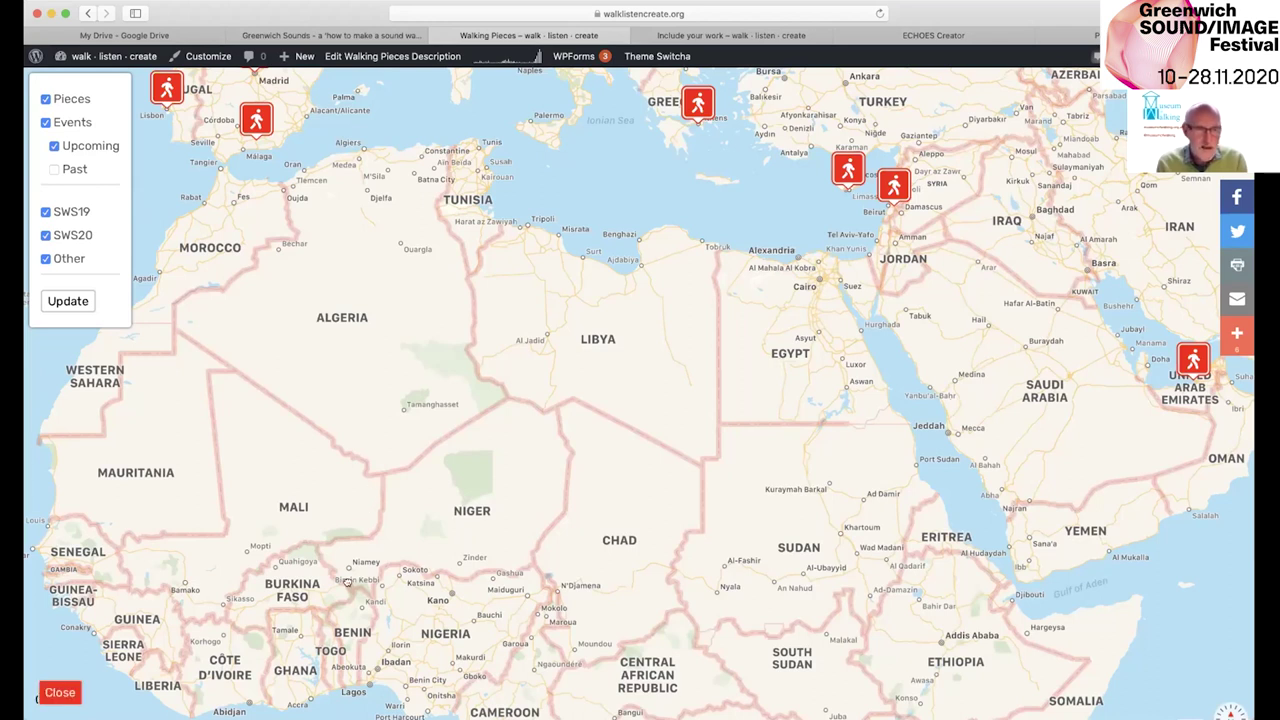
scroll(347, 582, "up", 6)
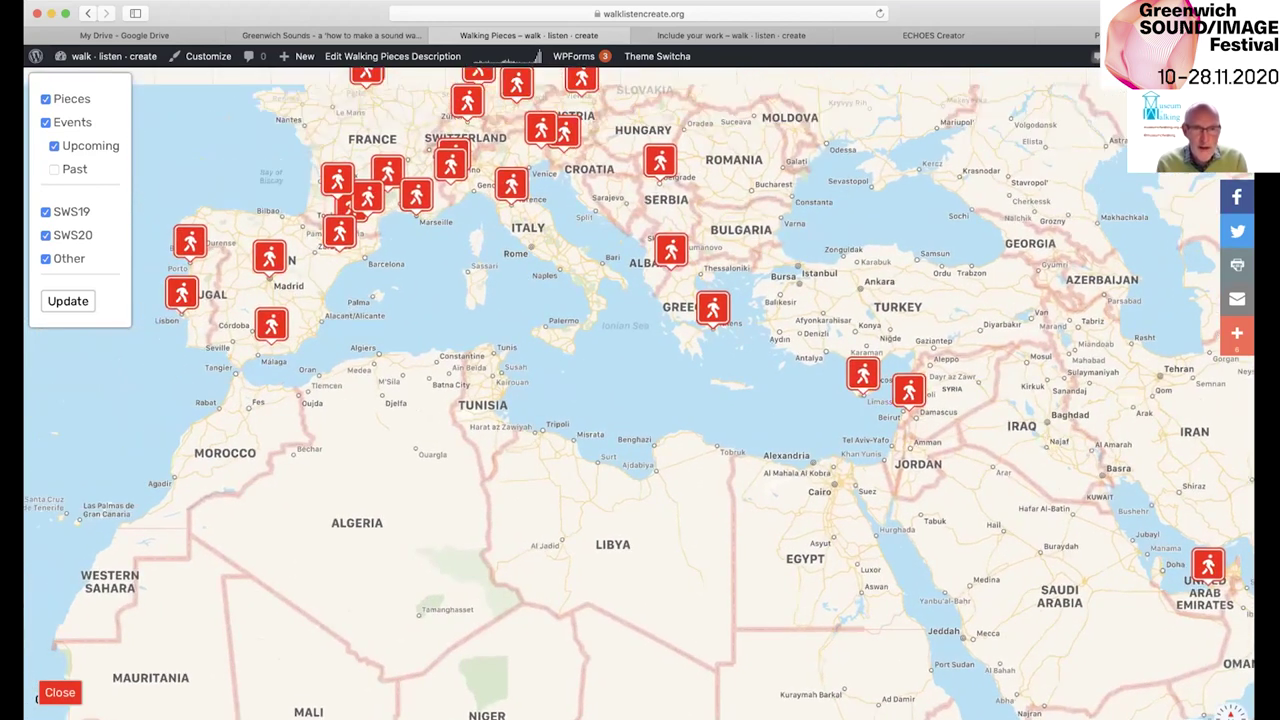
scroll(477, 650, "up", 2)
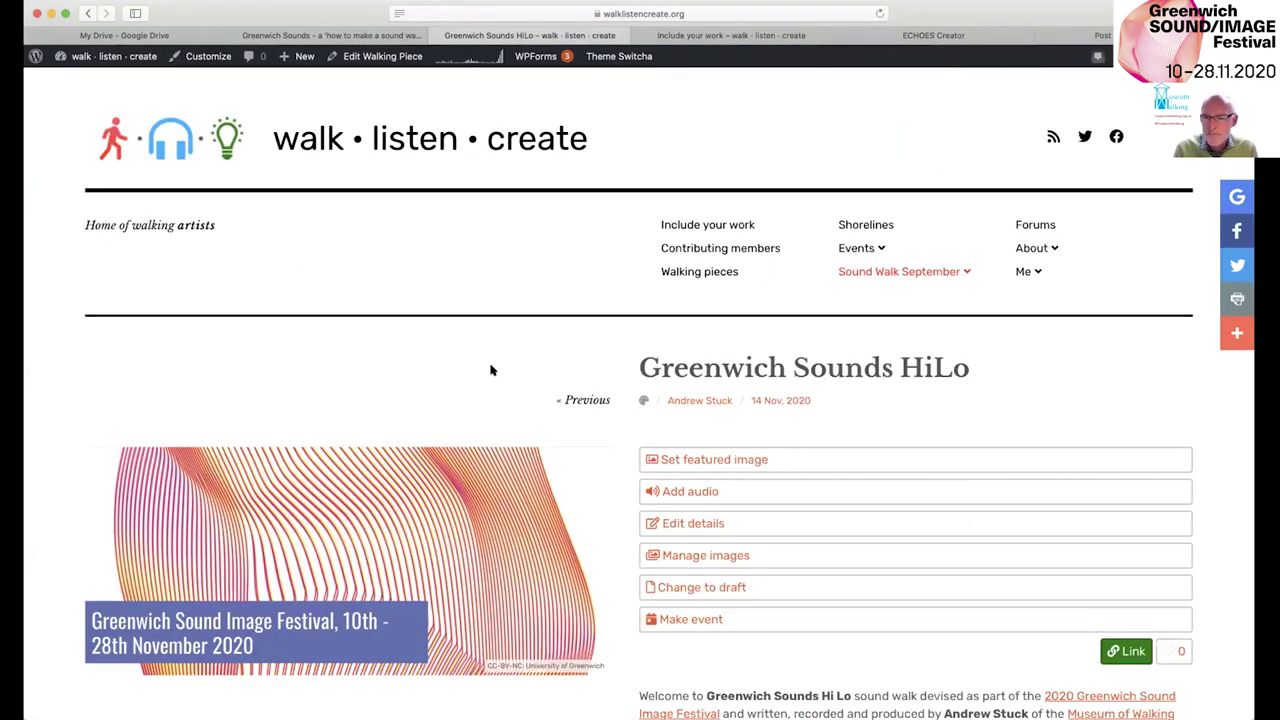
Read the Greenwich Sounds HiLo walking piece page, from its editing options through the description to the route directions.
scroll(490, 365, "down", 4)
scroll(490, 378, "down", 4)
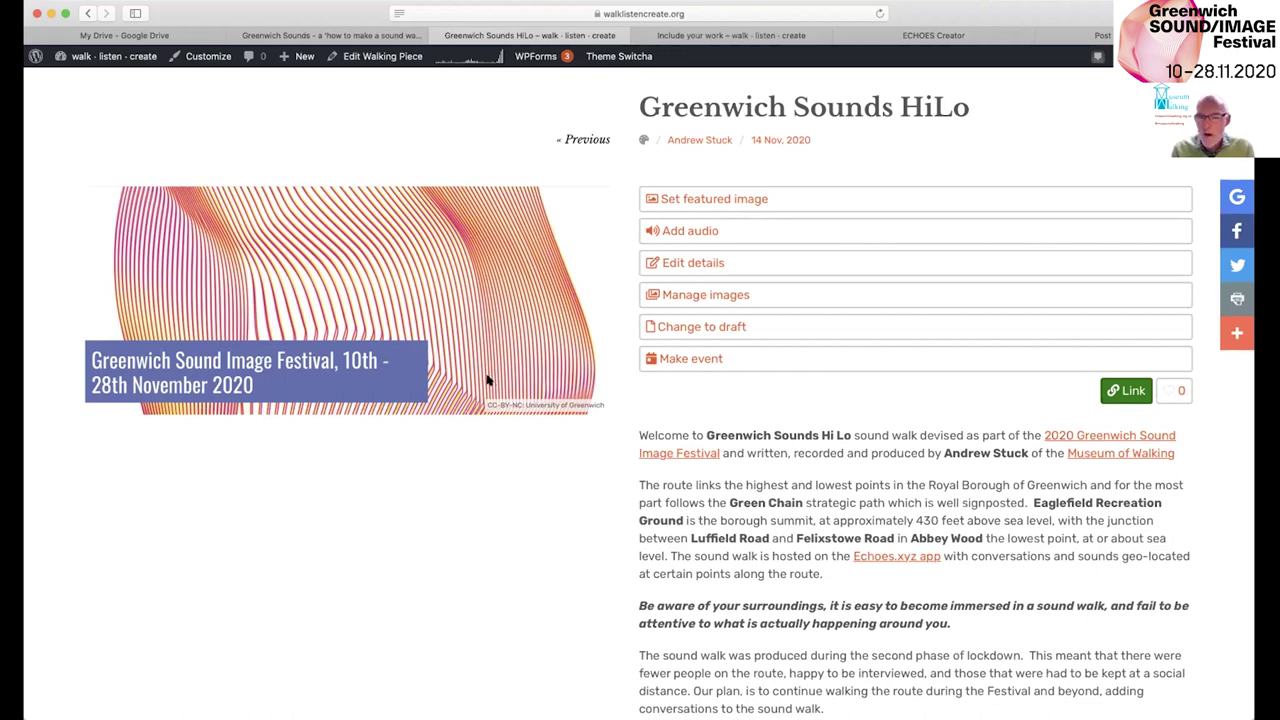
scroll(575, 389, "down", 2)
scroll(575, 391, "down", 1)
scroll(575, 391, "up", 1)
scroll(575, 391, "up", 2)
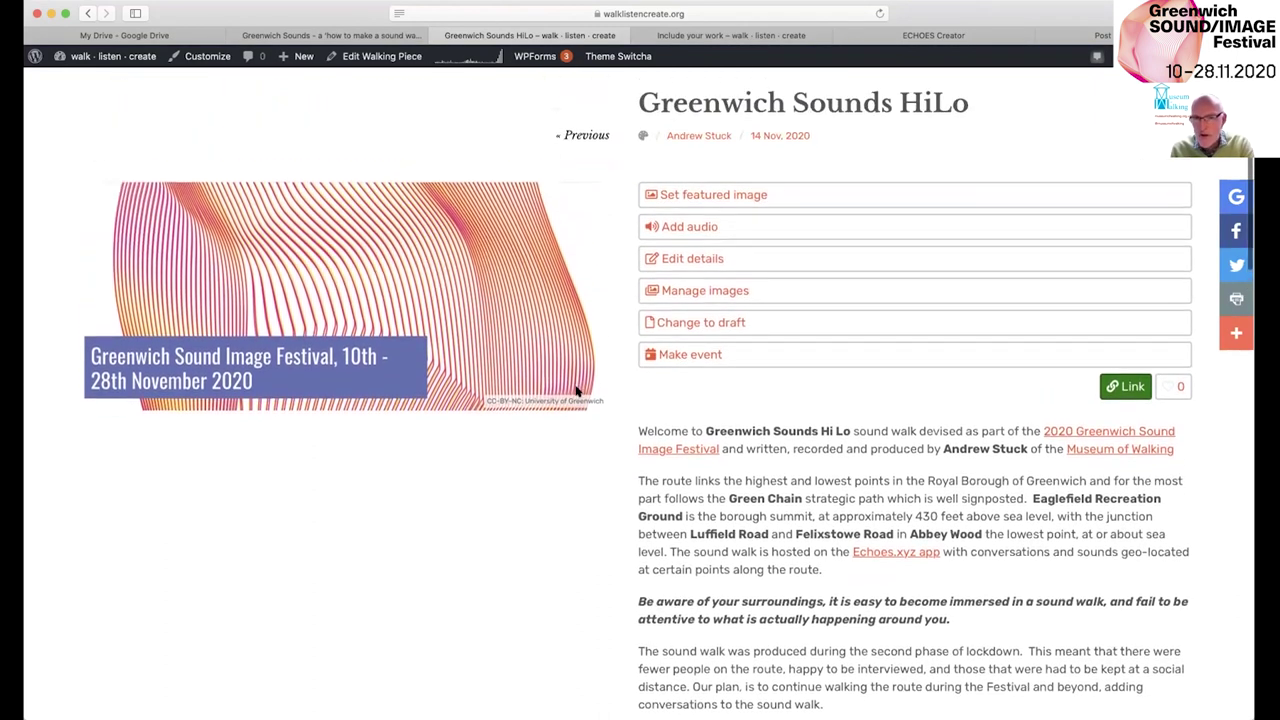
scroll(575, 391, "down", 2)
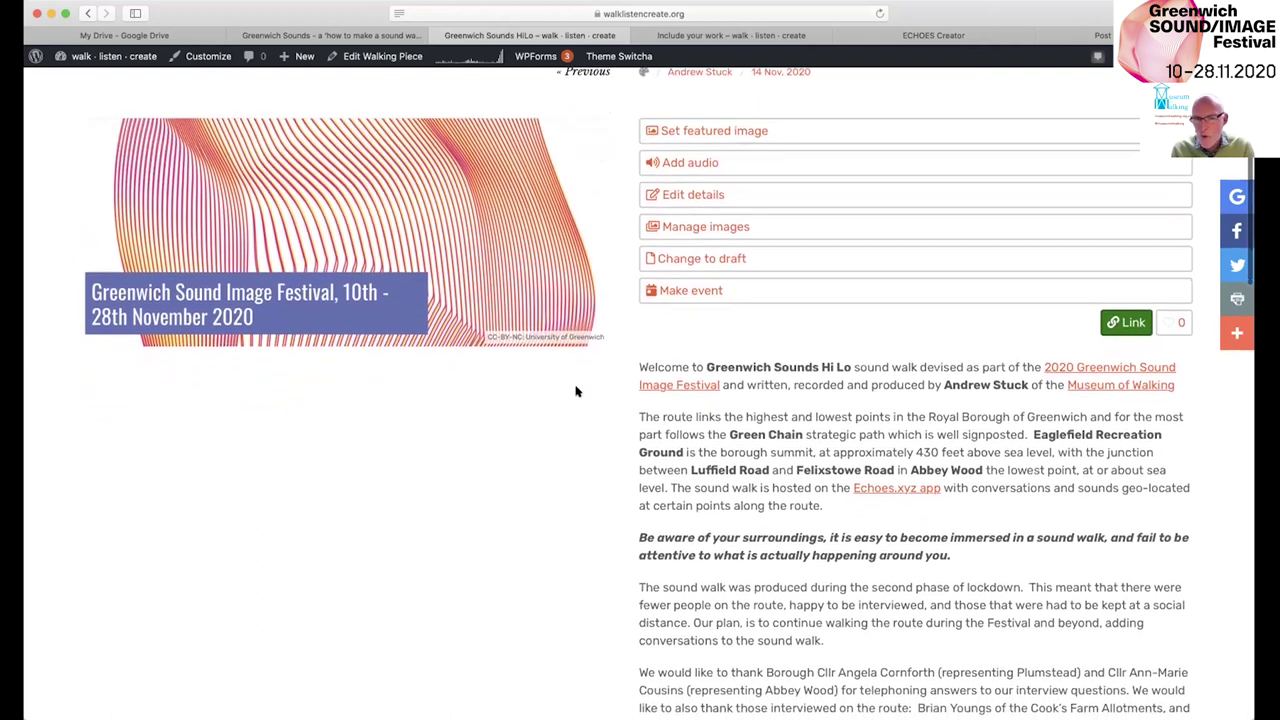
scroll(575, 391, "down", 4)
scroll(575, 391, "down", 9)
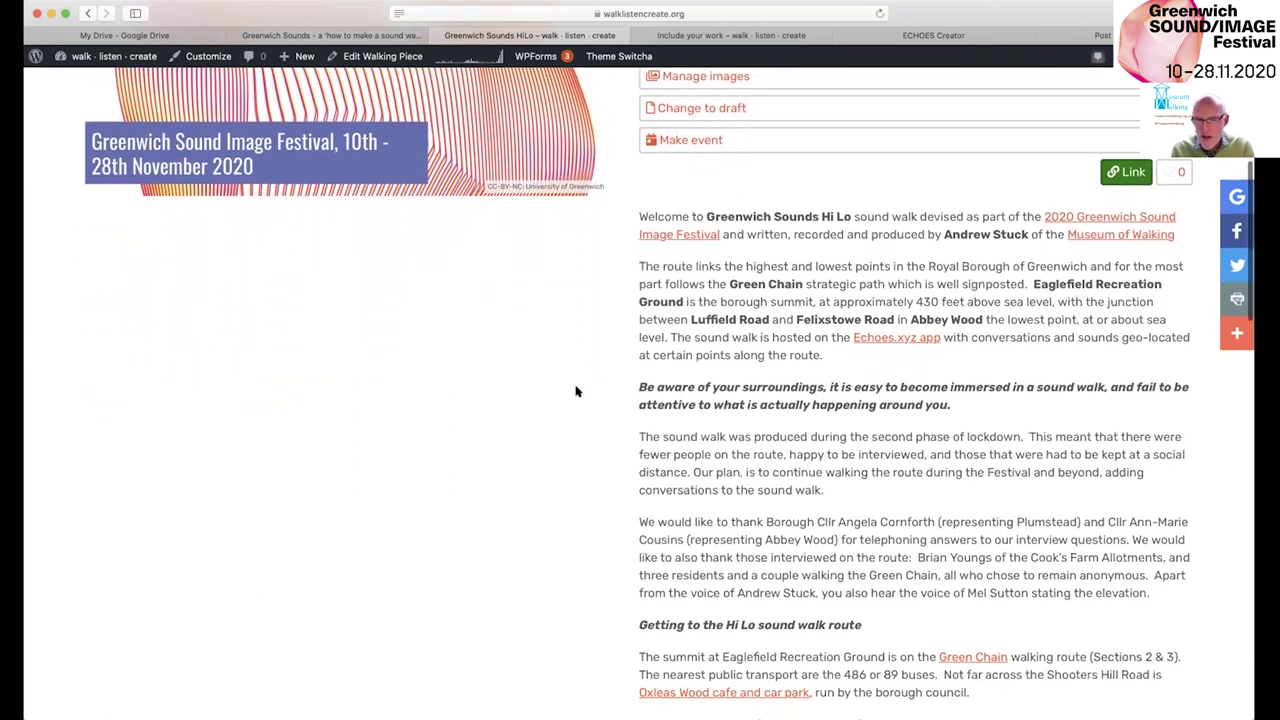
scroll(576, 391, "down", 1)
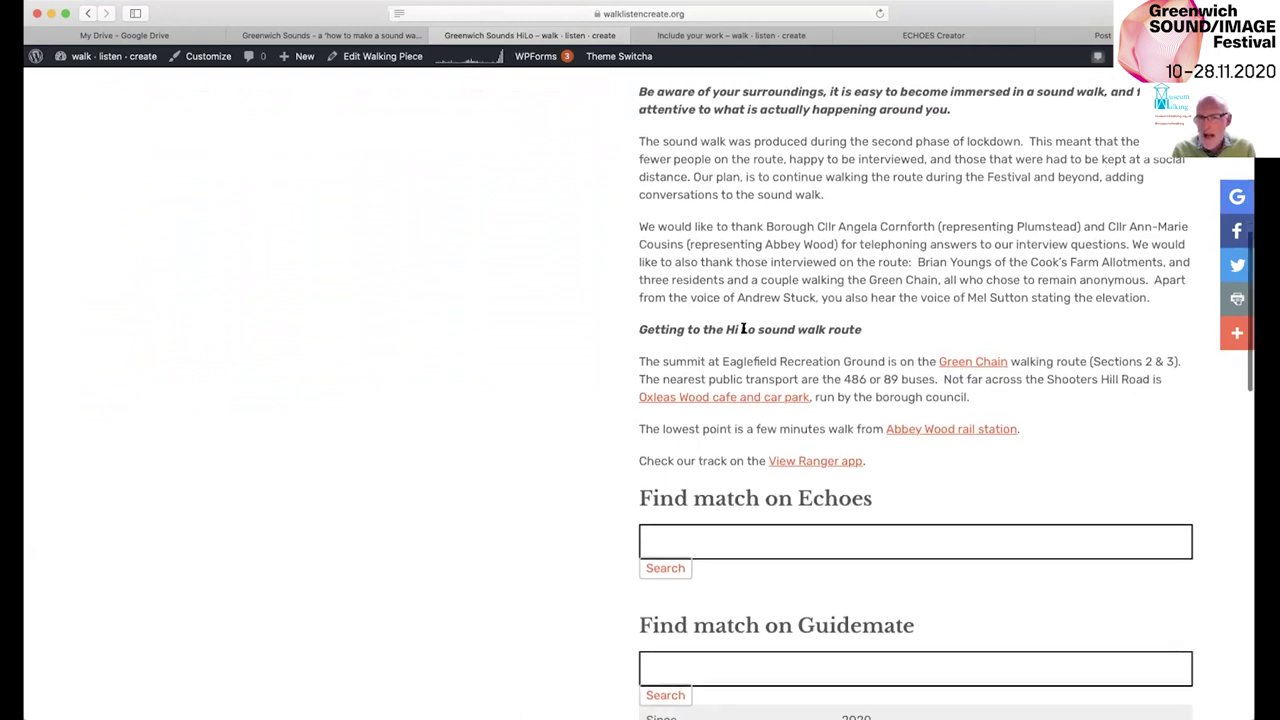
Review the Greenwich Sounds HiLo page's Echoes and Guidemate match fields and its details table with tags, website and location.
scroll(742, 328, "up", 5)
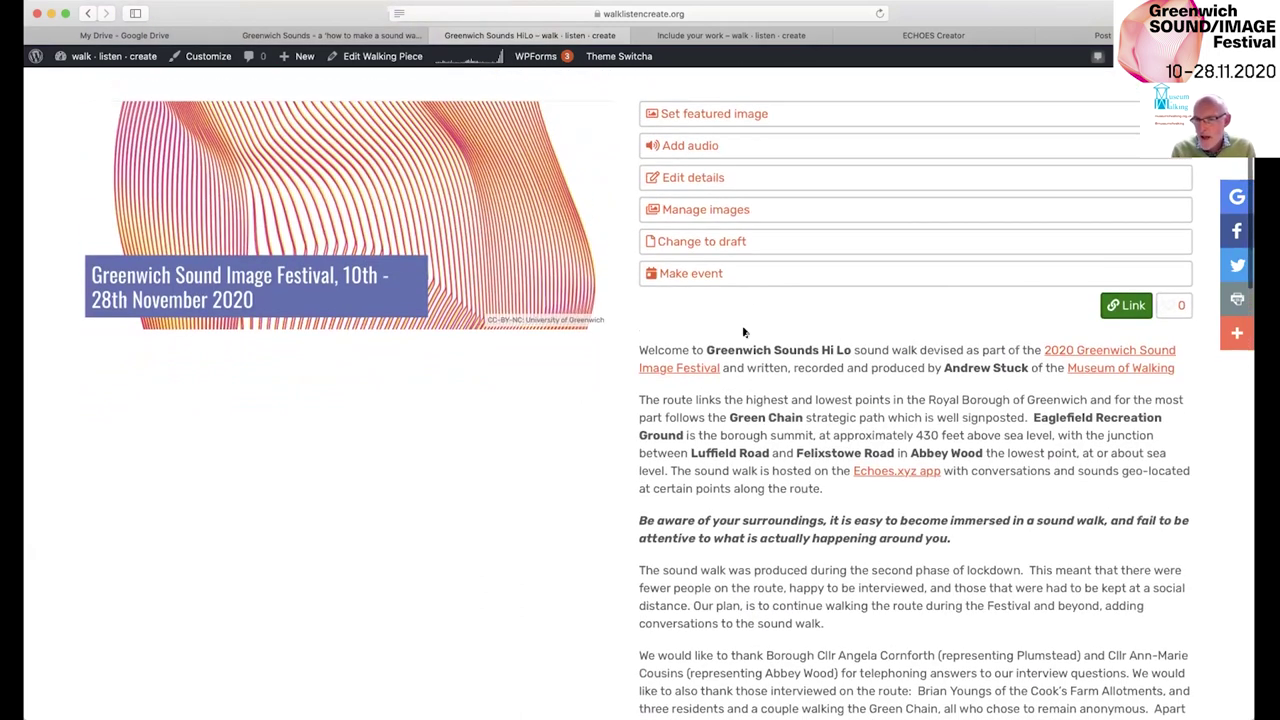
scroll(743, 330, "up", 1)
scroll(743, 330, "down", 2)
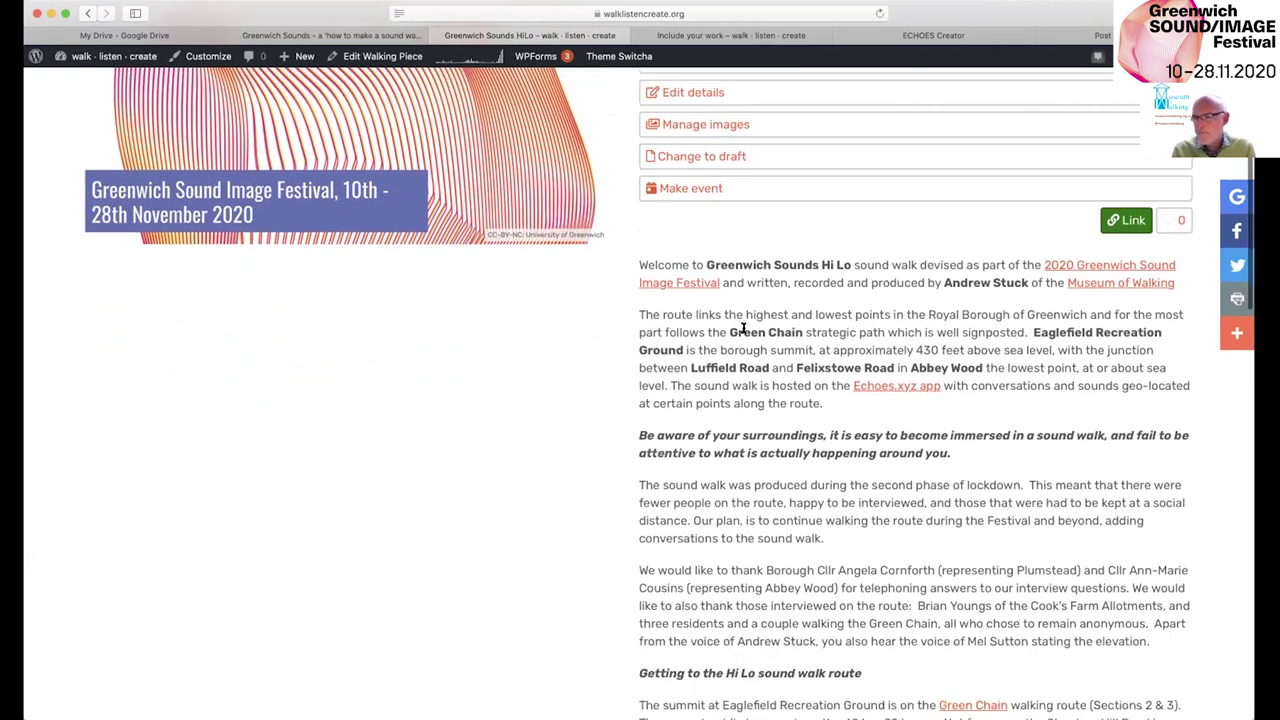
scroll(743, 328, "down", 7)
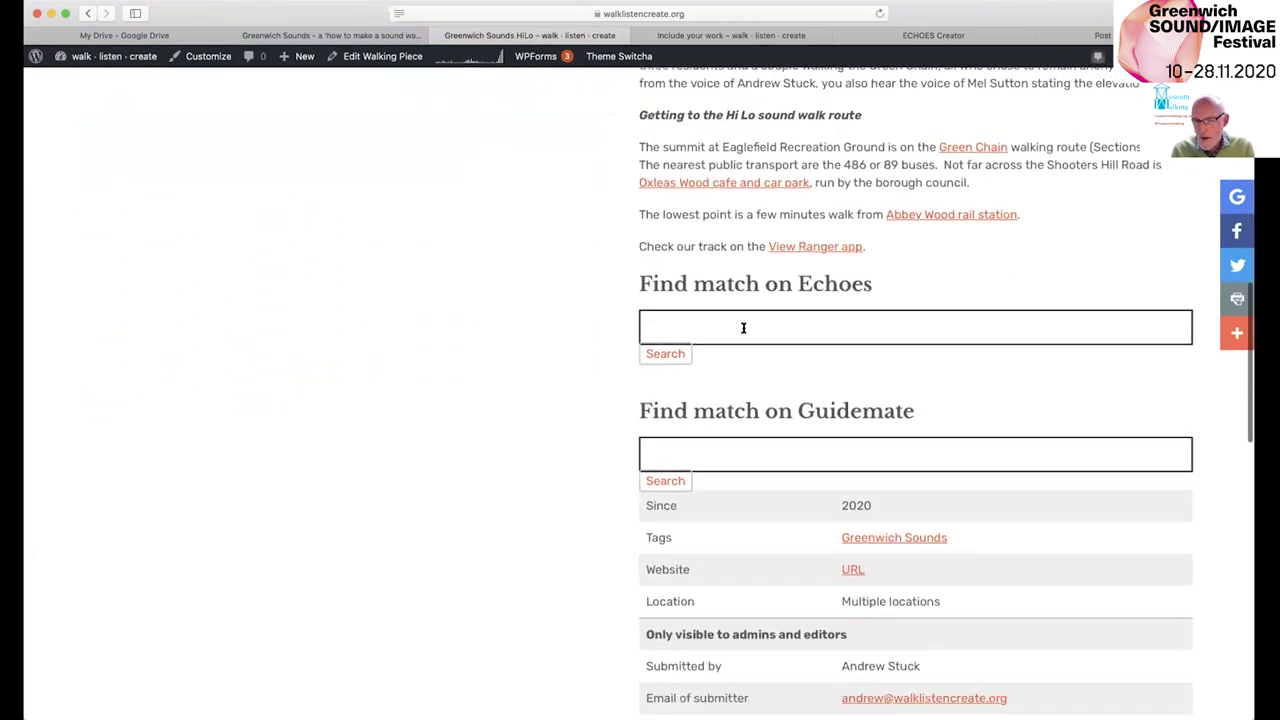
scroll(743, 328, "down", 3)
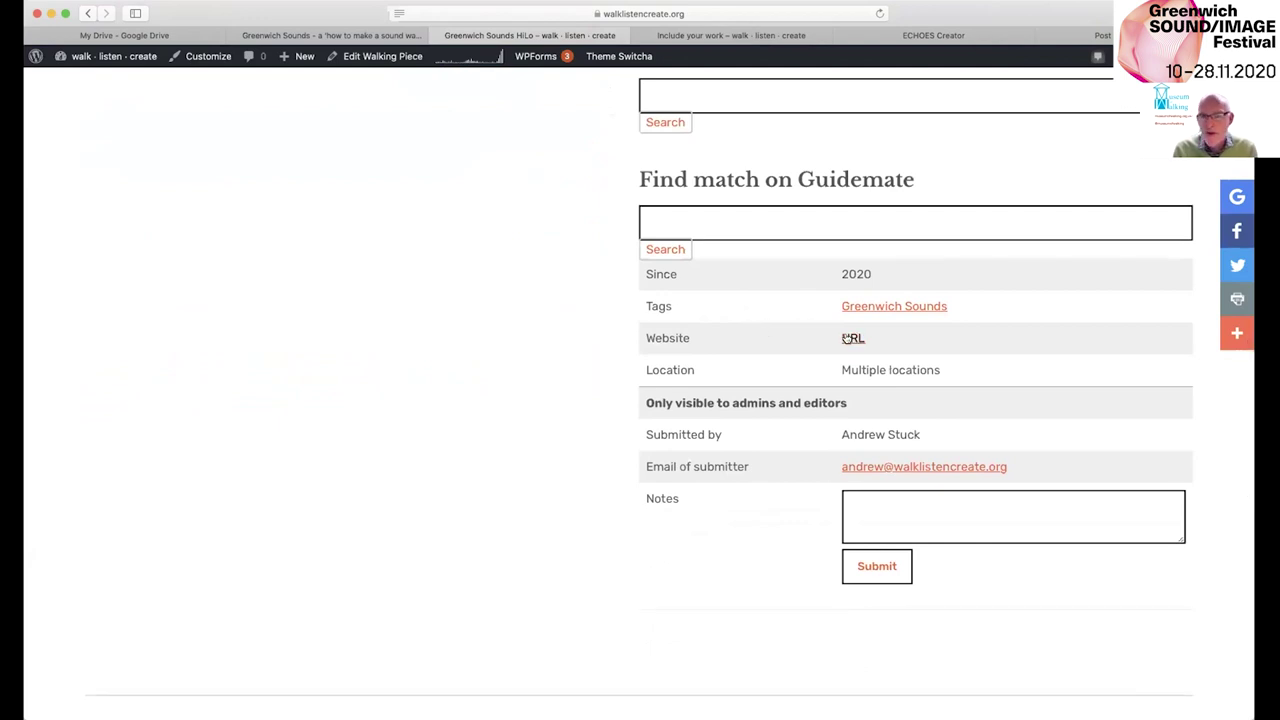
scroll(569, 283, "up", 5)
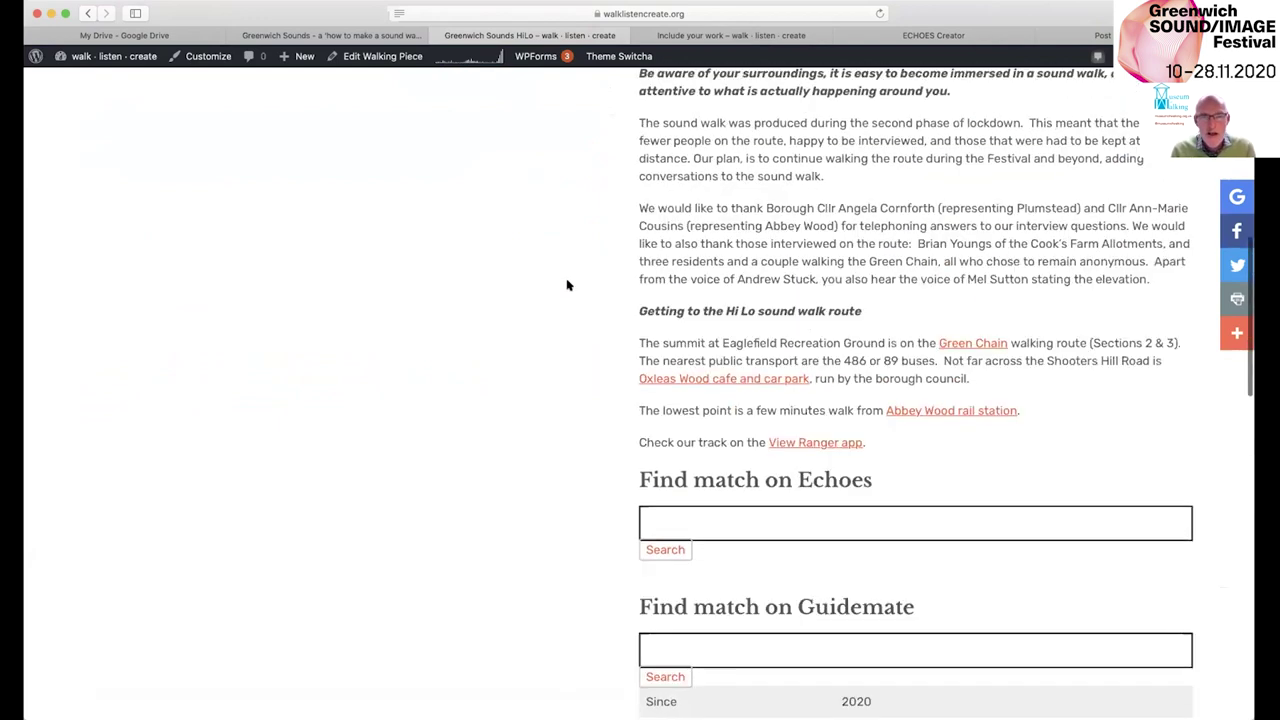
scroll(567, 286, "up", 3)
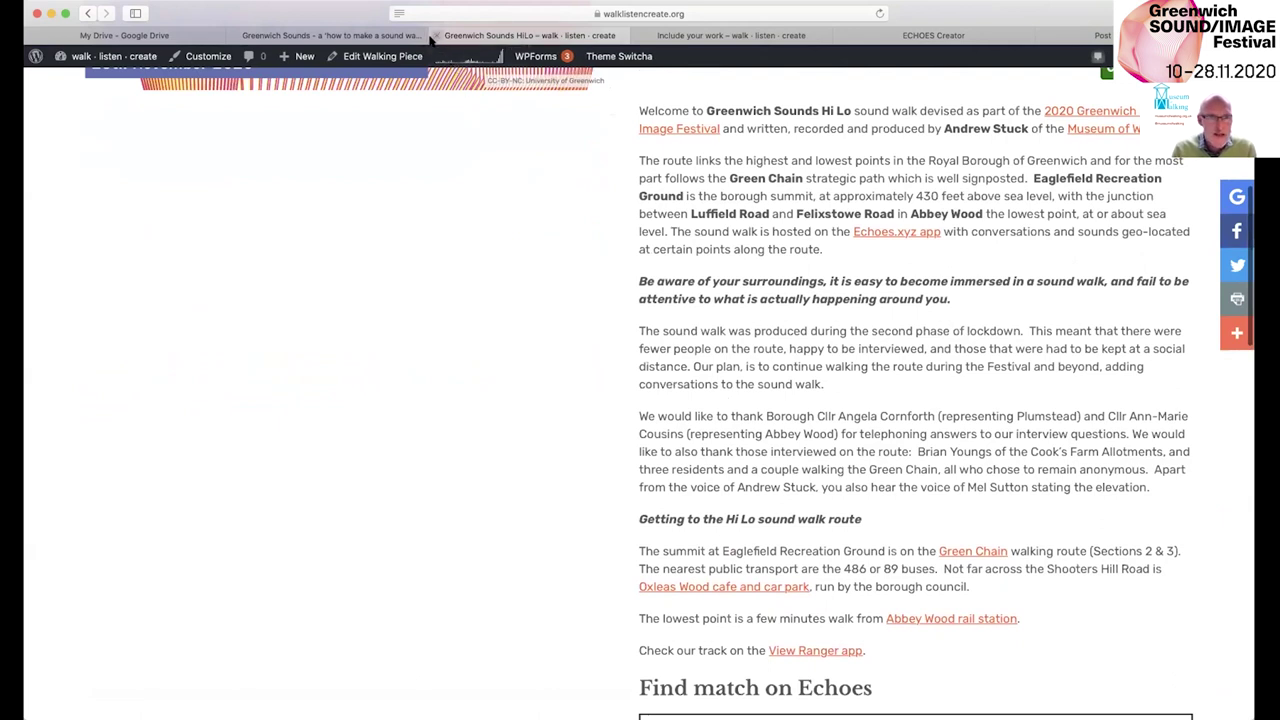
Return to the "Going public" slide, open its Soundcloud link to view the homepage, and close that page.
key("super+Tab")
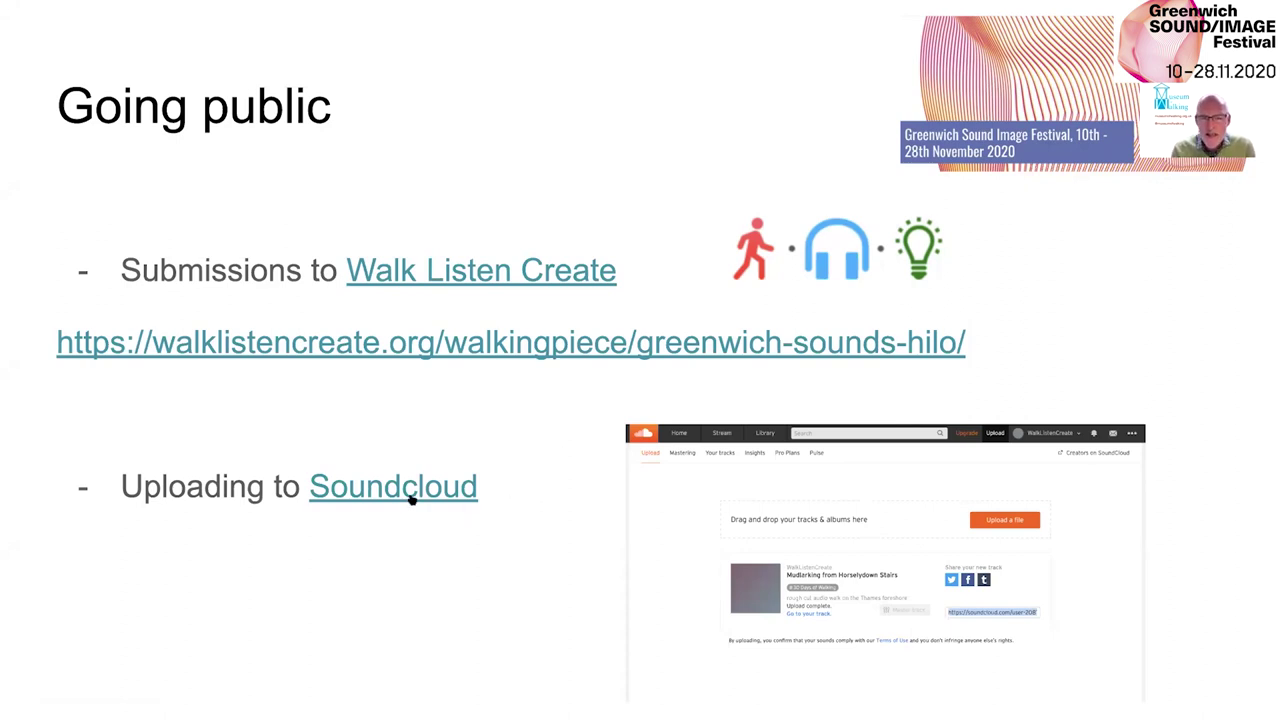
left_click(354, 474)
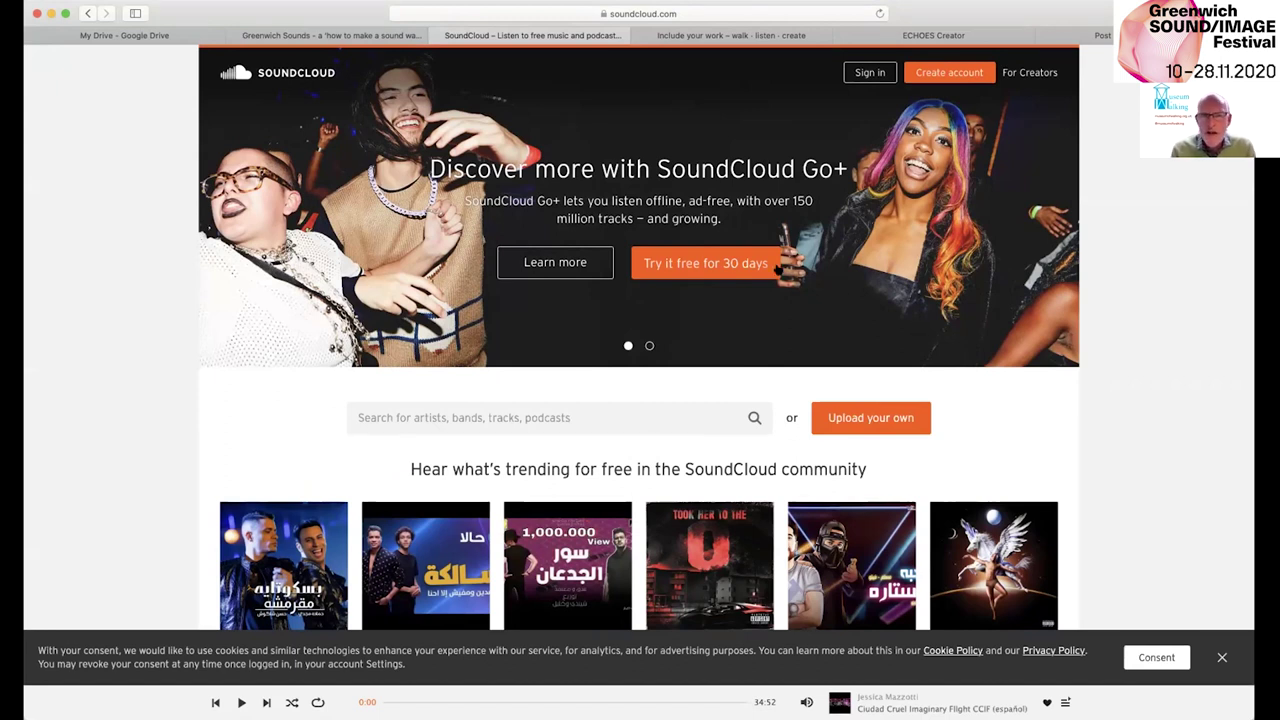
left_click(432, 36)
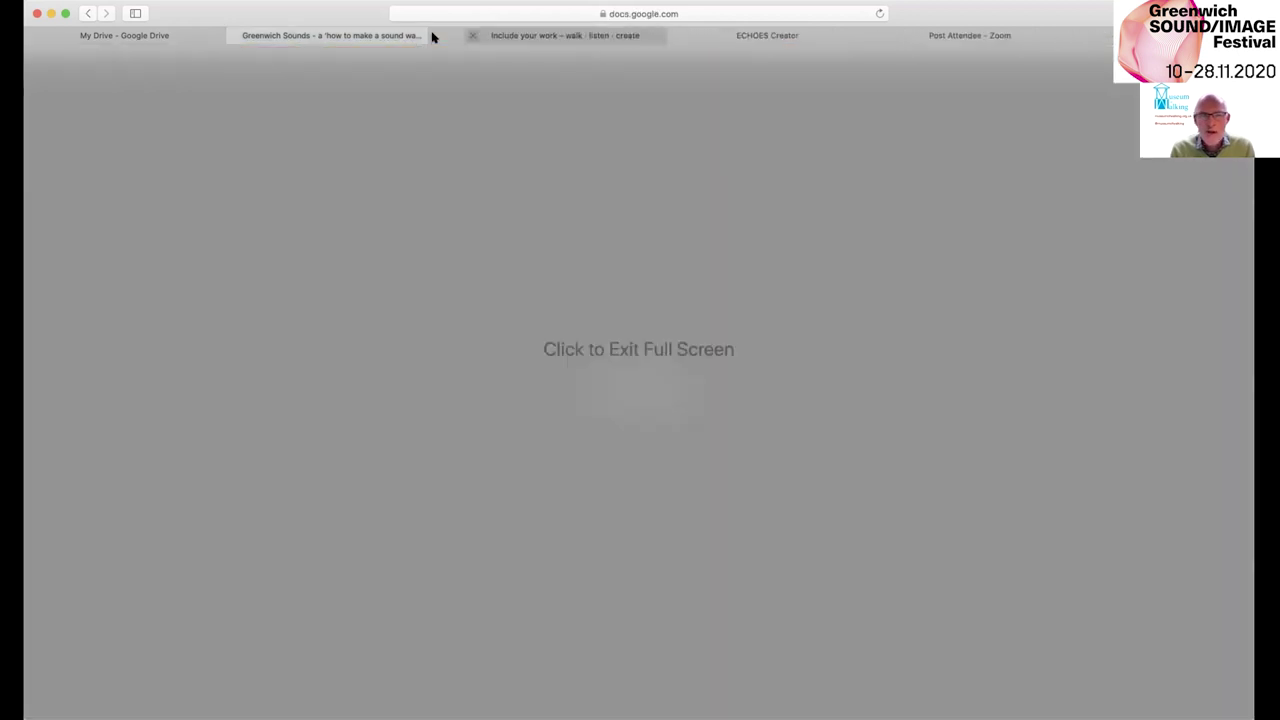
Exit the full-screen presentation and go to slide 11, "Placing your sounds", in the workshop deck.
left_click(606, 350)
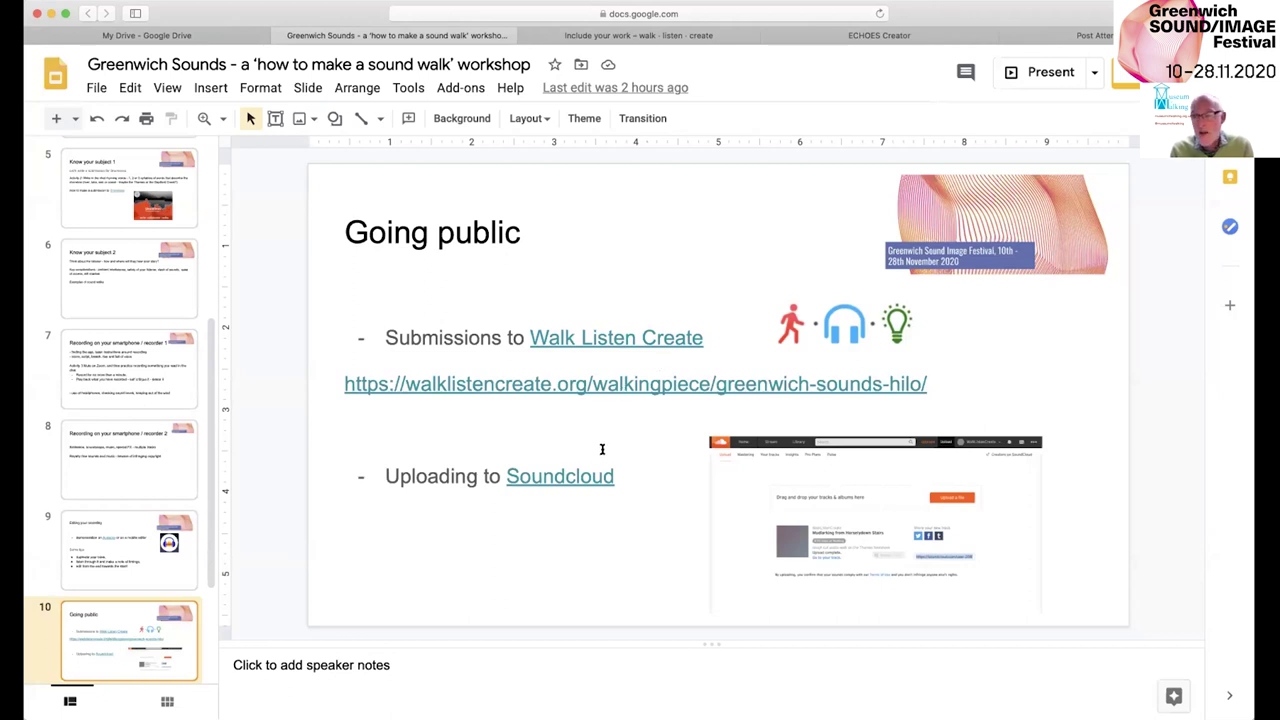
key("Down")
key("Up")
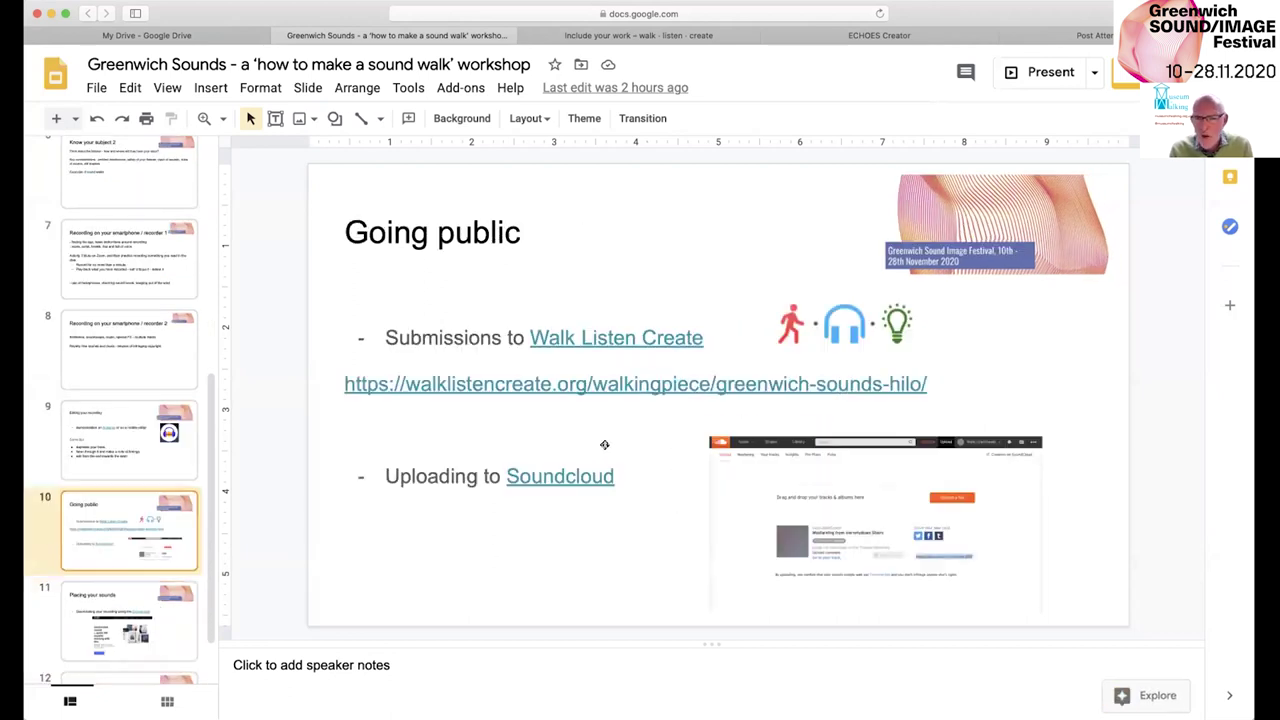
key("Up")
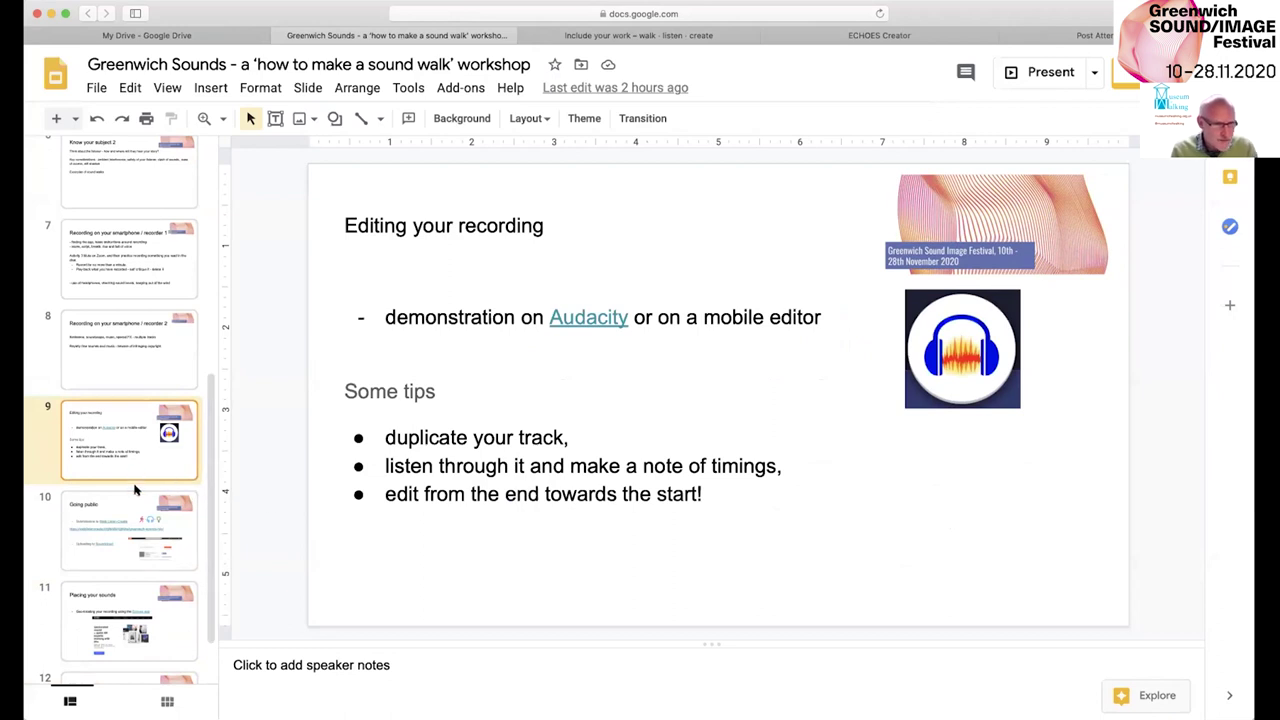
left_click(128, 546)
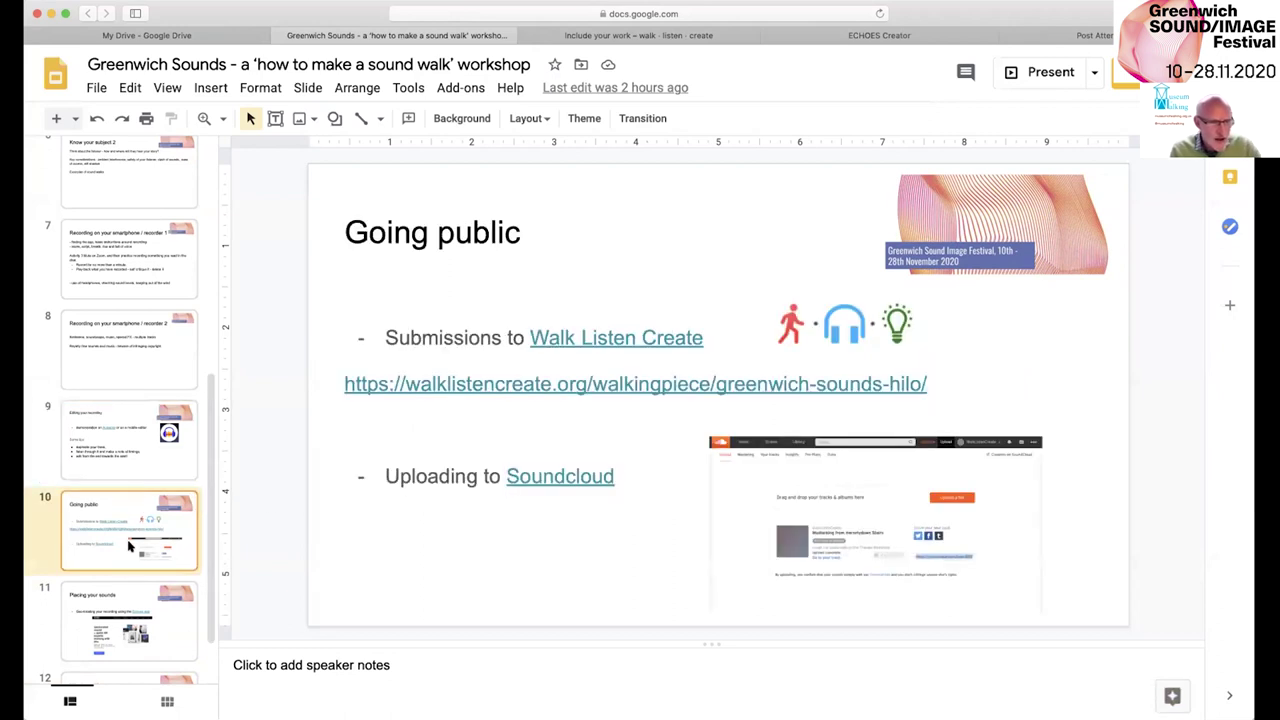
left_click(117, 617)
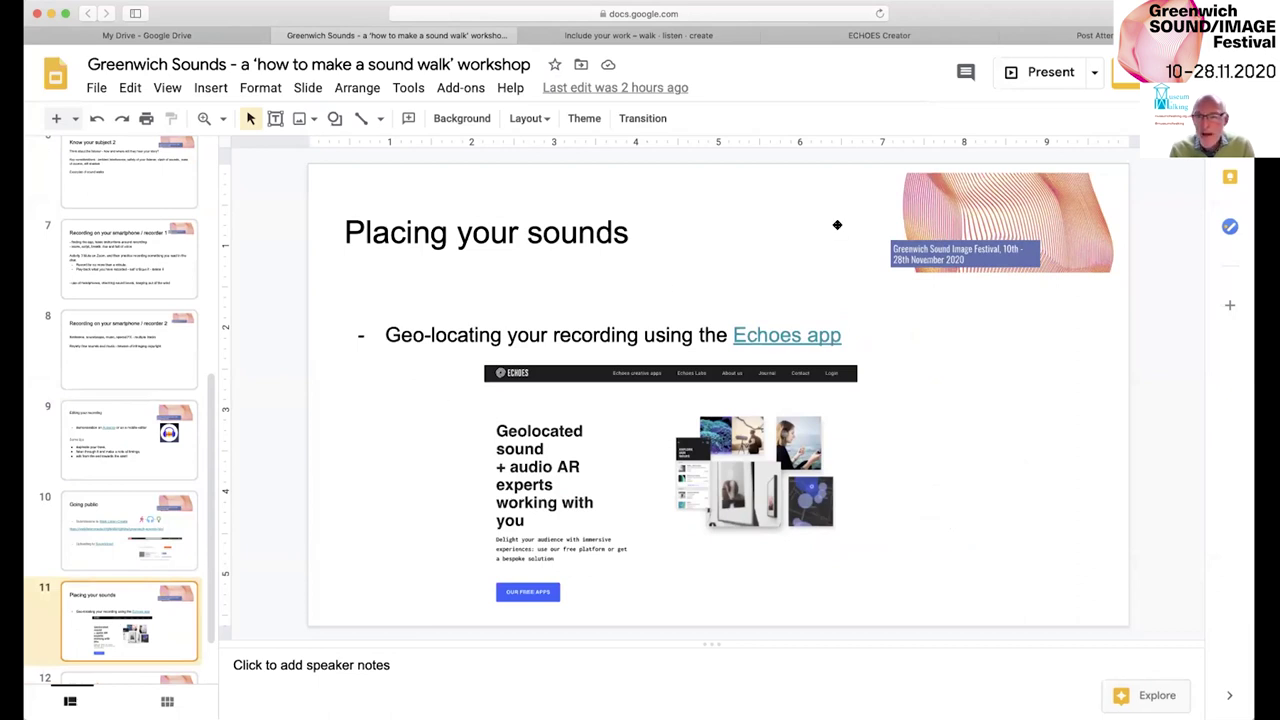
Start presenting the workshop deck from the "Placing your sounds" slide.
left_click(1045, 73)
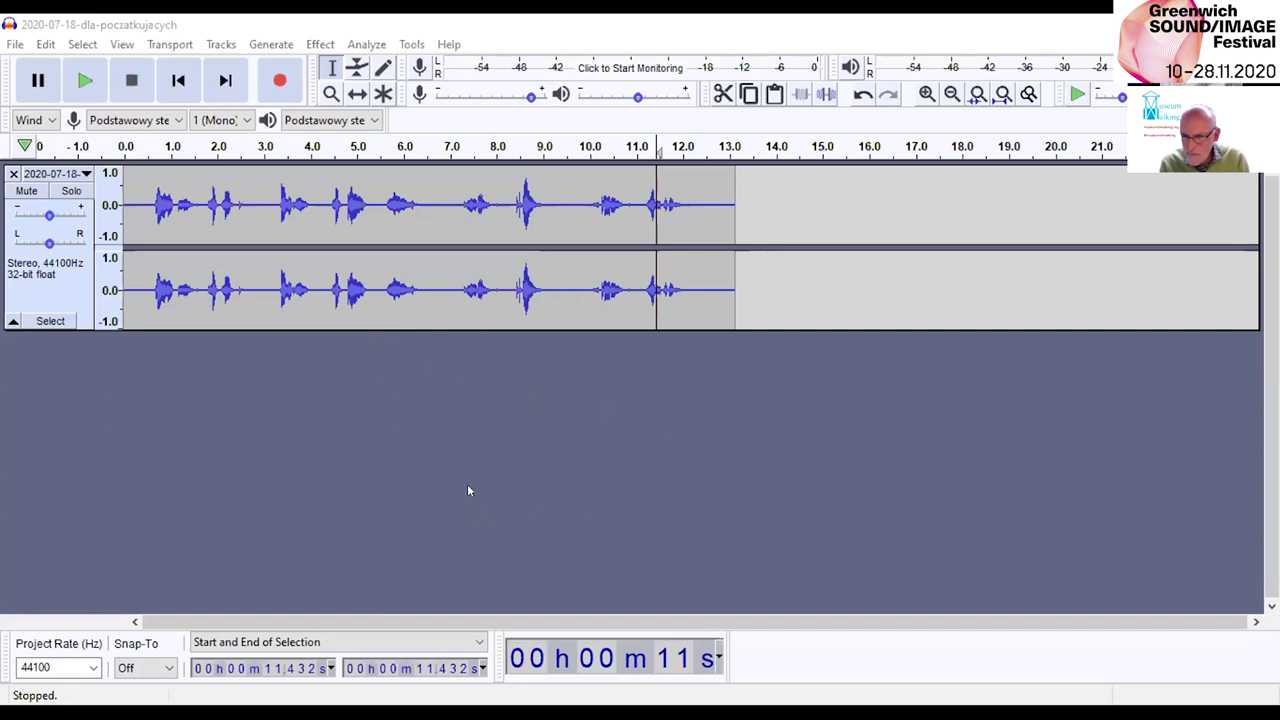
Switch to Audacity, open a second audio file beside the 2020-07-18-dla-poczatkujacych project and copy its audio.
left_click(14, 44)
left_click(35, 85)
double_click(185, 252)
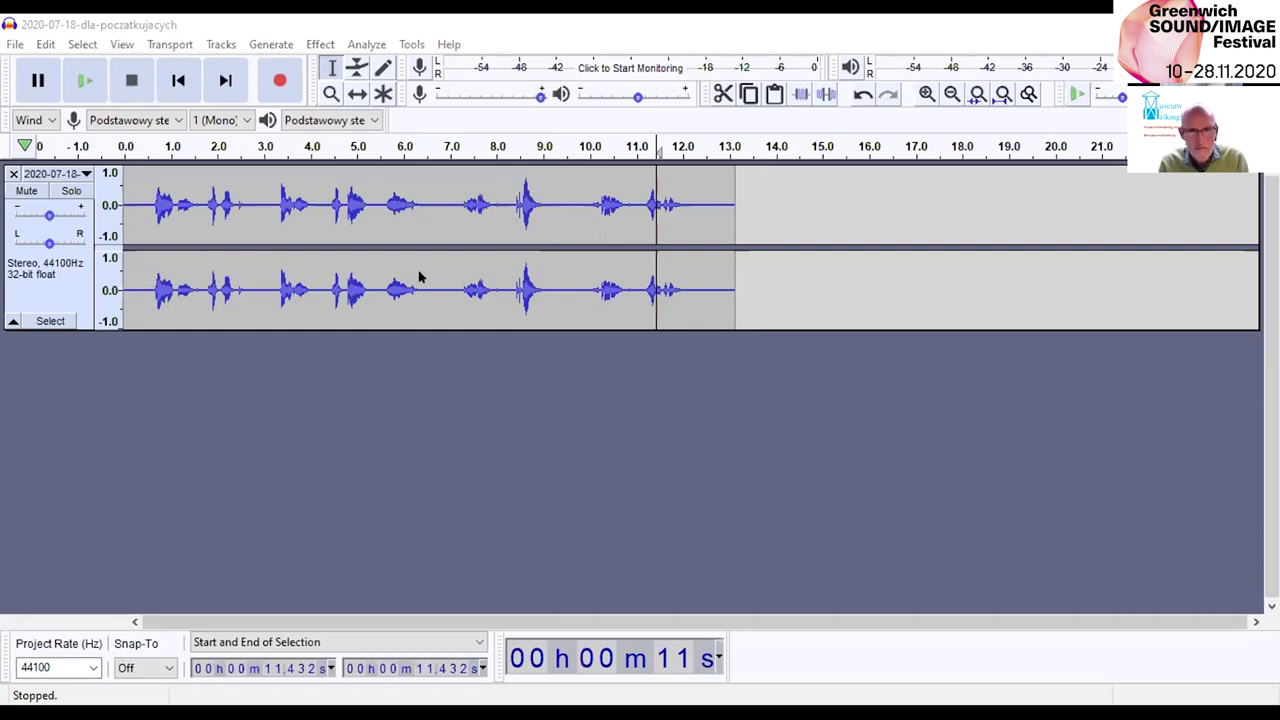
key("alt+e")
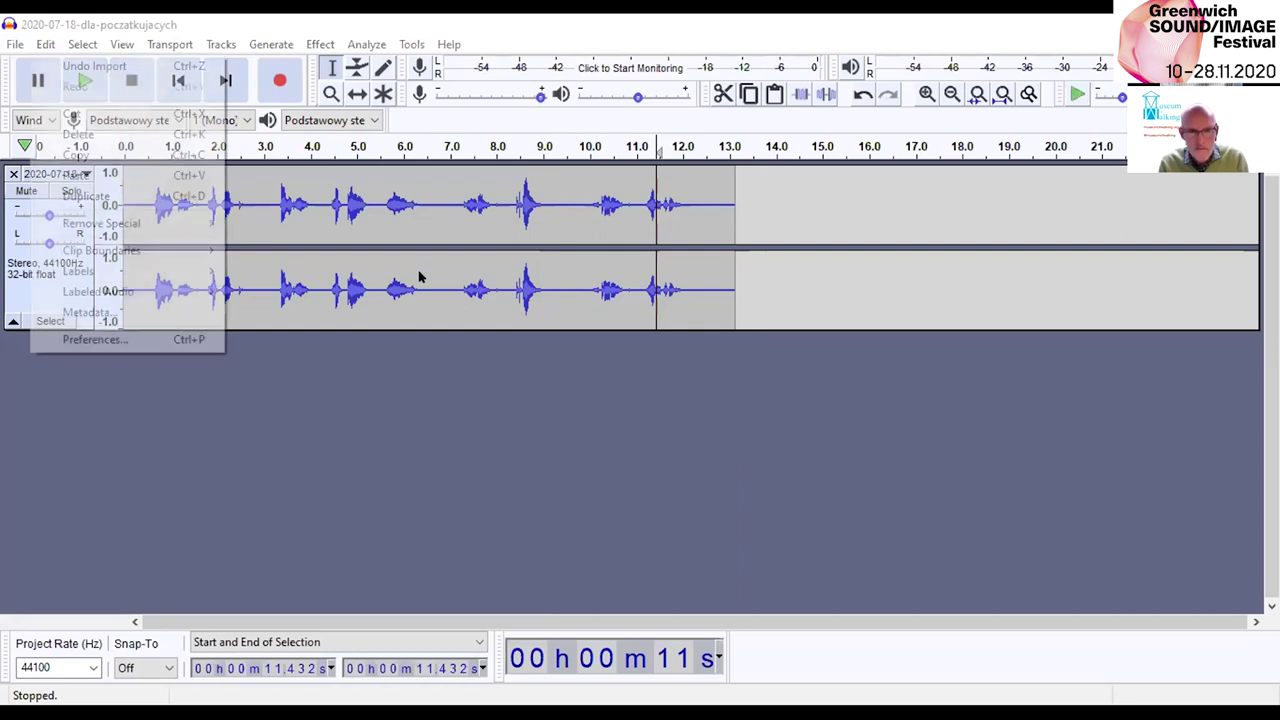
left_click(77, 155)
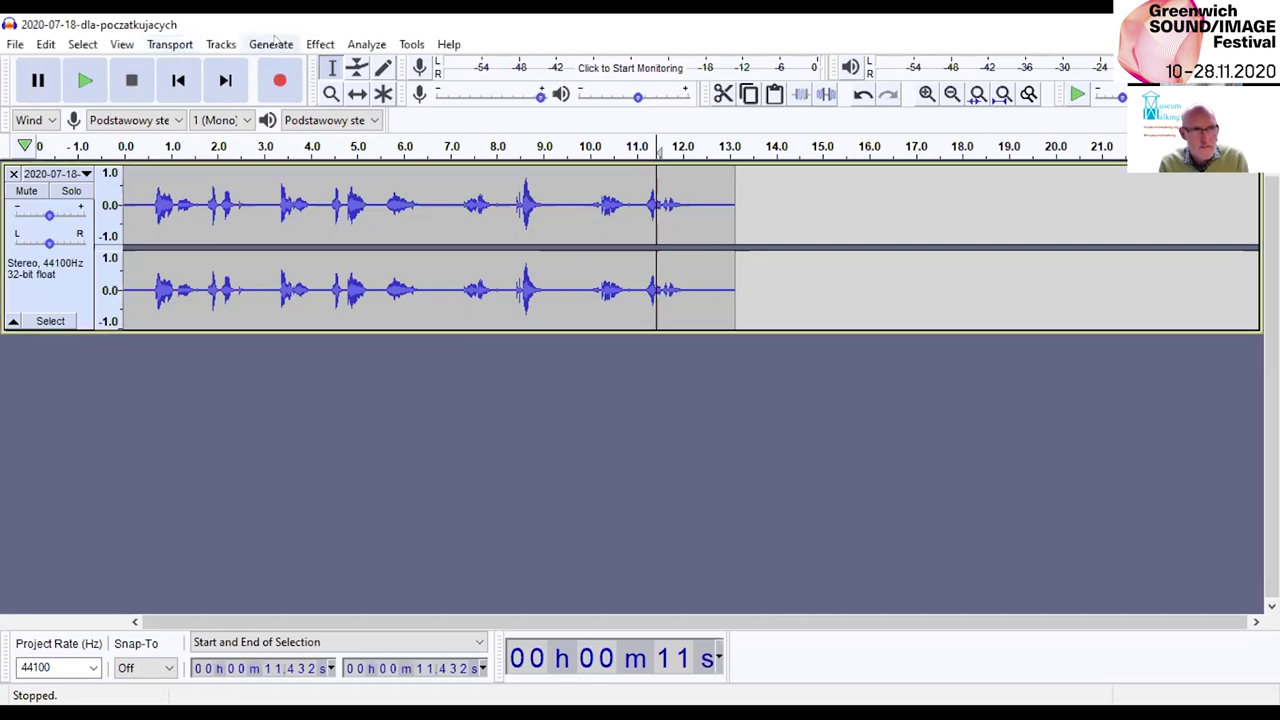
Add a new stereo track below the voice recording and paste the copied audio into it.
left_click(220, 45)
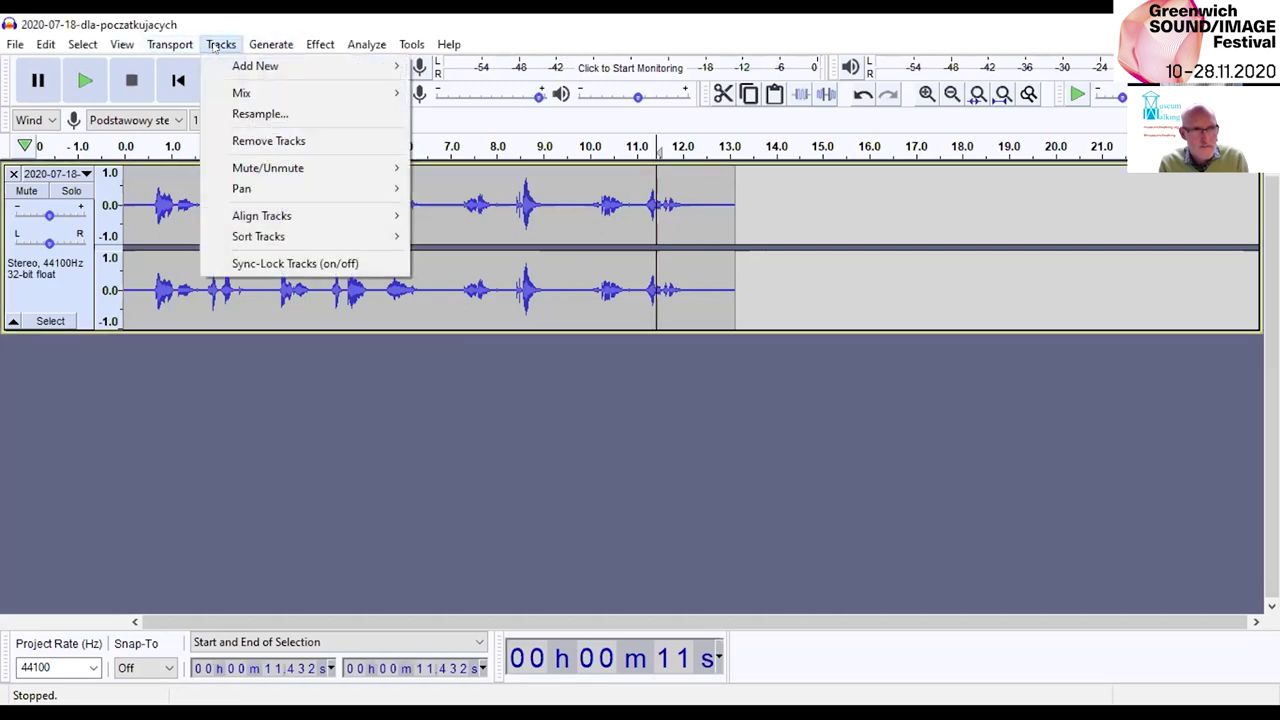
mouse_move(220, 60)
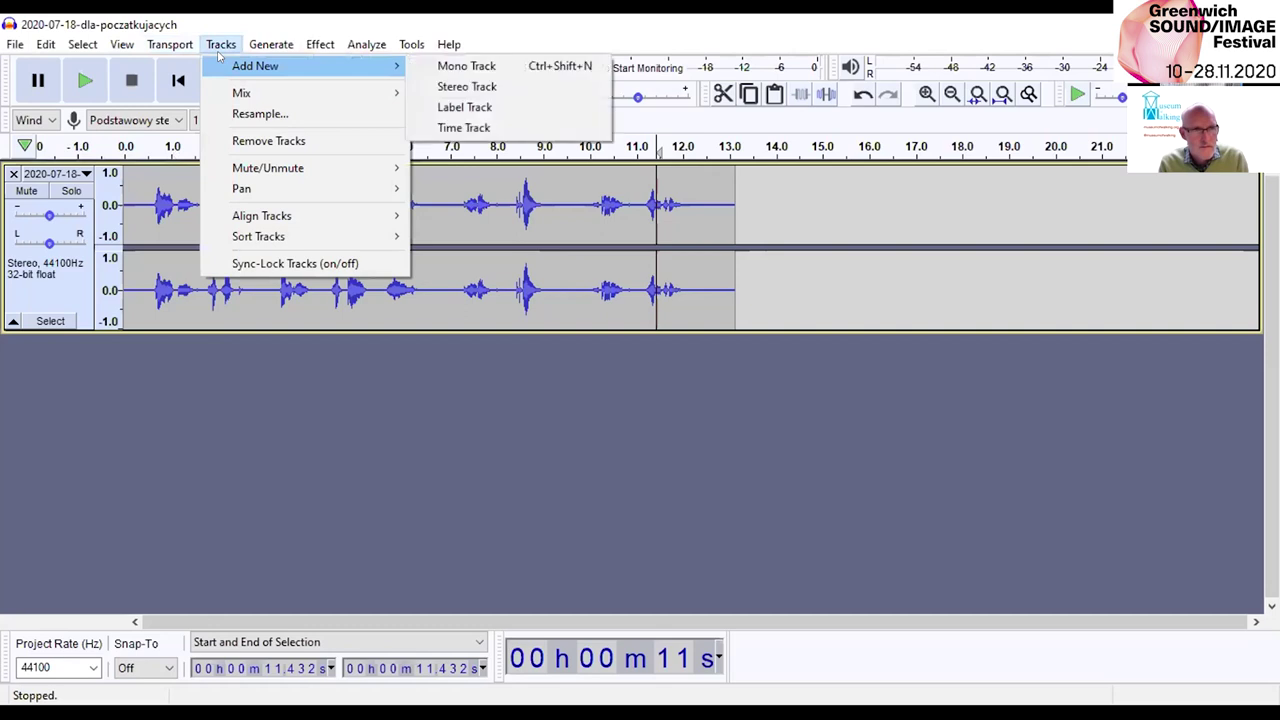
left_click(466, 87)
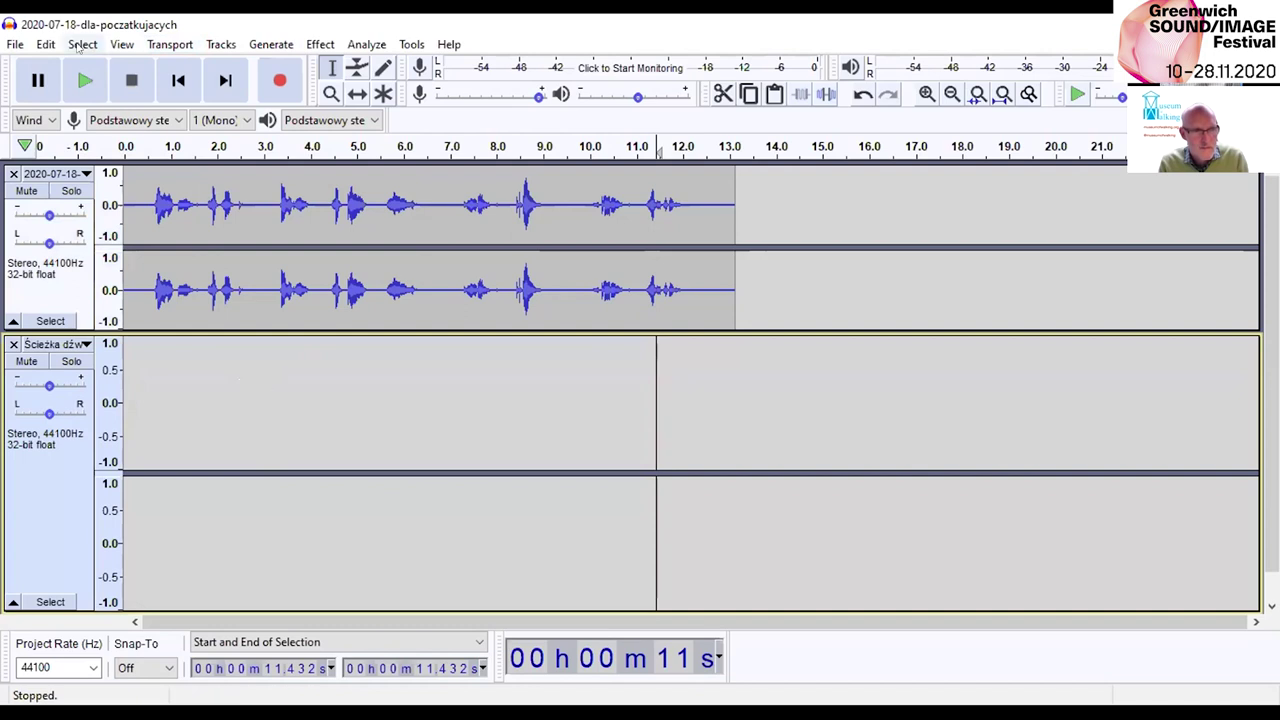
left_click(47, 45)
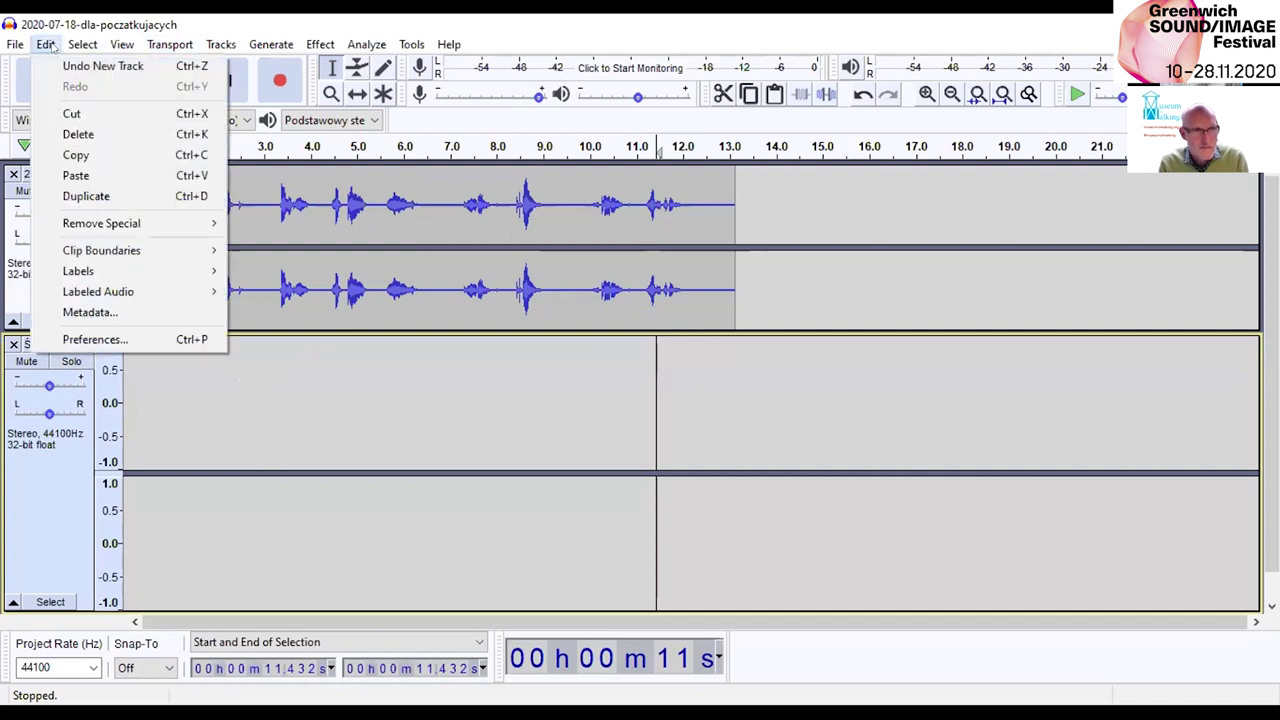
left_click(76, 176)
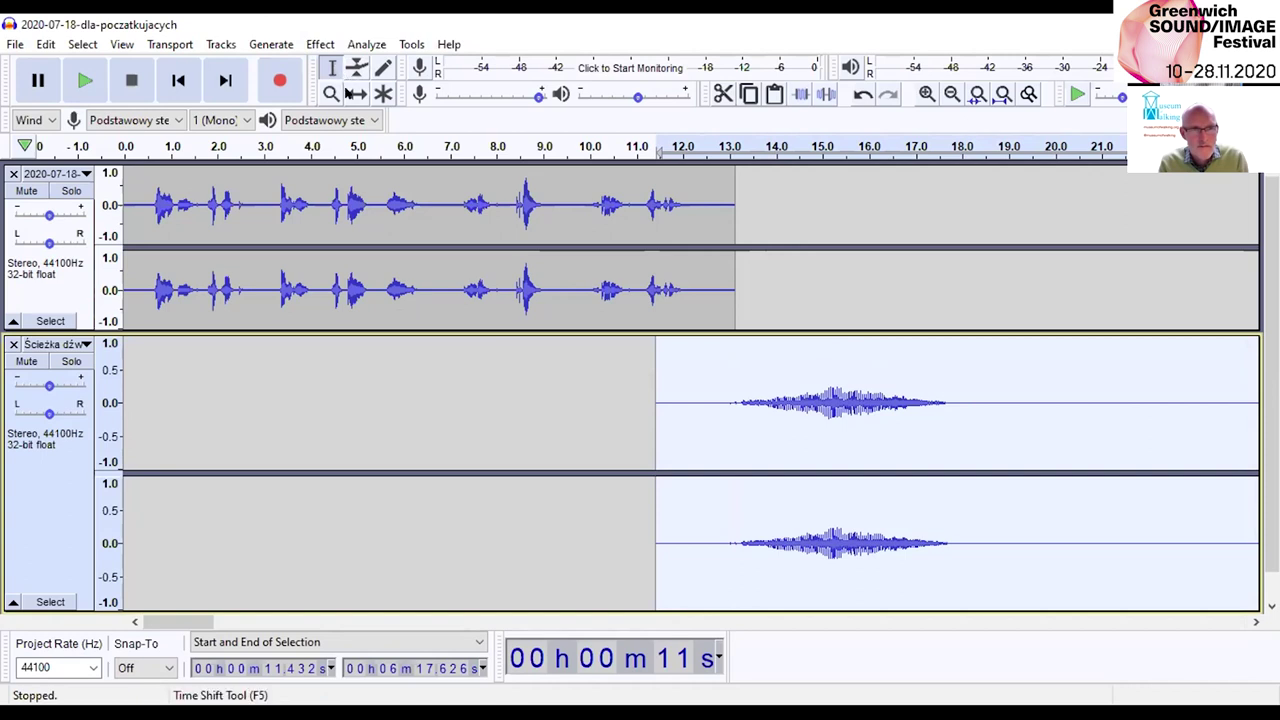
left_click(333, 67)
double_click(697, 429)
left_click_drag(986, 392, 708, 392)
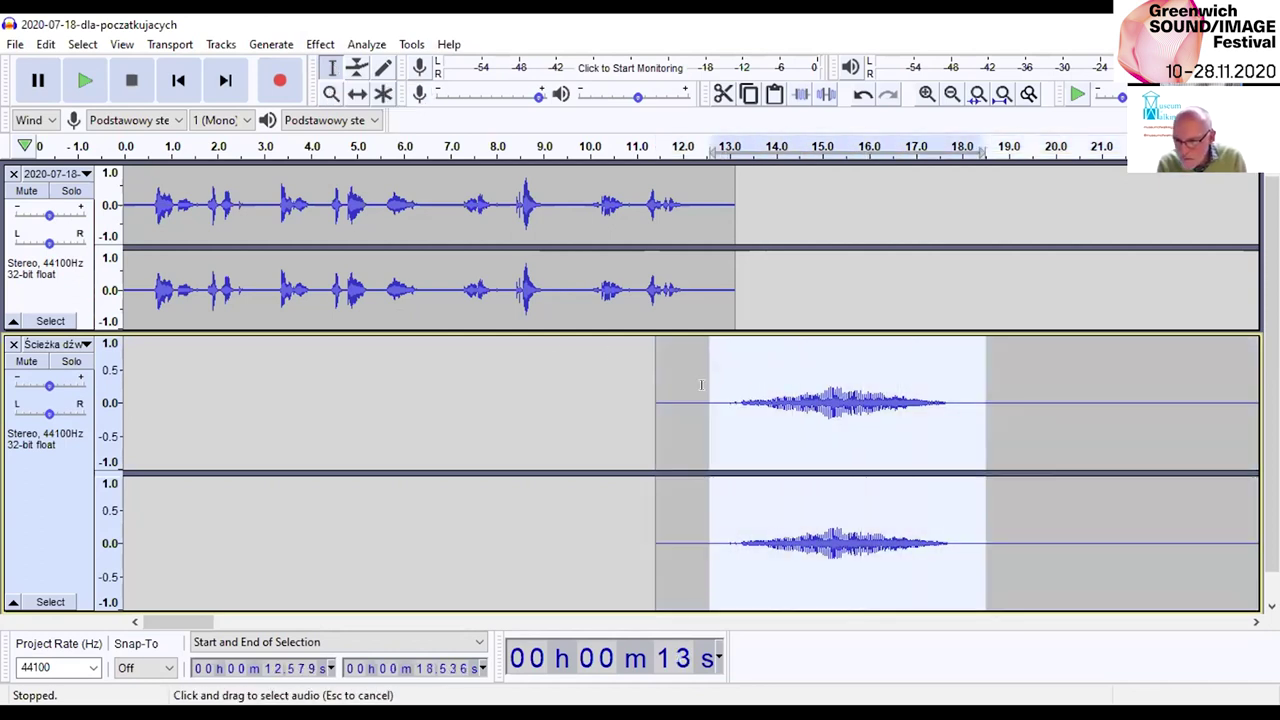
left_click(772, 394)
left_click(885, 393)
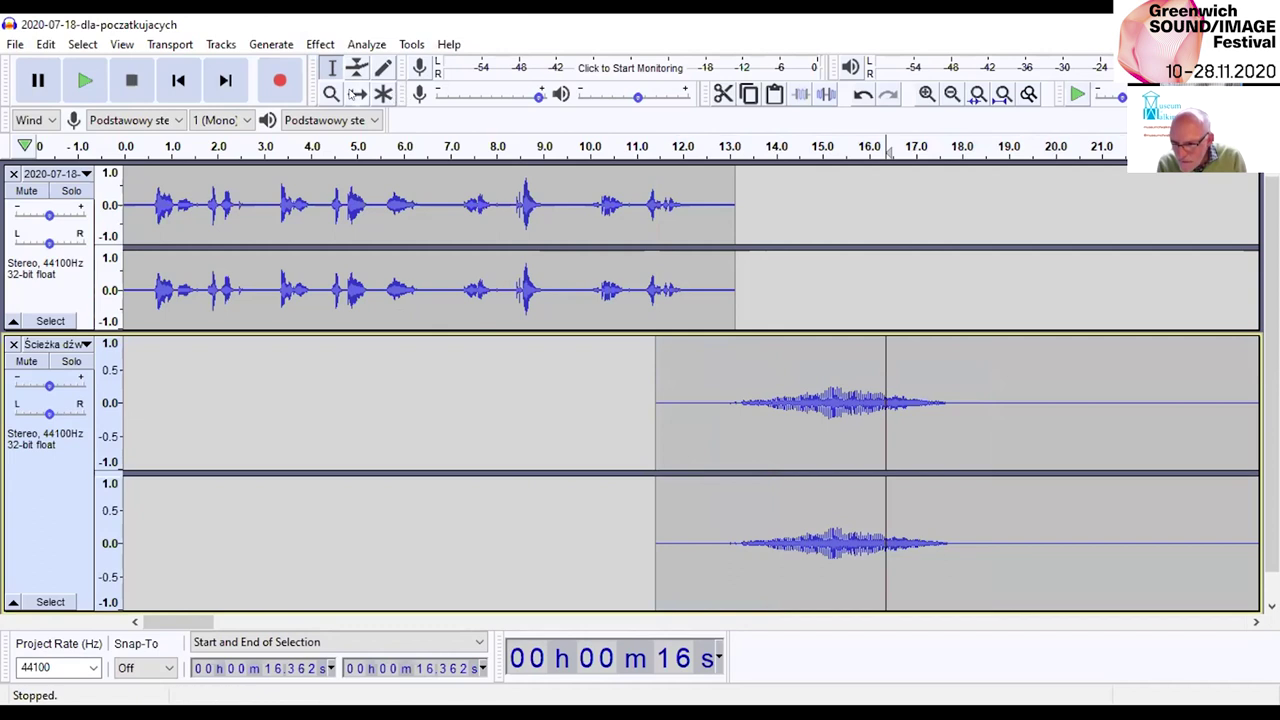
Move the pasted clip to the start of the timeline with the Time Shift tool.
left_click(357, 93)
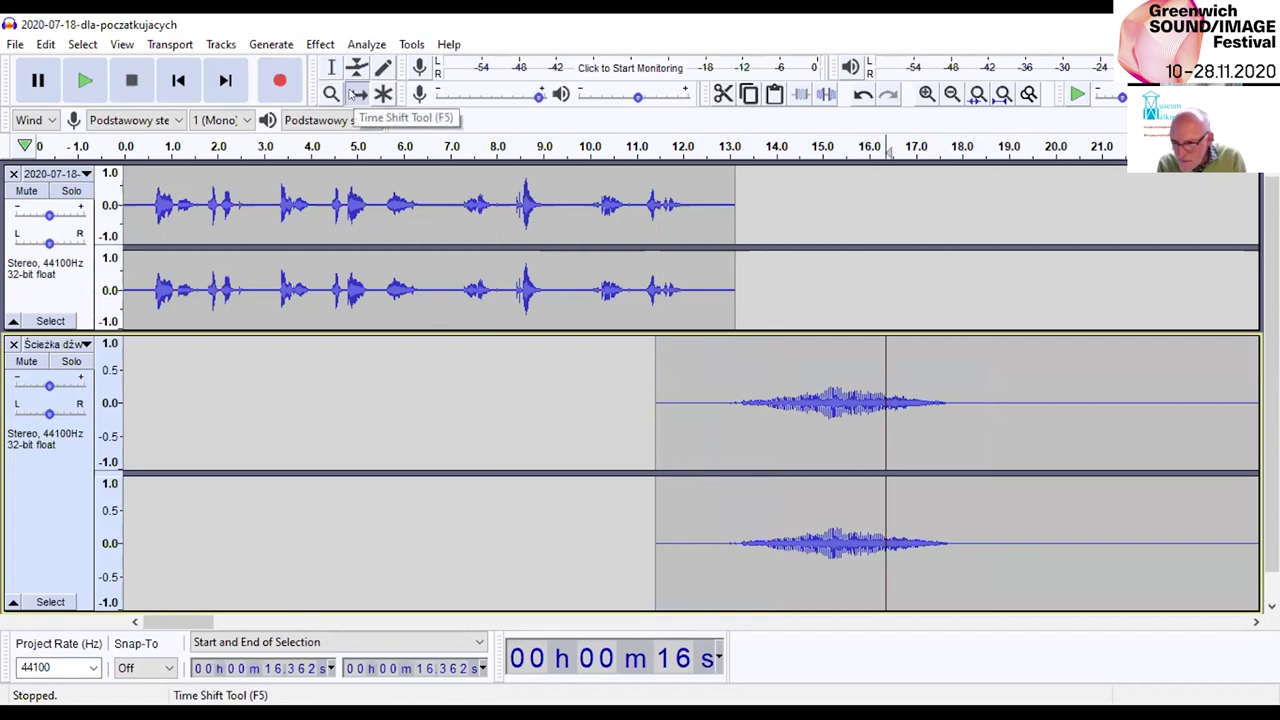
left_click_drag(837, 390, 238, 344)
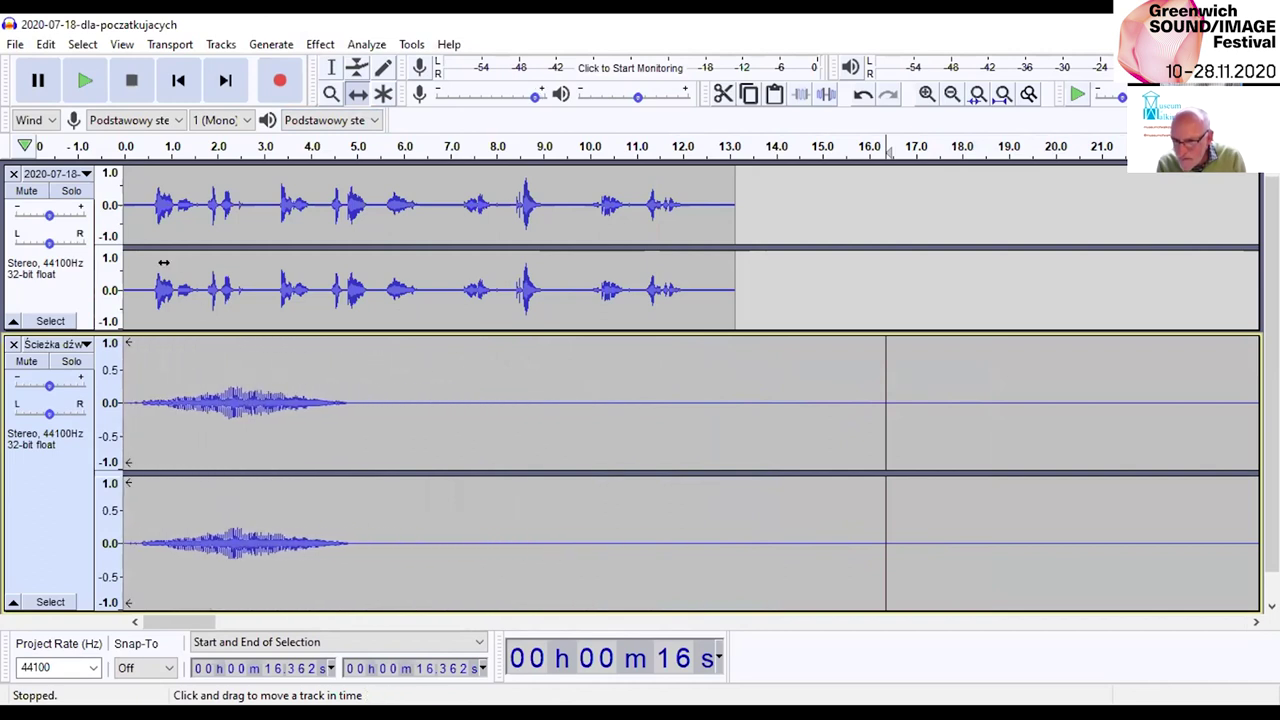
Play both tracks together from the beginning to hear the mix, and stop playback after about five seconds.
key("Home")
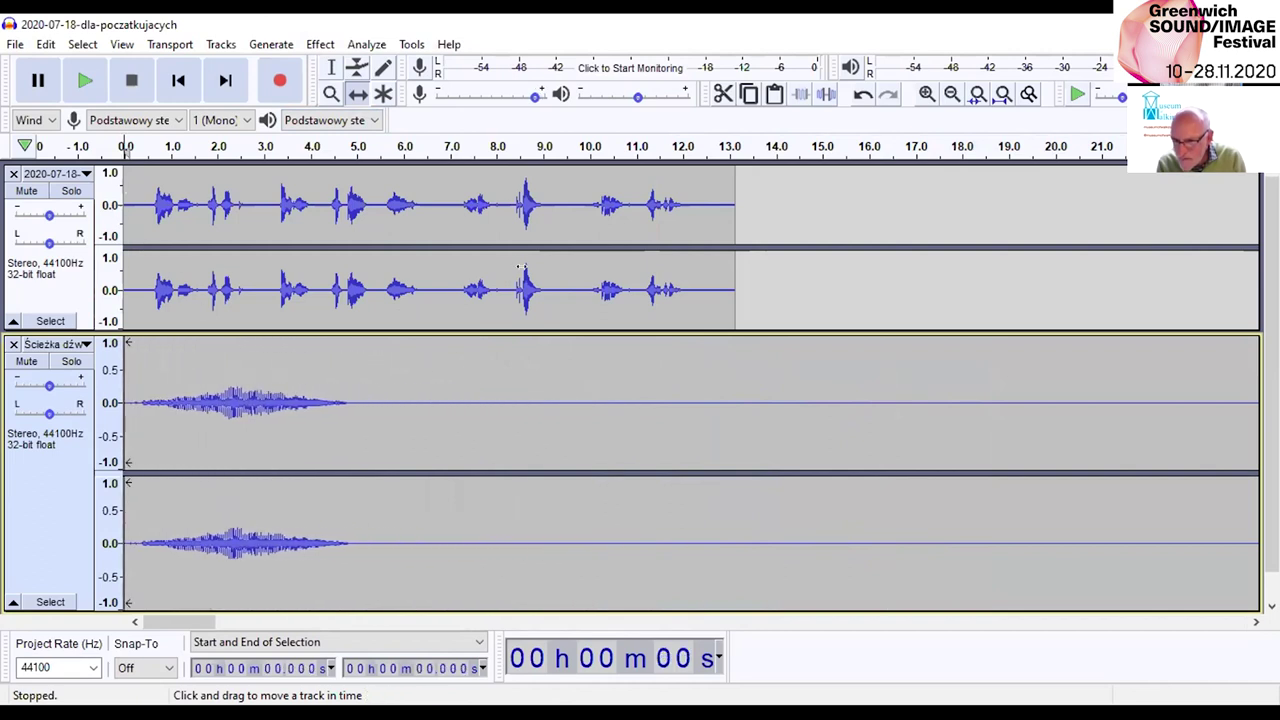
left_click(86, 79)
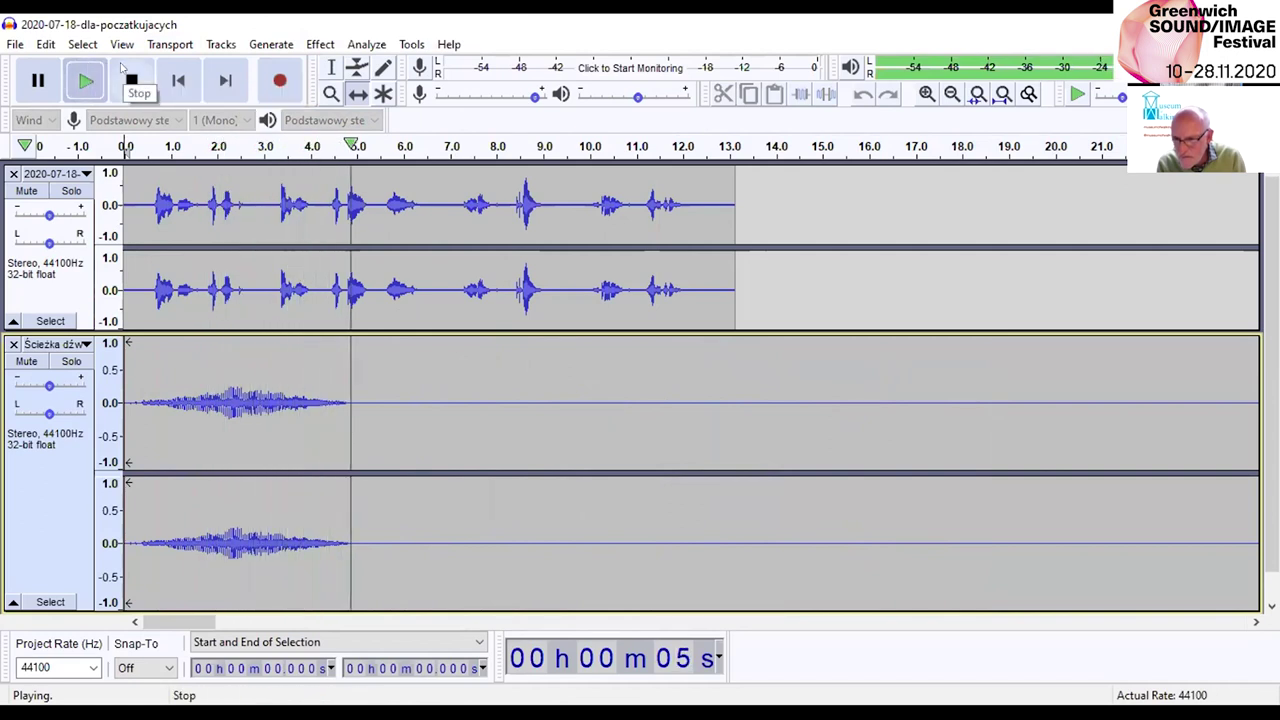
left_click(131, 79)
left_click(14, 44)
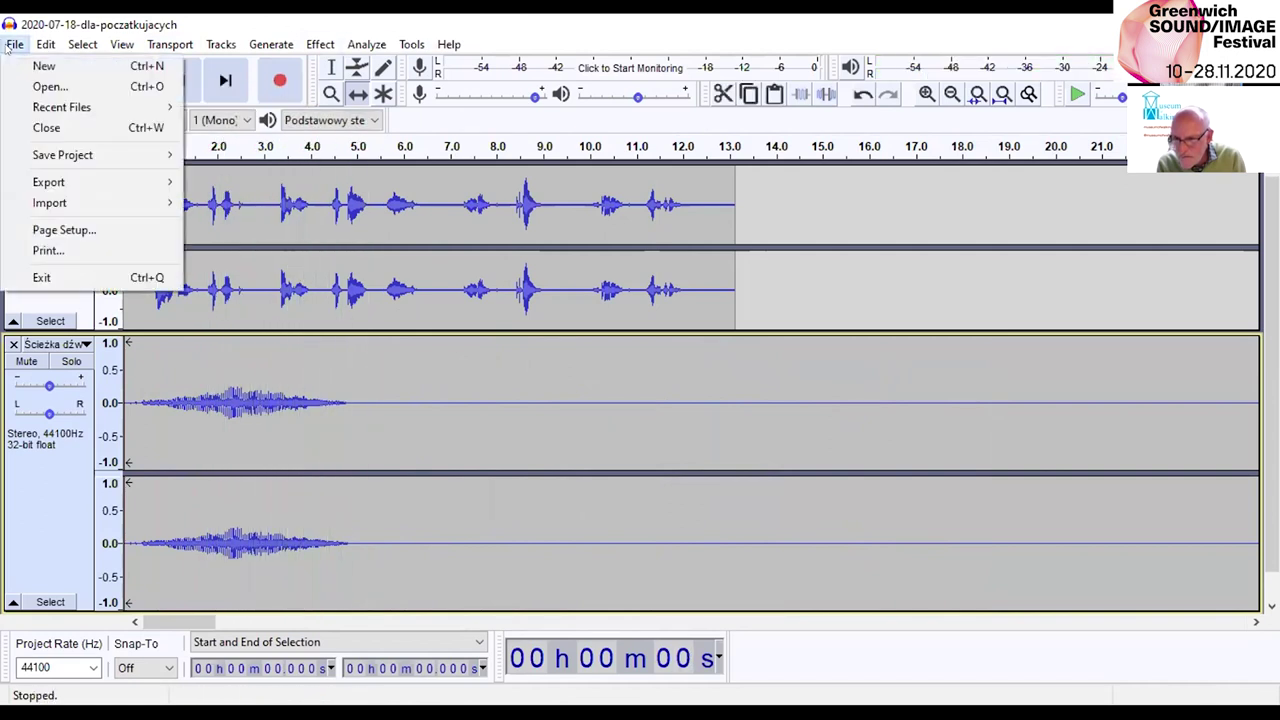
left_click(284, 24)
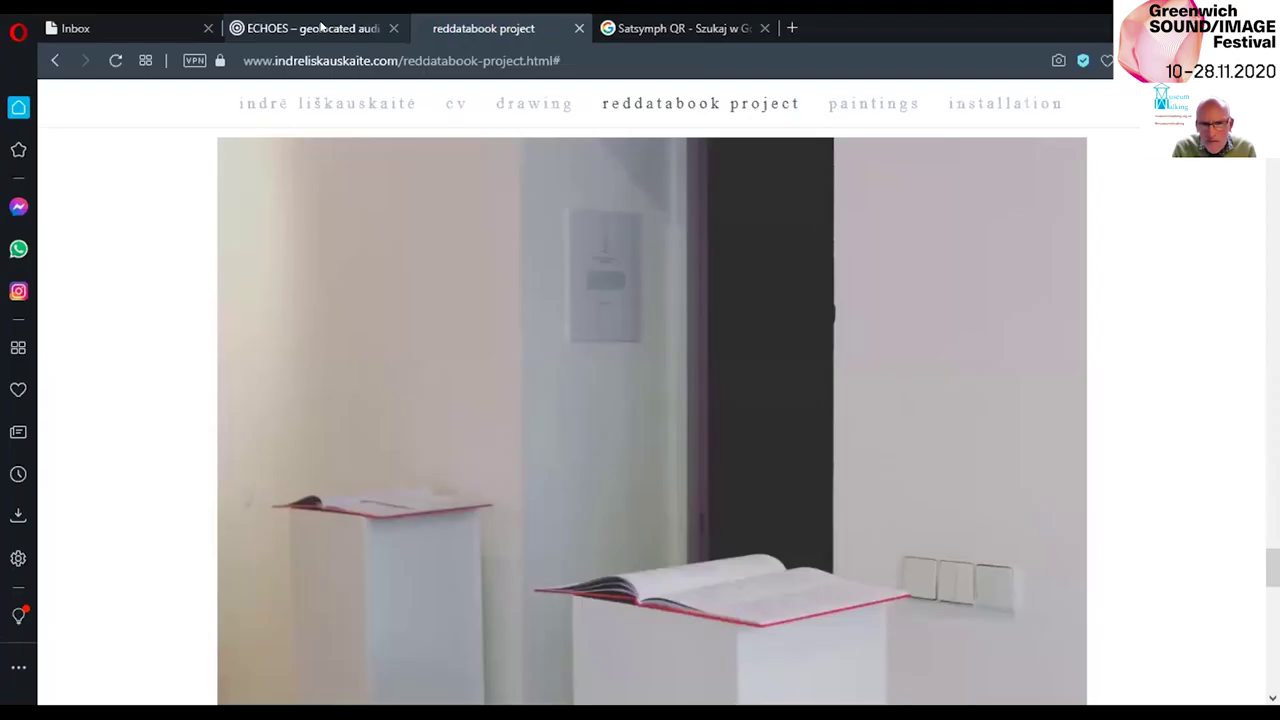
Switch to the Opera browser and bring up the ECHOES website at echoes.xyz.
left_click(312, 28)
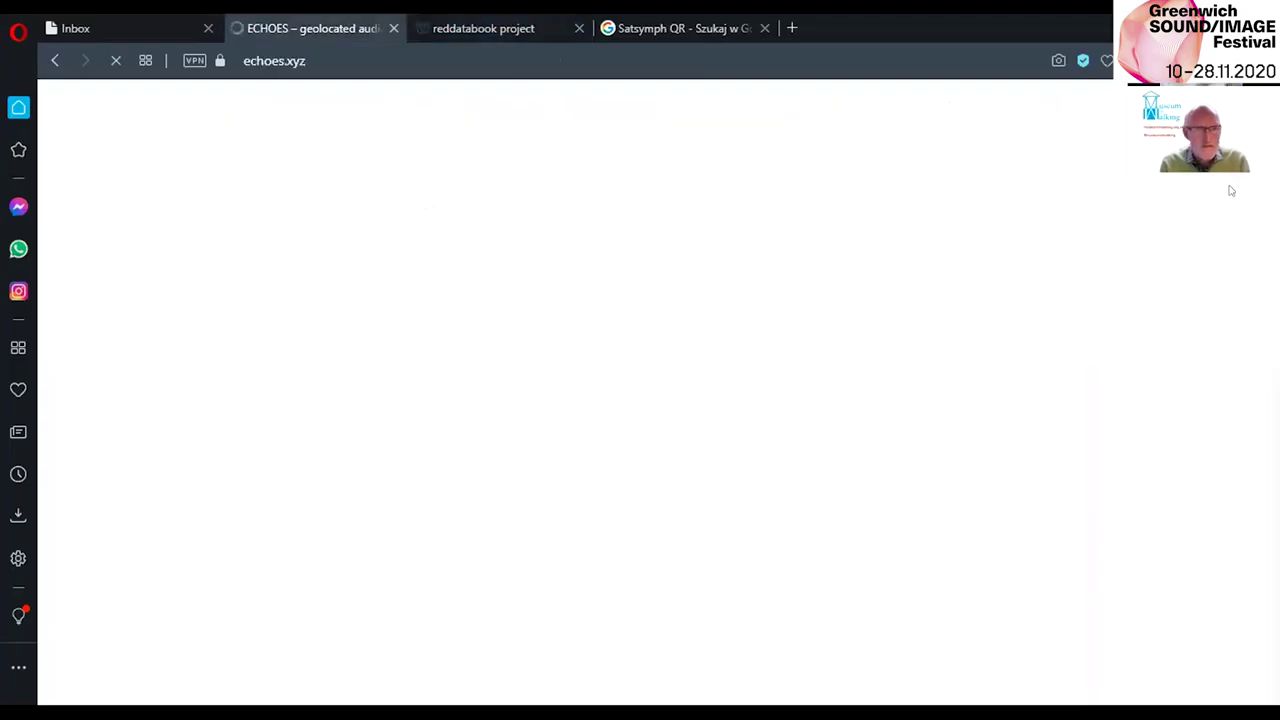